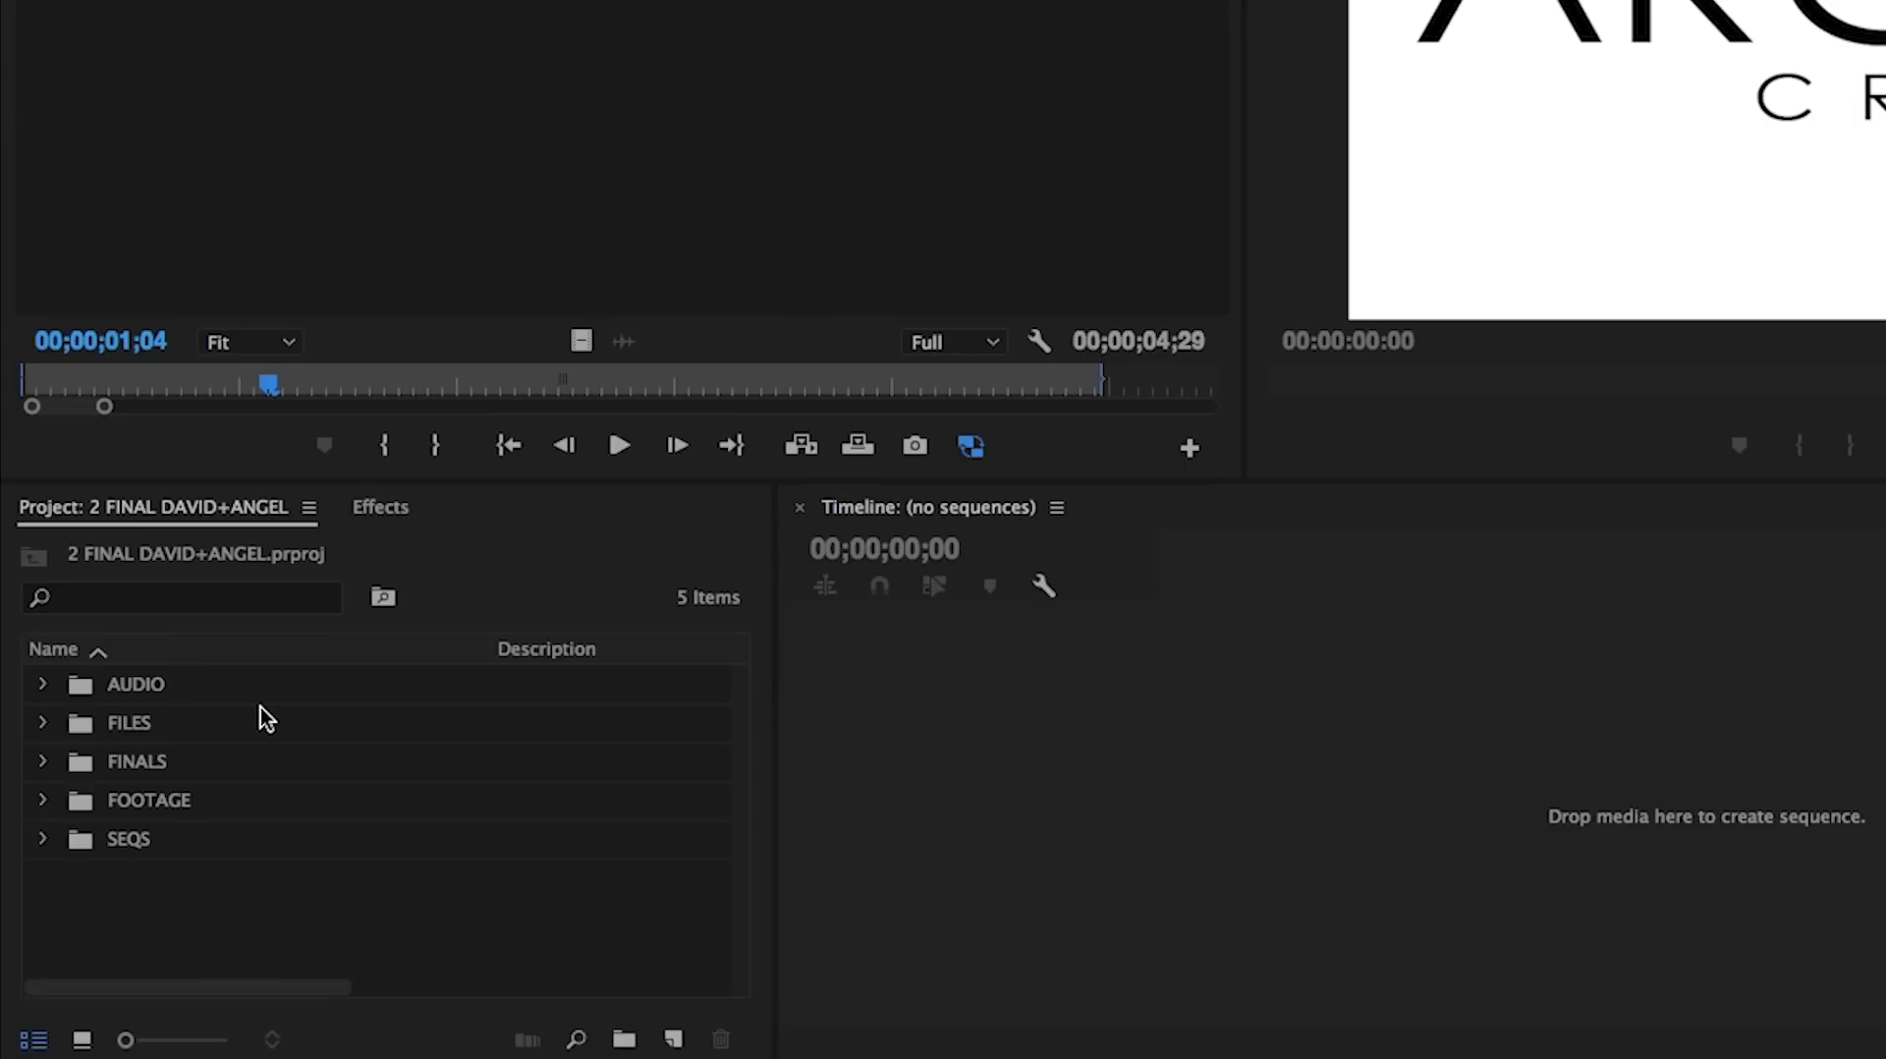
Step: Browse the AUDIO and SOURCE sub-bins, including the FRIDAY, SATURDAY and SUNDAY bins, then collapse AUDIO
{"action": "left_click", "coordinate": [43, 688]}
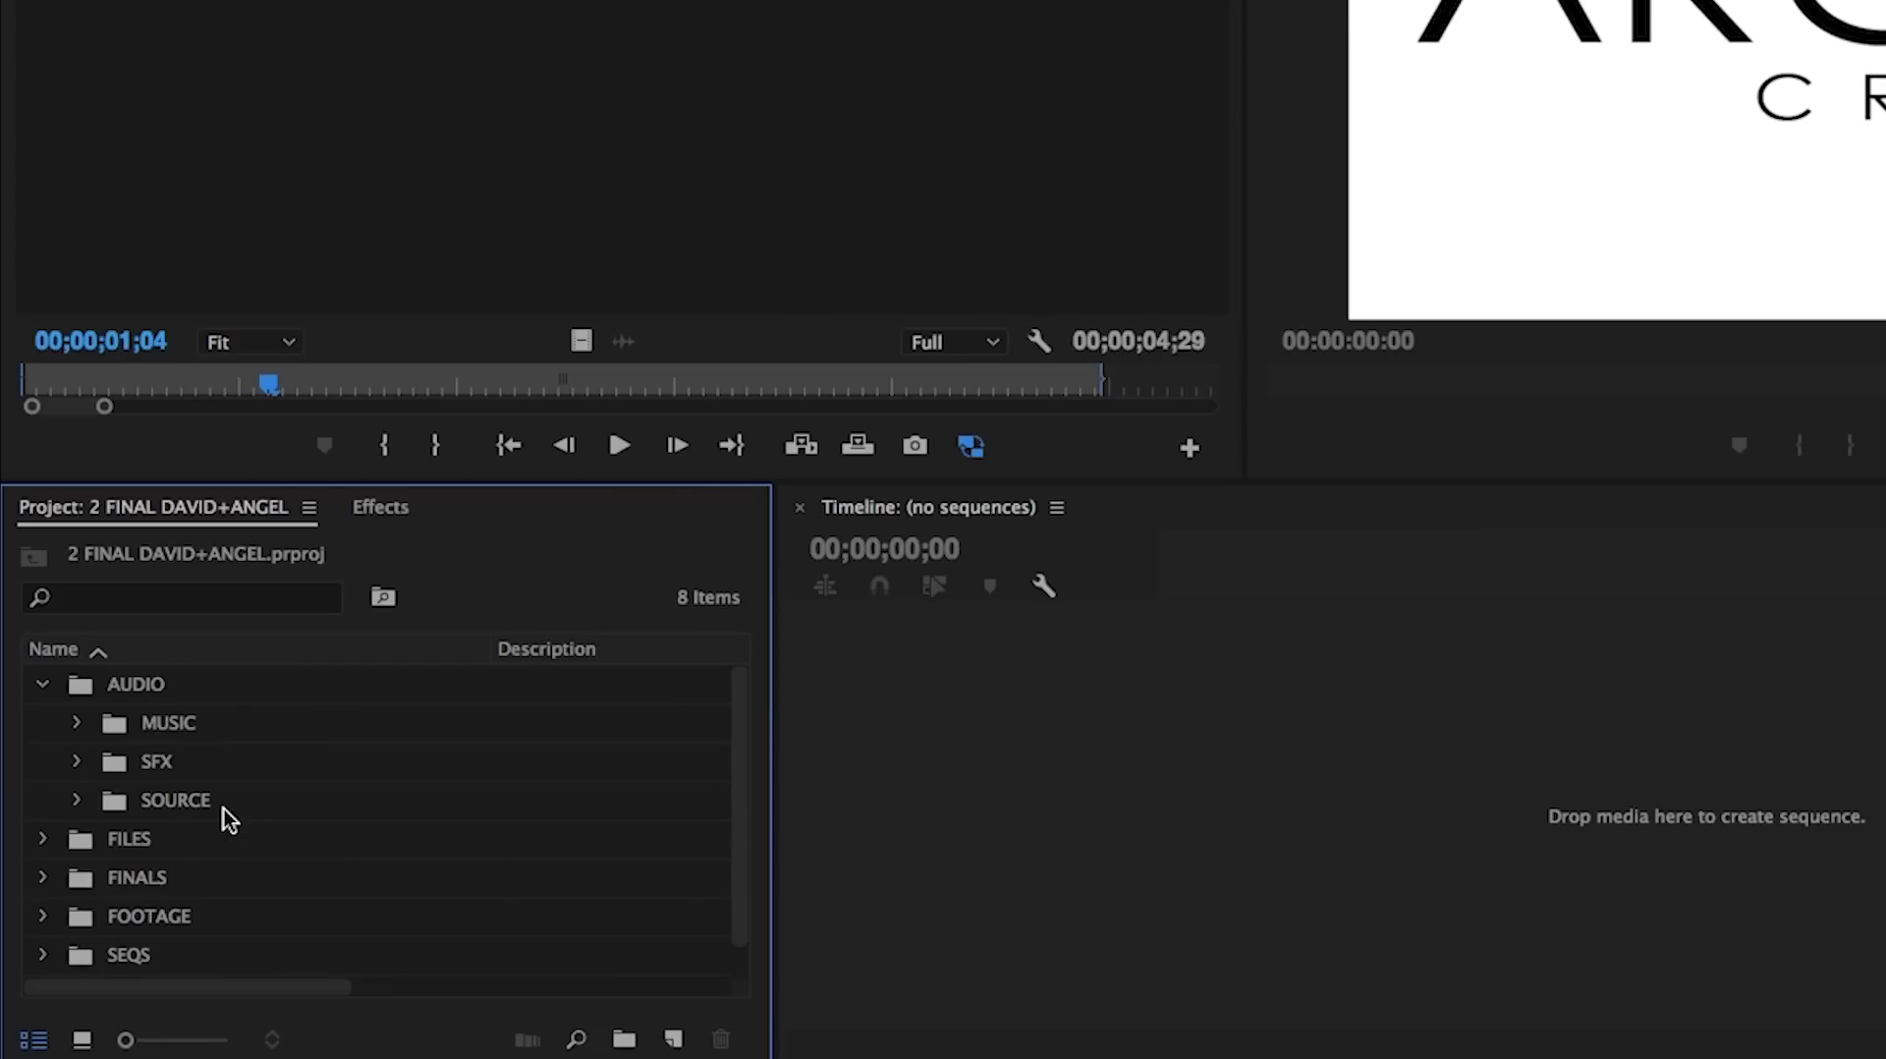
{"action": "left_click", "coordinate": [78, 800]}
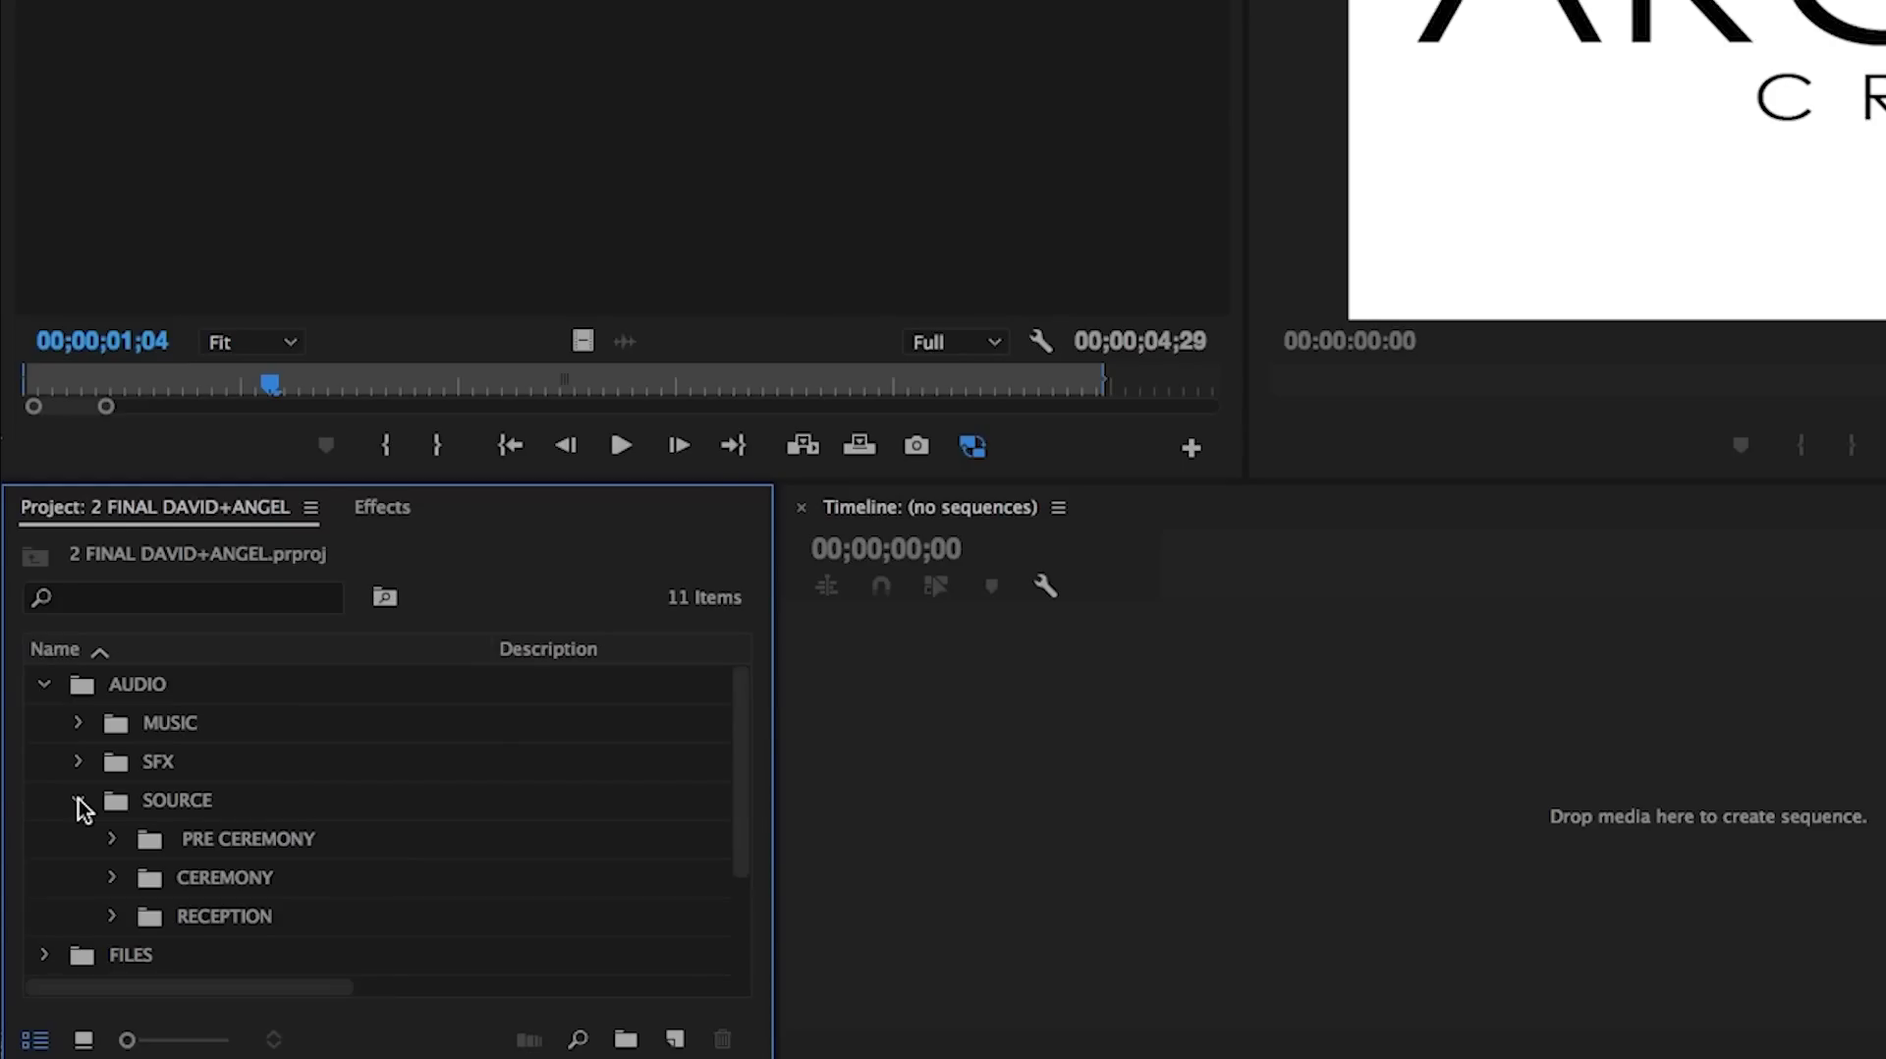
{"action": "left_click", "coordinate": [79, 800]}
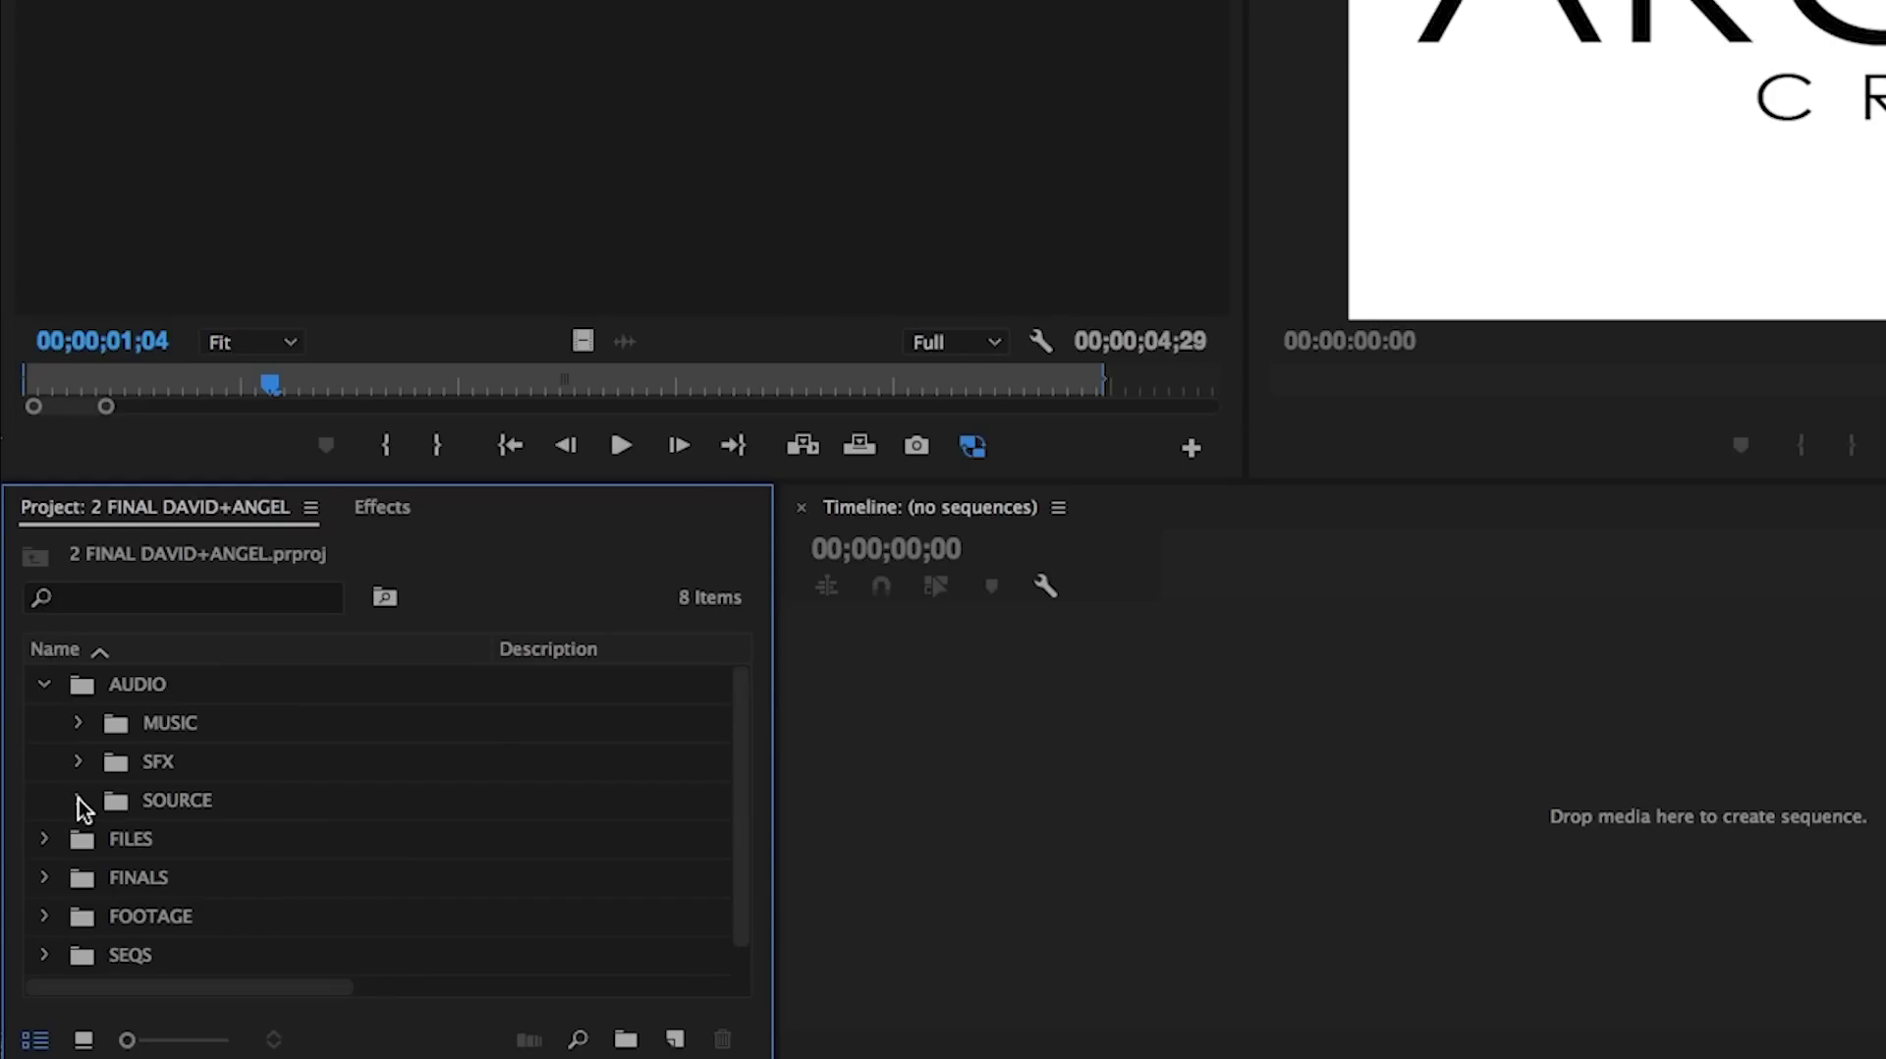
{"action": "left_click", "coordinate": [79, 801]}
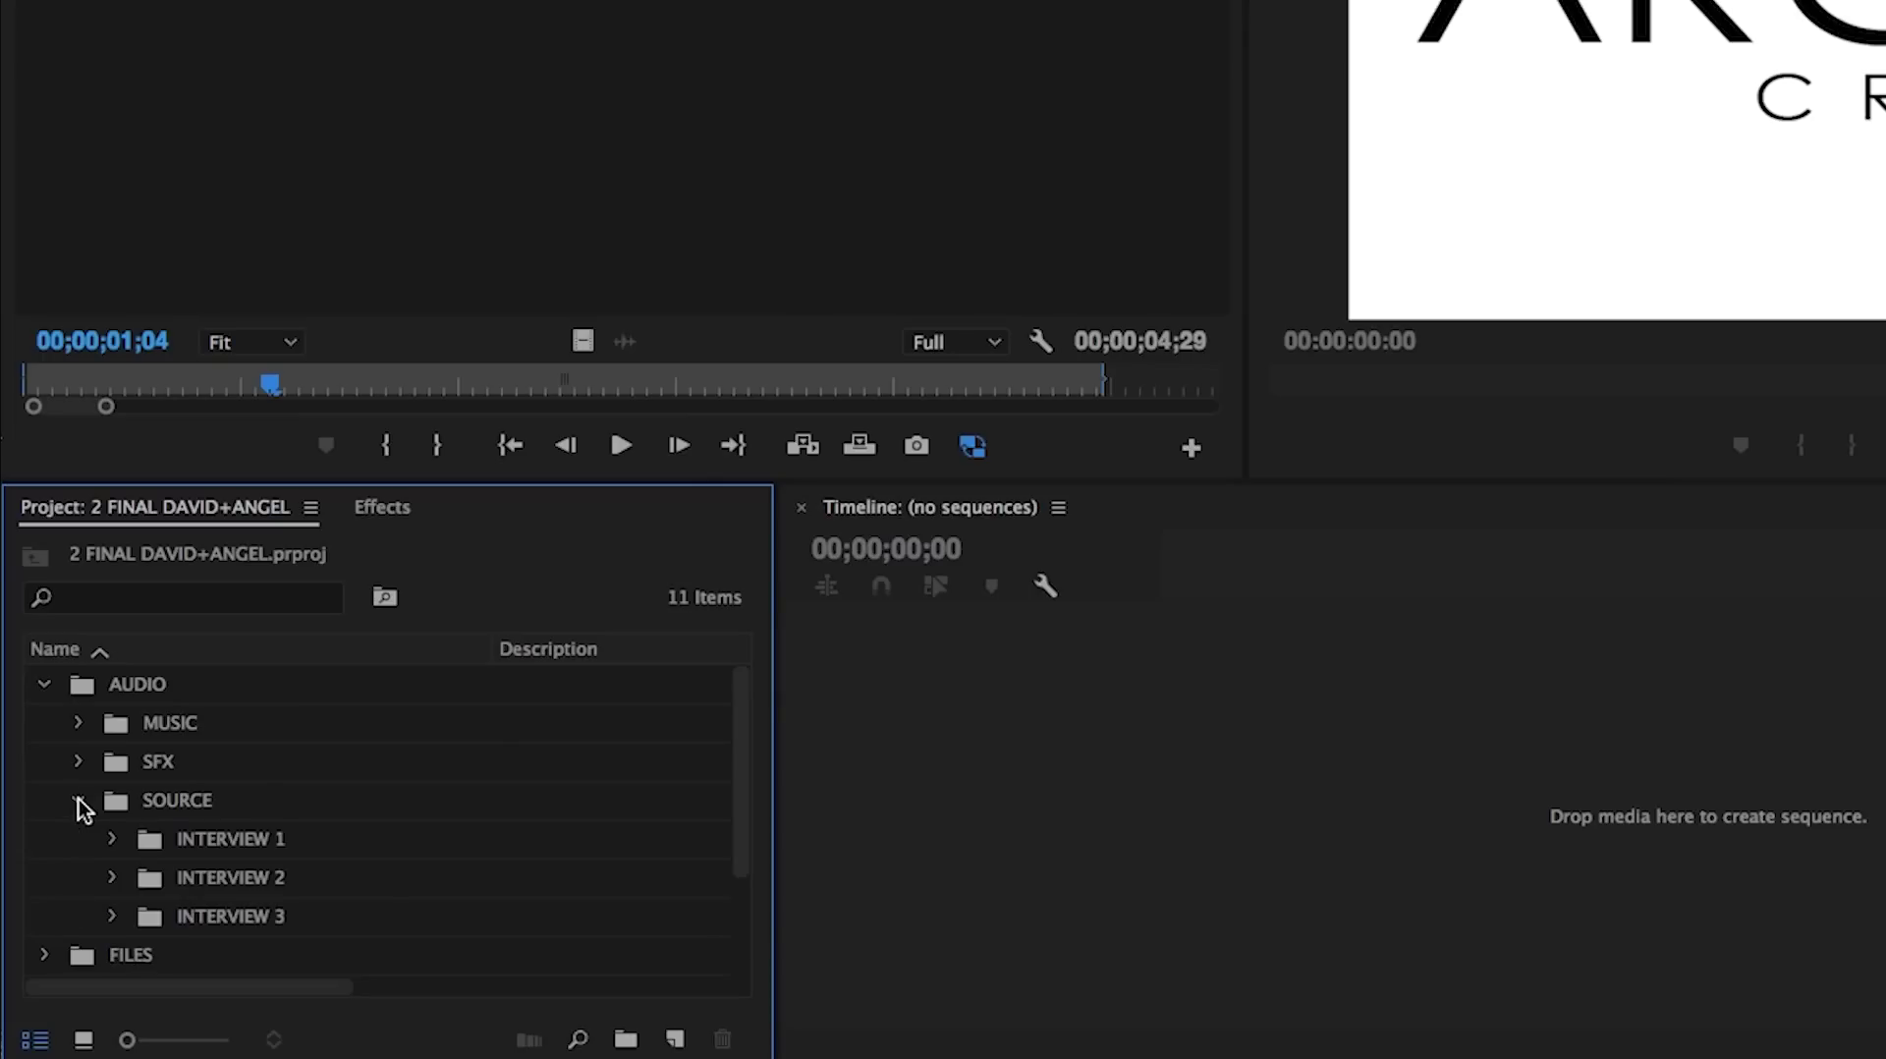
{"action": "left_click", "coordinate": [79, 801]}
{"action": "left_click", "coordinate": [79, 800]}
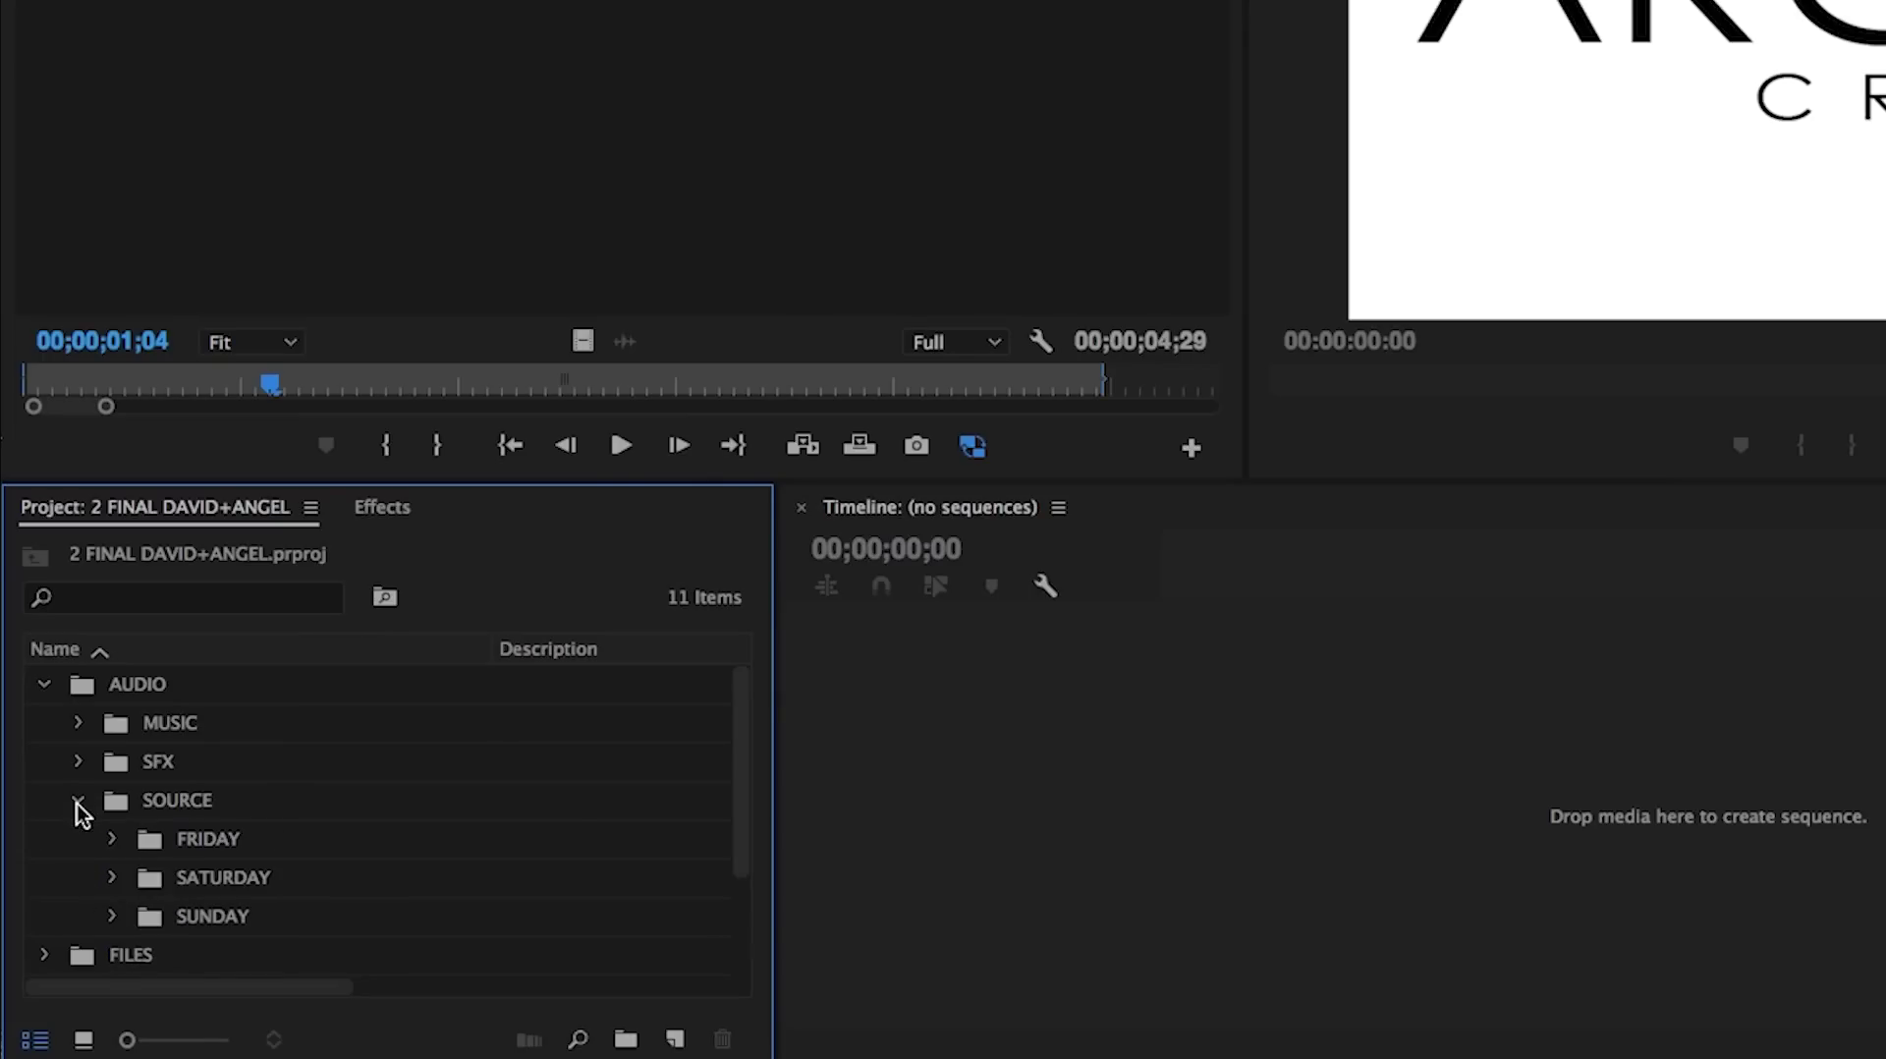
{"action": "left_click", "coordinate": [79, 800]}
{"action": "left_click", "coordinate": [44, 683]}
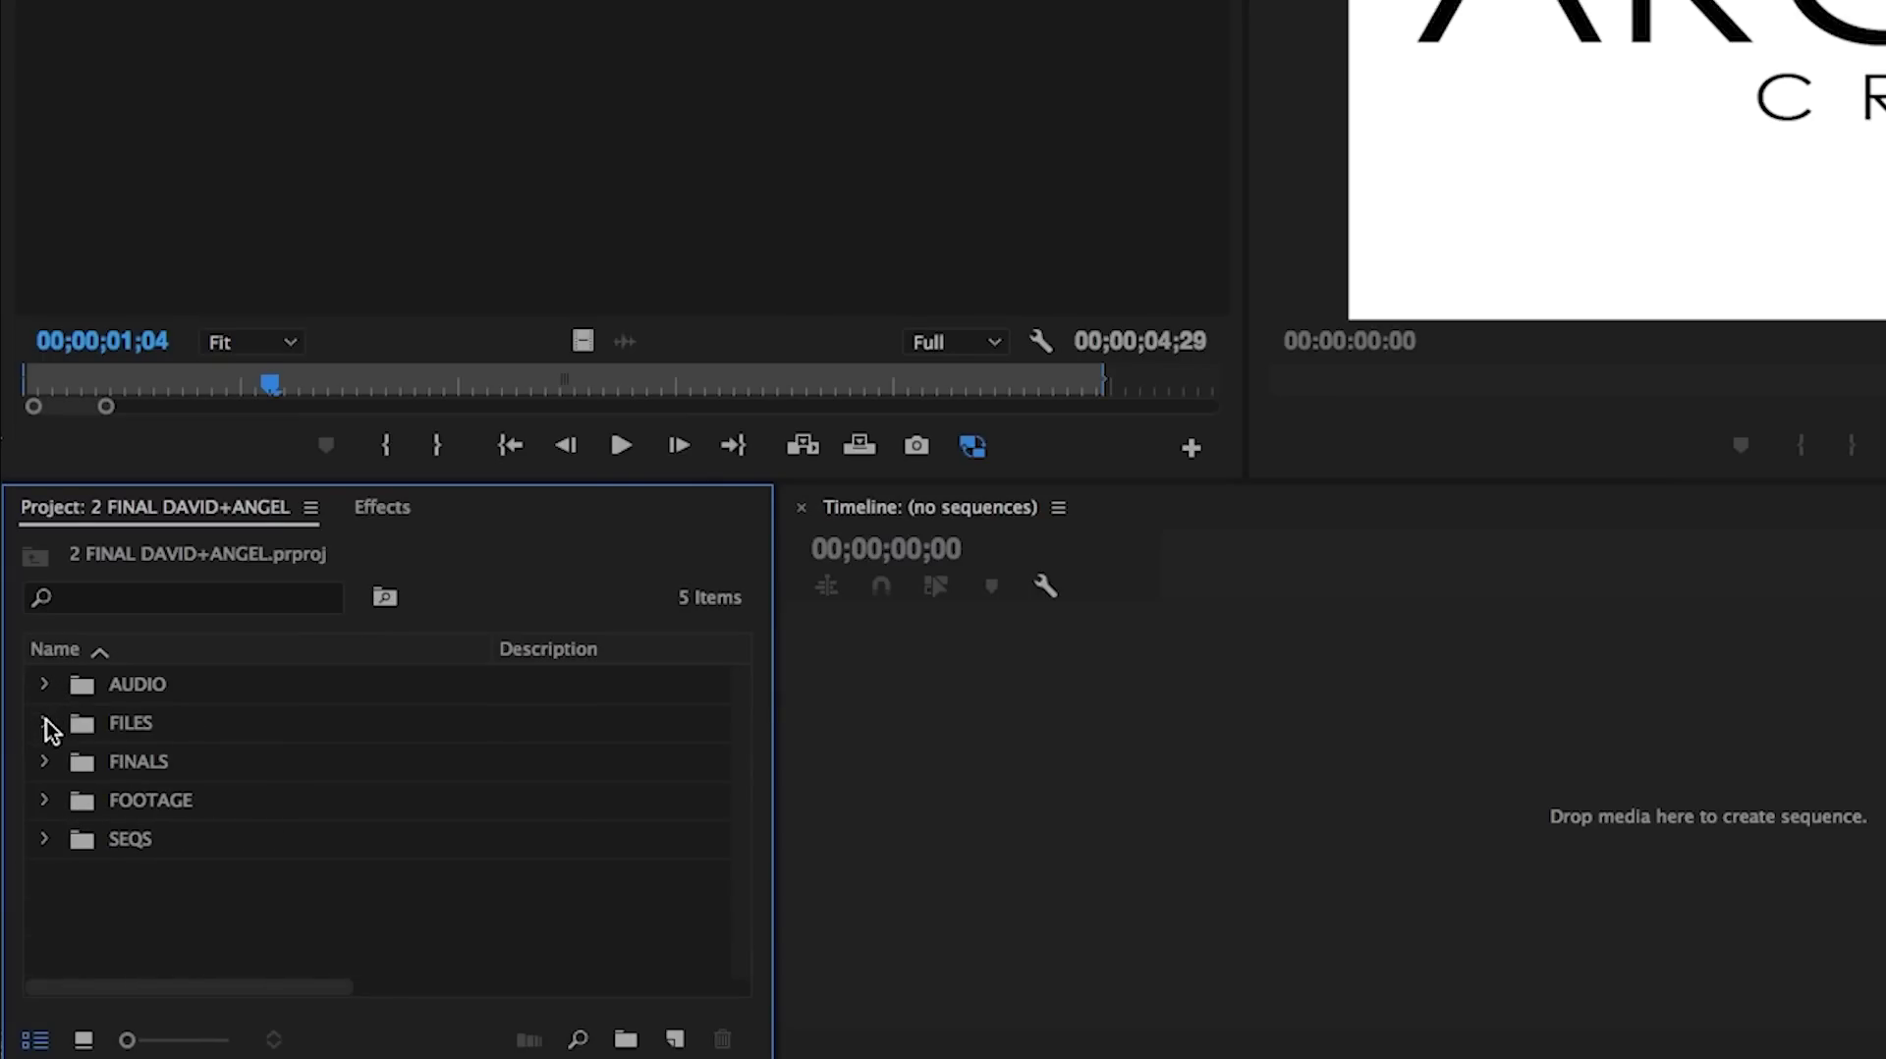
Step: Expand FILES and GRAPHICS, and preview Final Whitetail Logo No Fades.mp4 in the Source monitor
{"action": "left_click", "coordinate": [44, 723]}
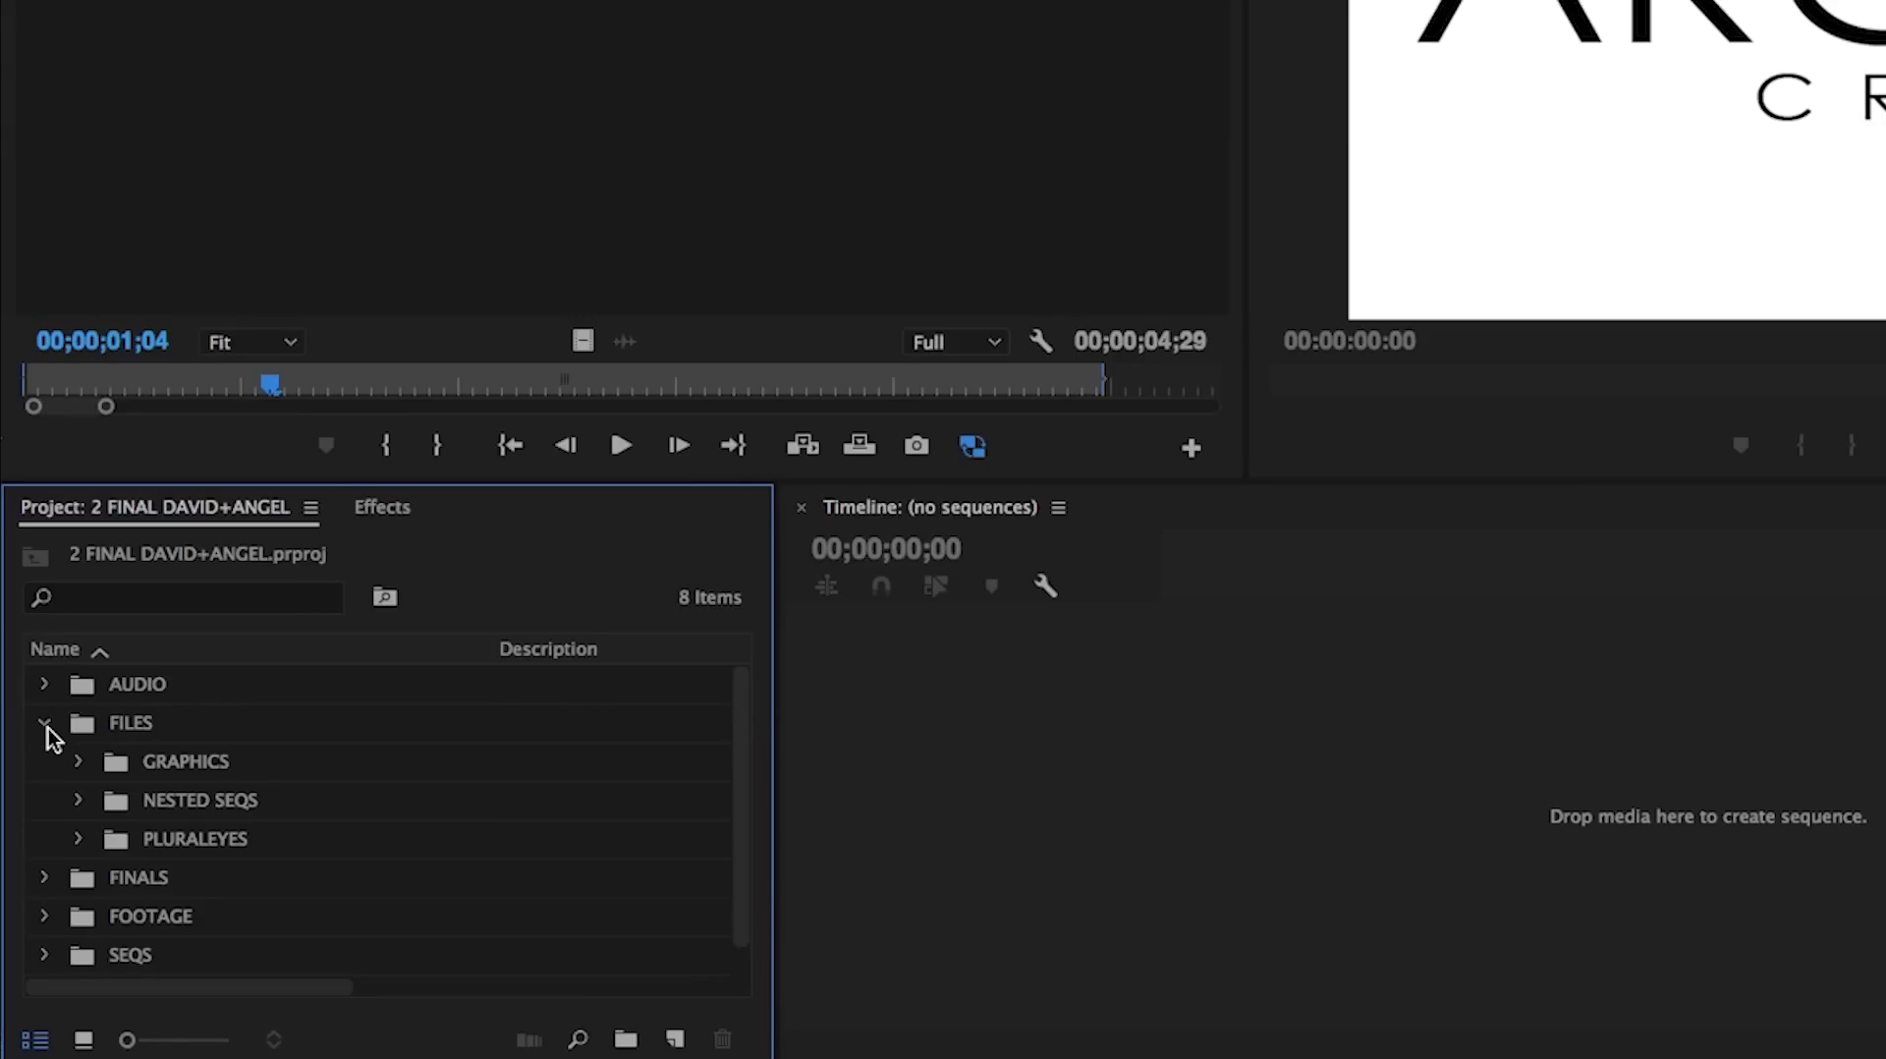
{"action": "left_click", "coordinate": [79, 763]}
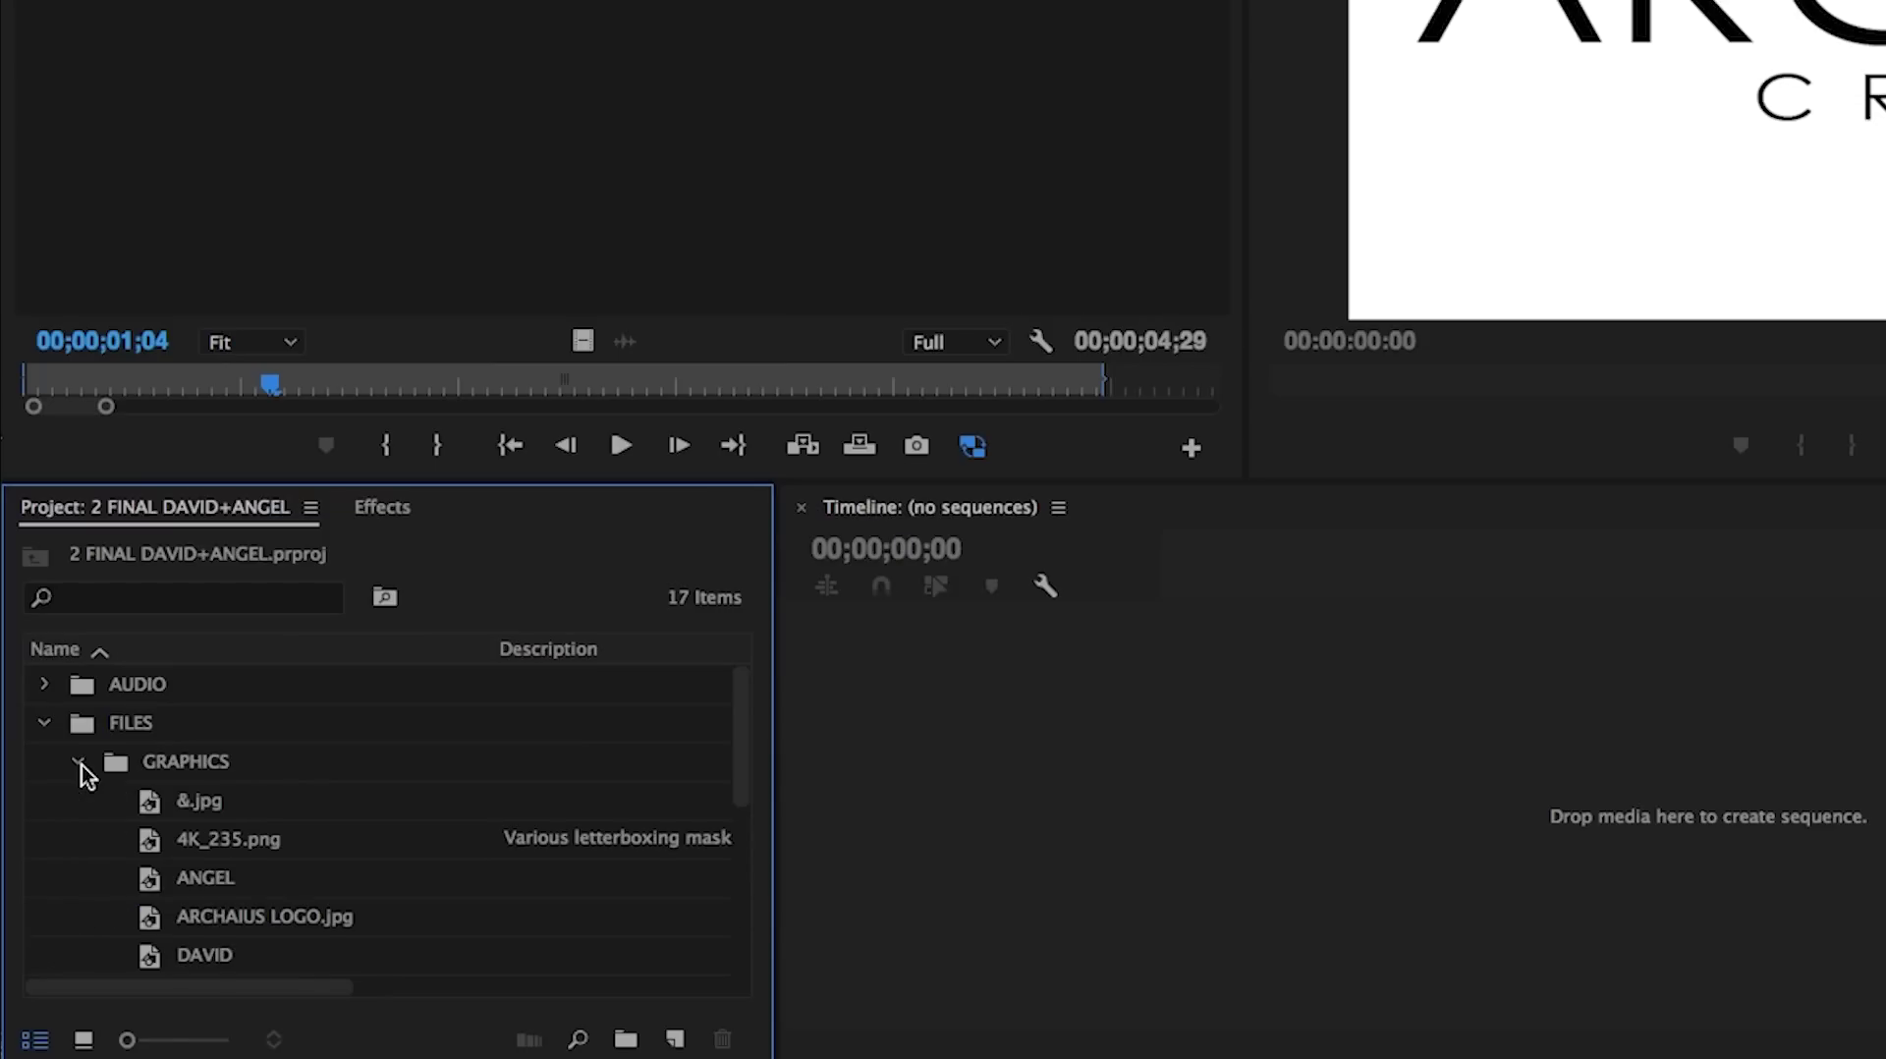
{"action": "scroll", "coordinate": [178, 811], "scroll_direction": "down", "scroll_amount": 5}
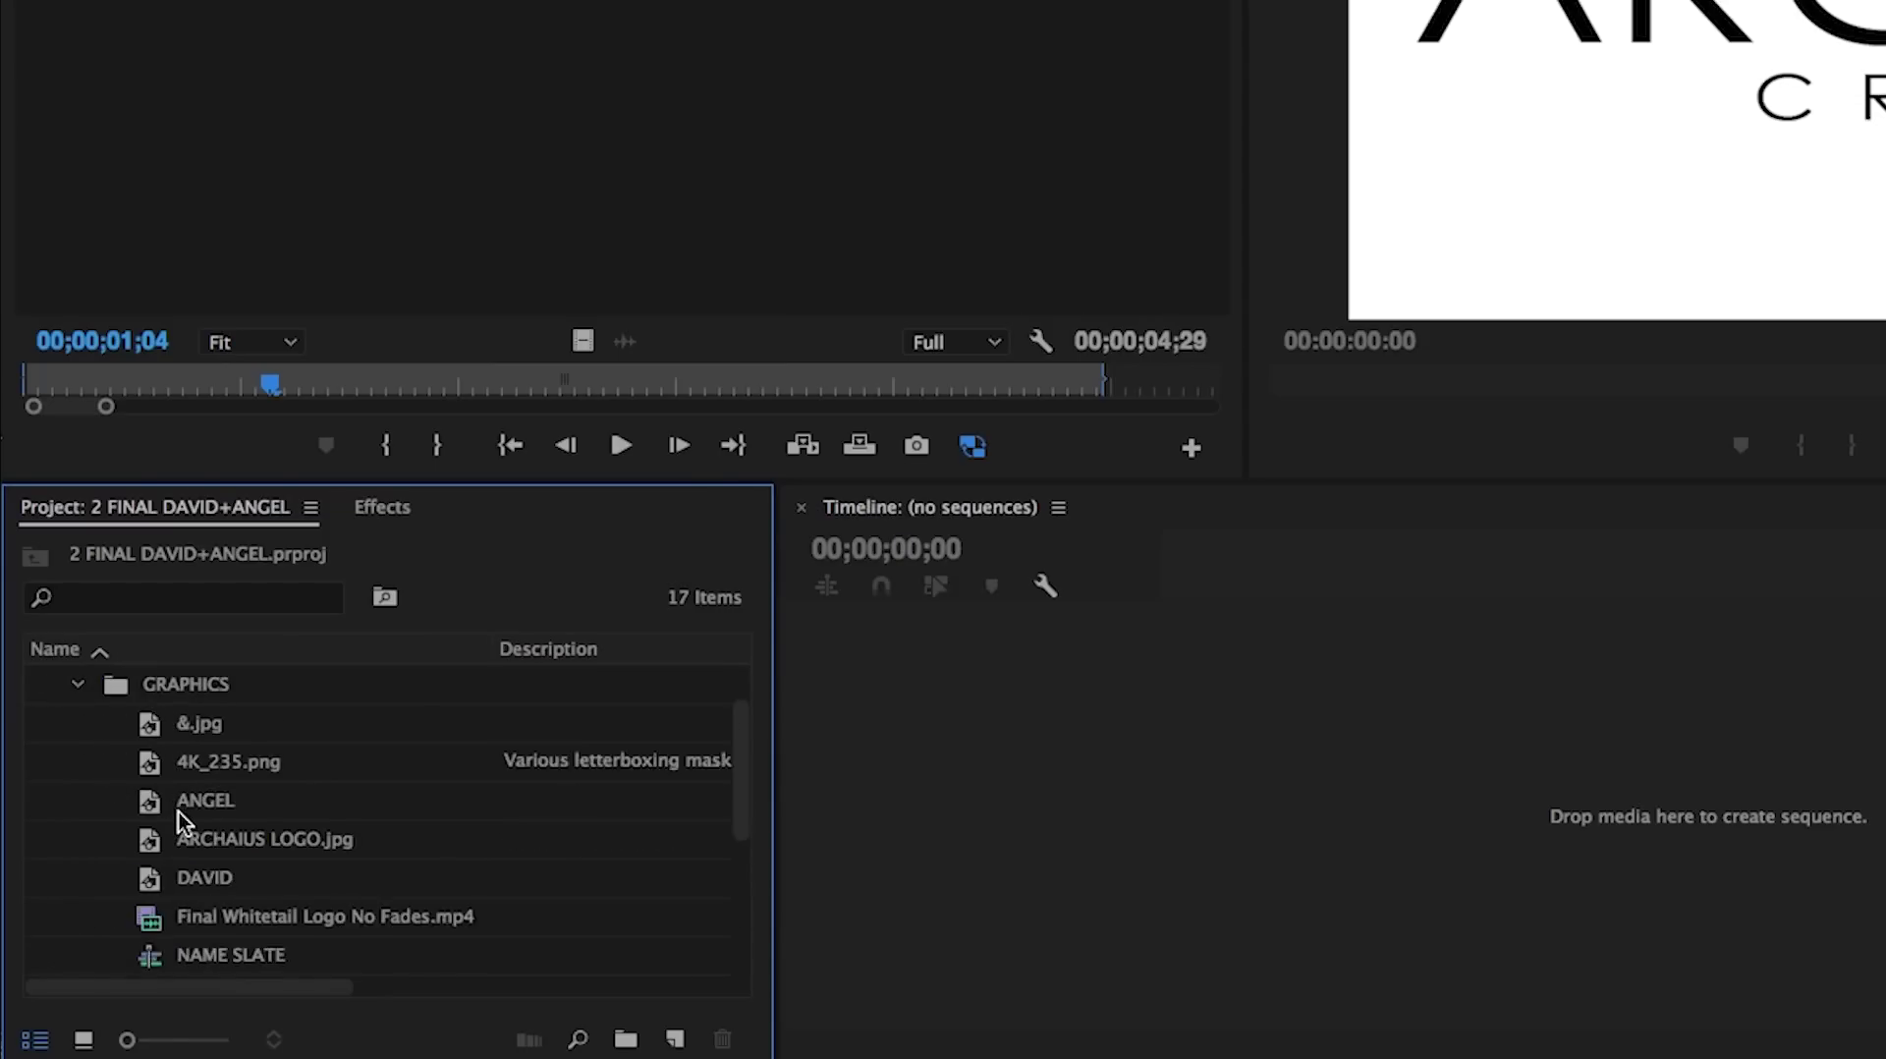
{"action": "left_click", "coordinate": [139, 808]}
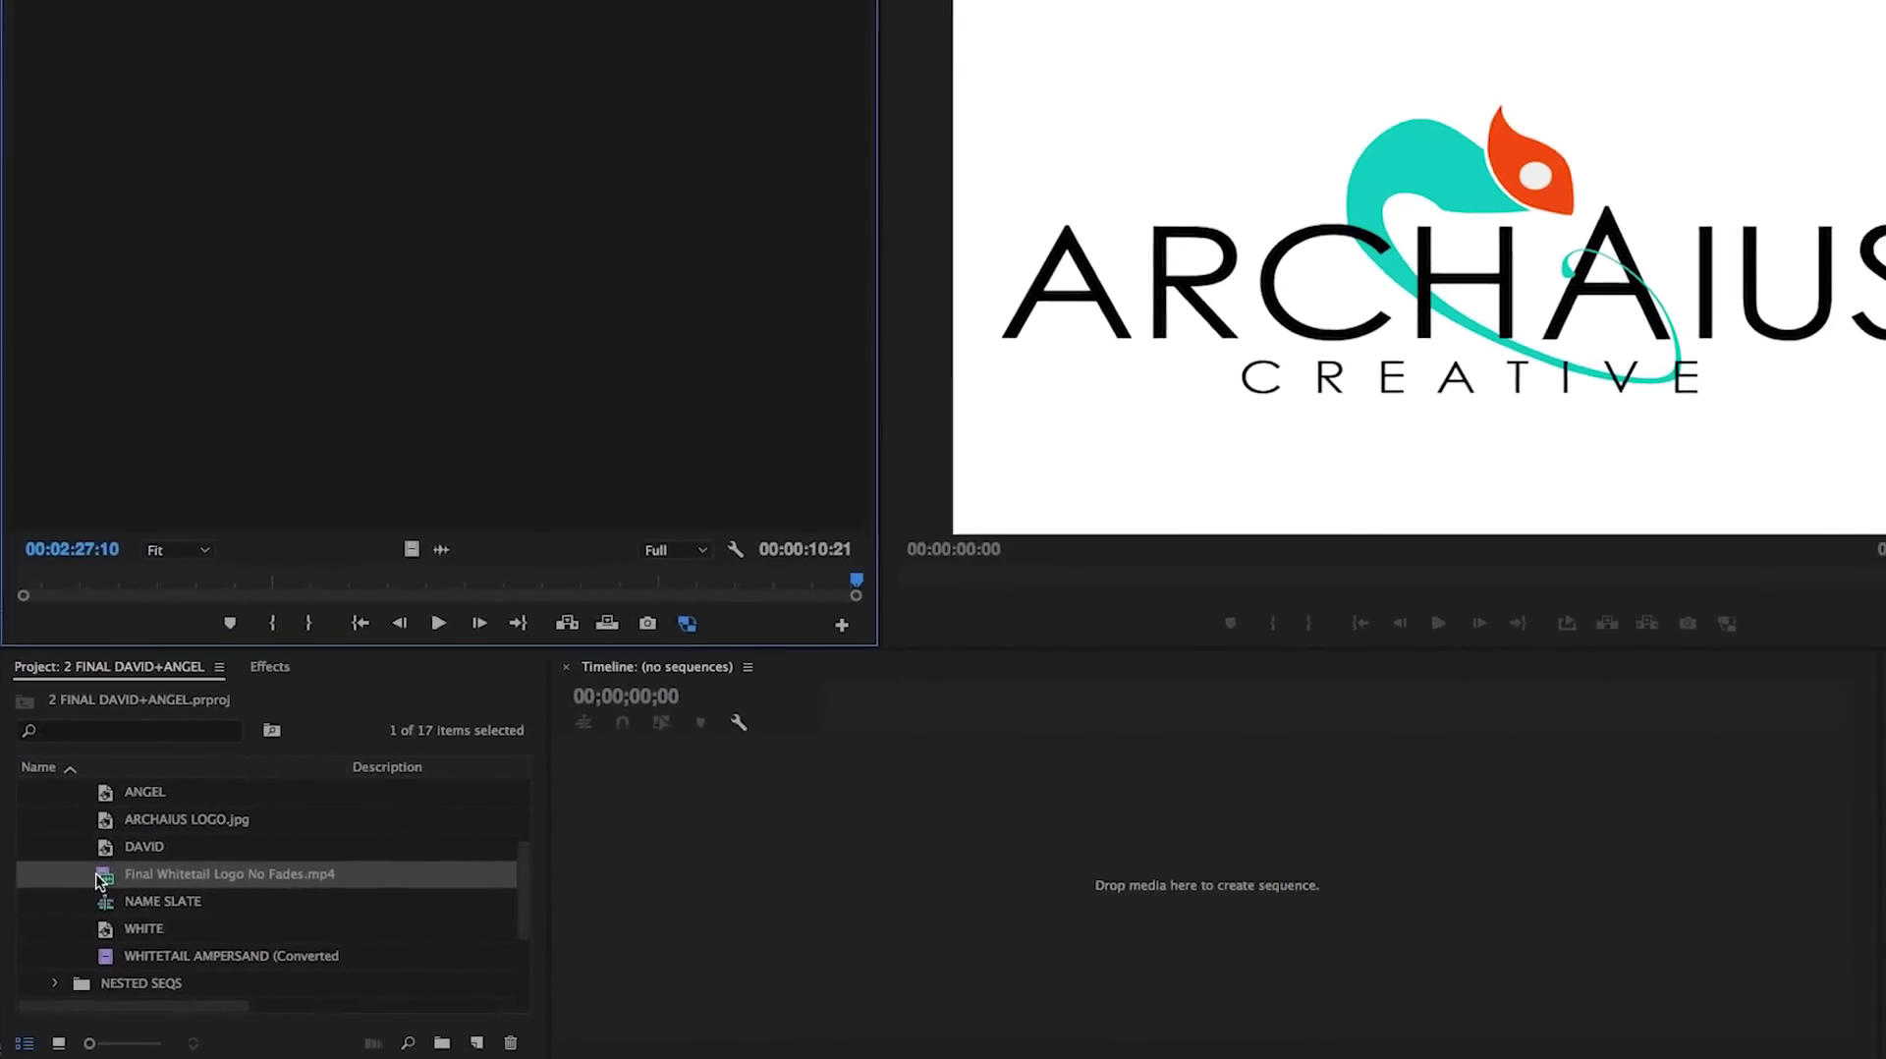
{"action": "double_click", "coordinate": [114, 852]}
{"action": "key", "text": "space"}
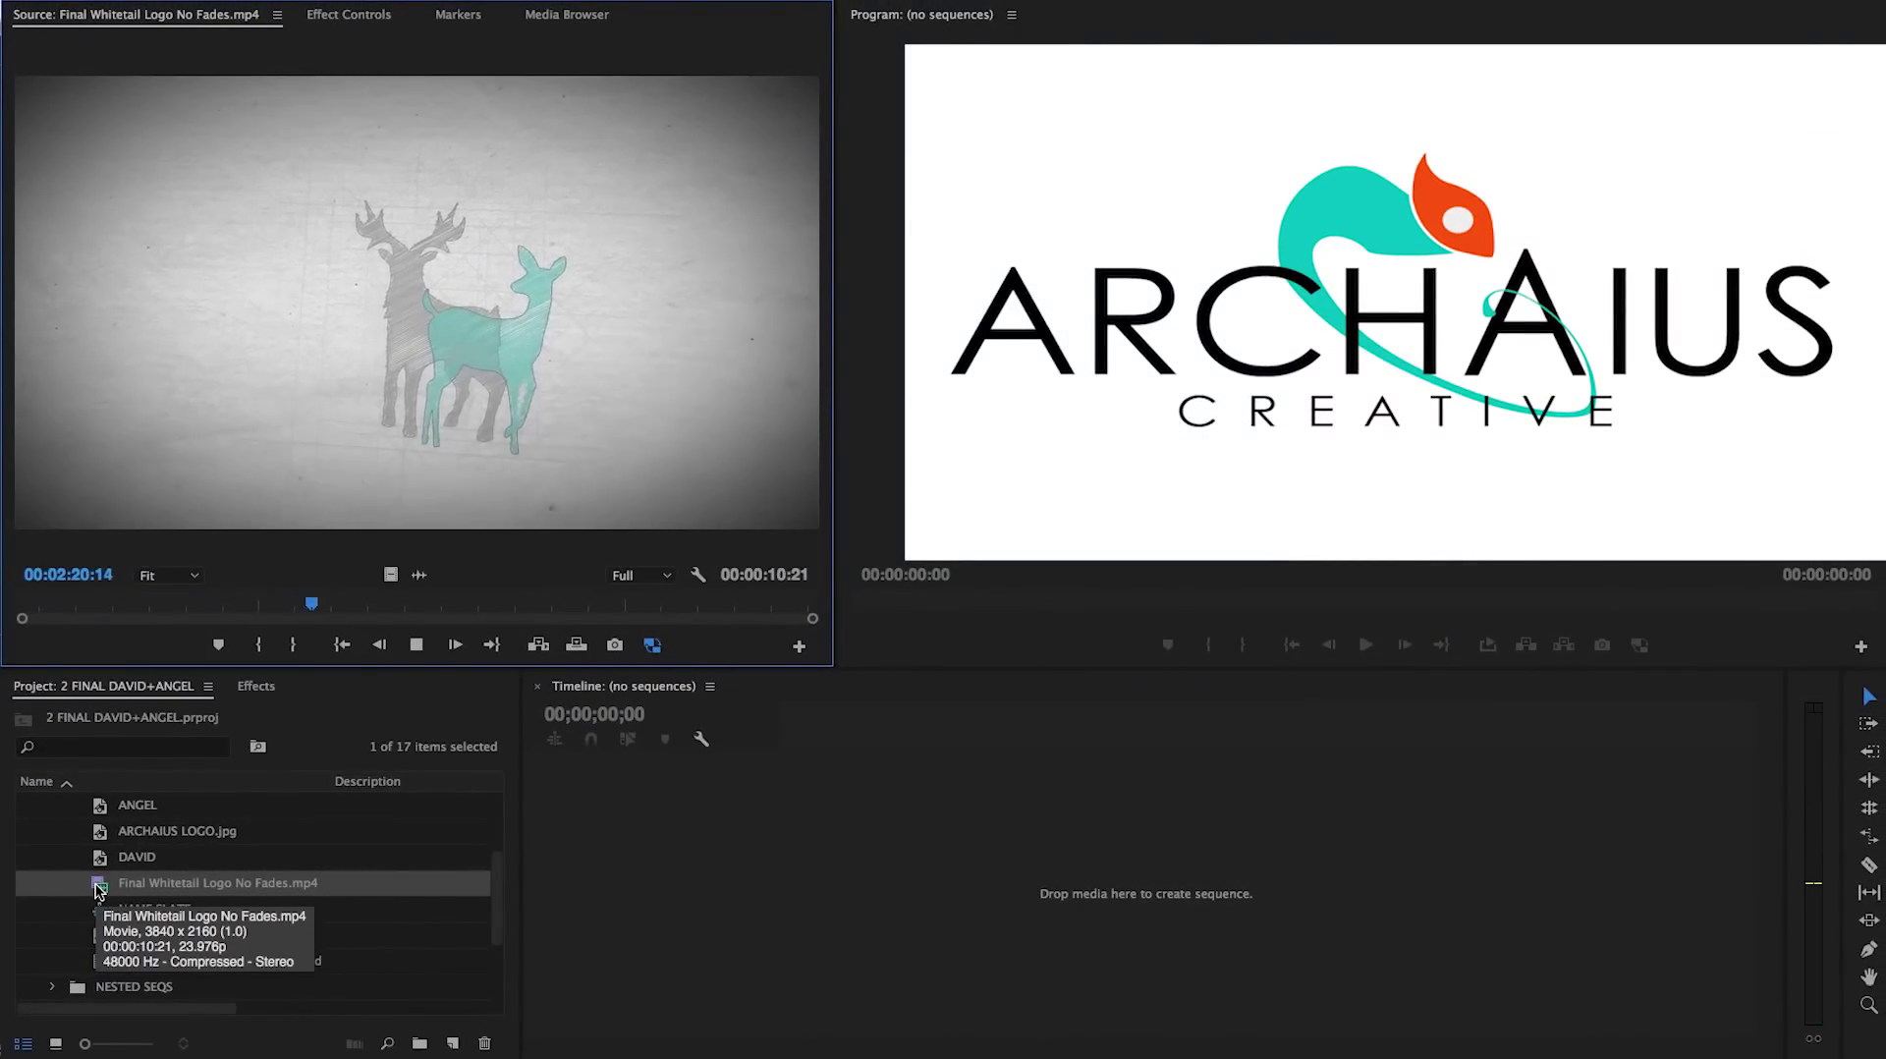
{"action": "key", "text": "space"}
{"action": "scroll", "coordinate": [74, 865], "scroll_direction": "up", "scroll_amount": 3}
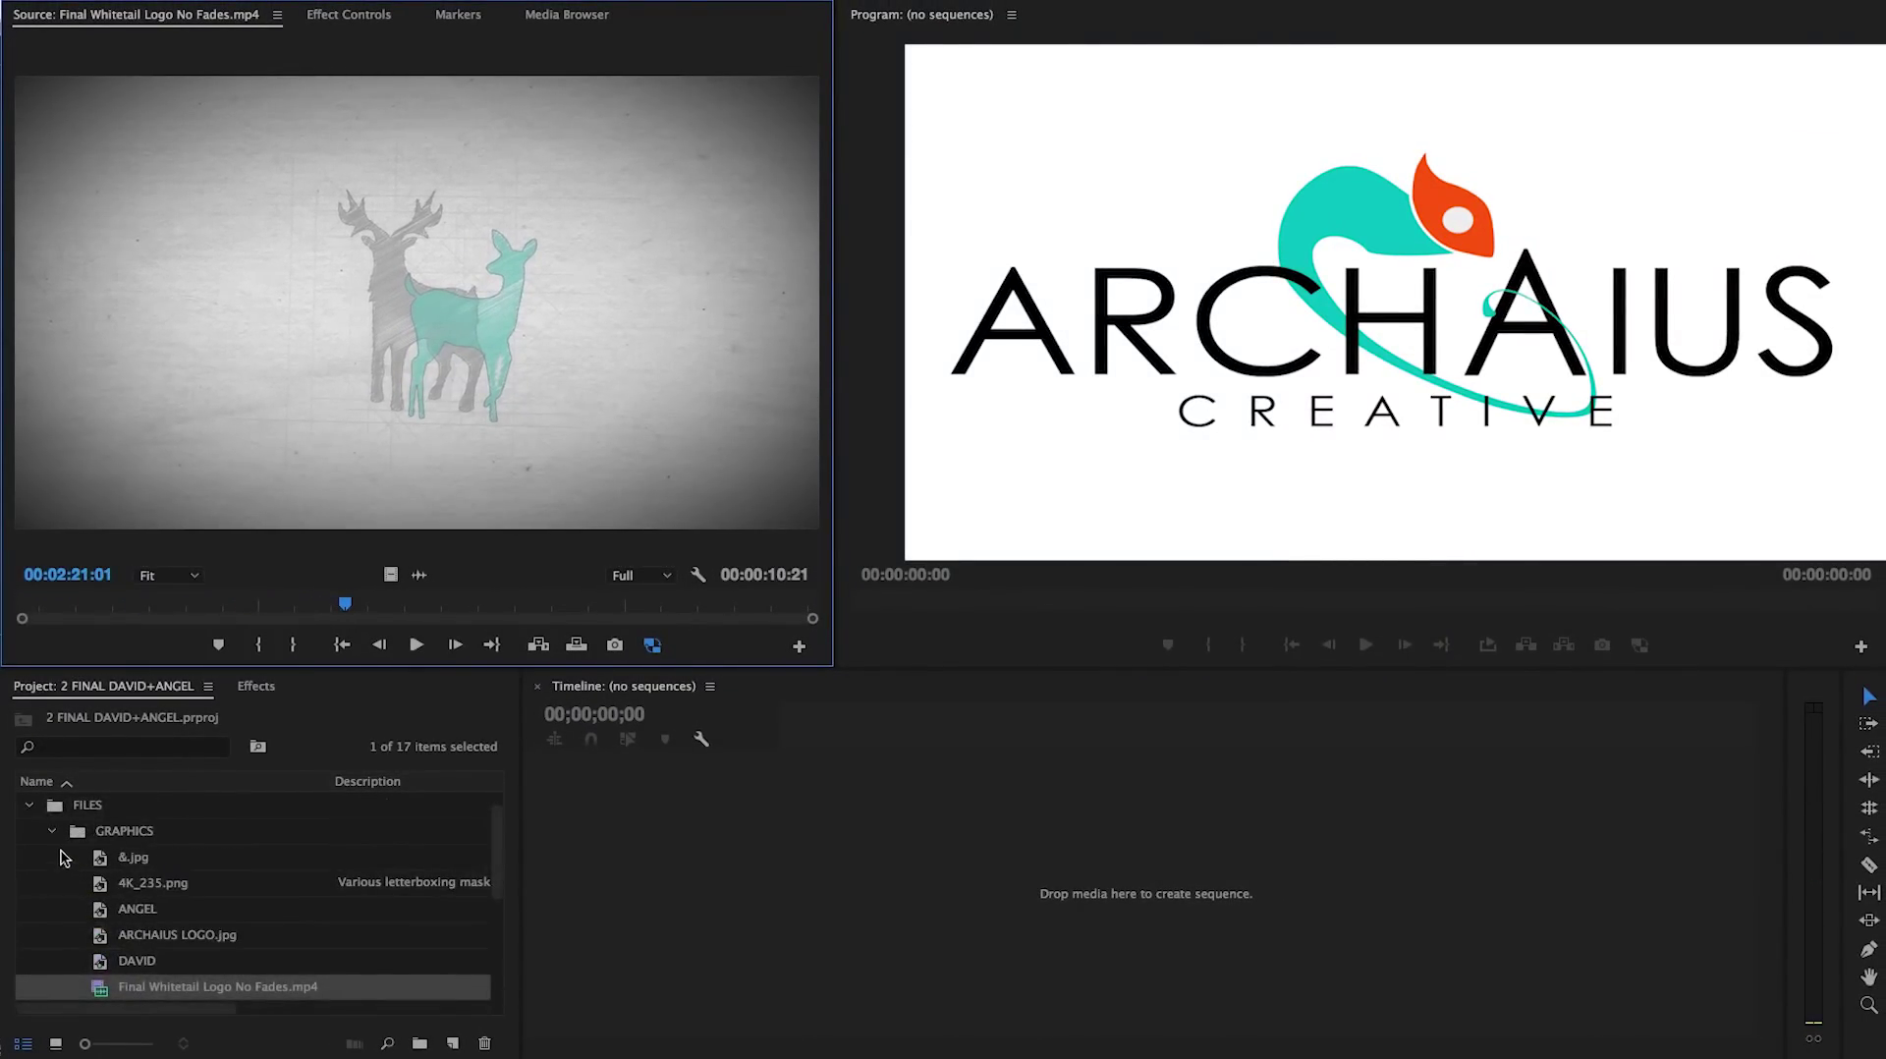
{"action": "left_click", "coordinate": [74, 817]}
Step: Browse the NESTED SEQS and PLURALEYES contents, collapsing each sub-bin afterwards
{"action": "left_click", "coordinate": [54, 884]}
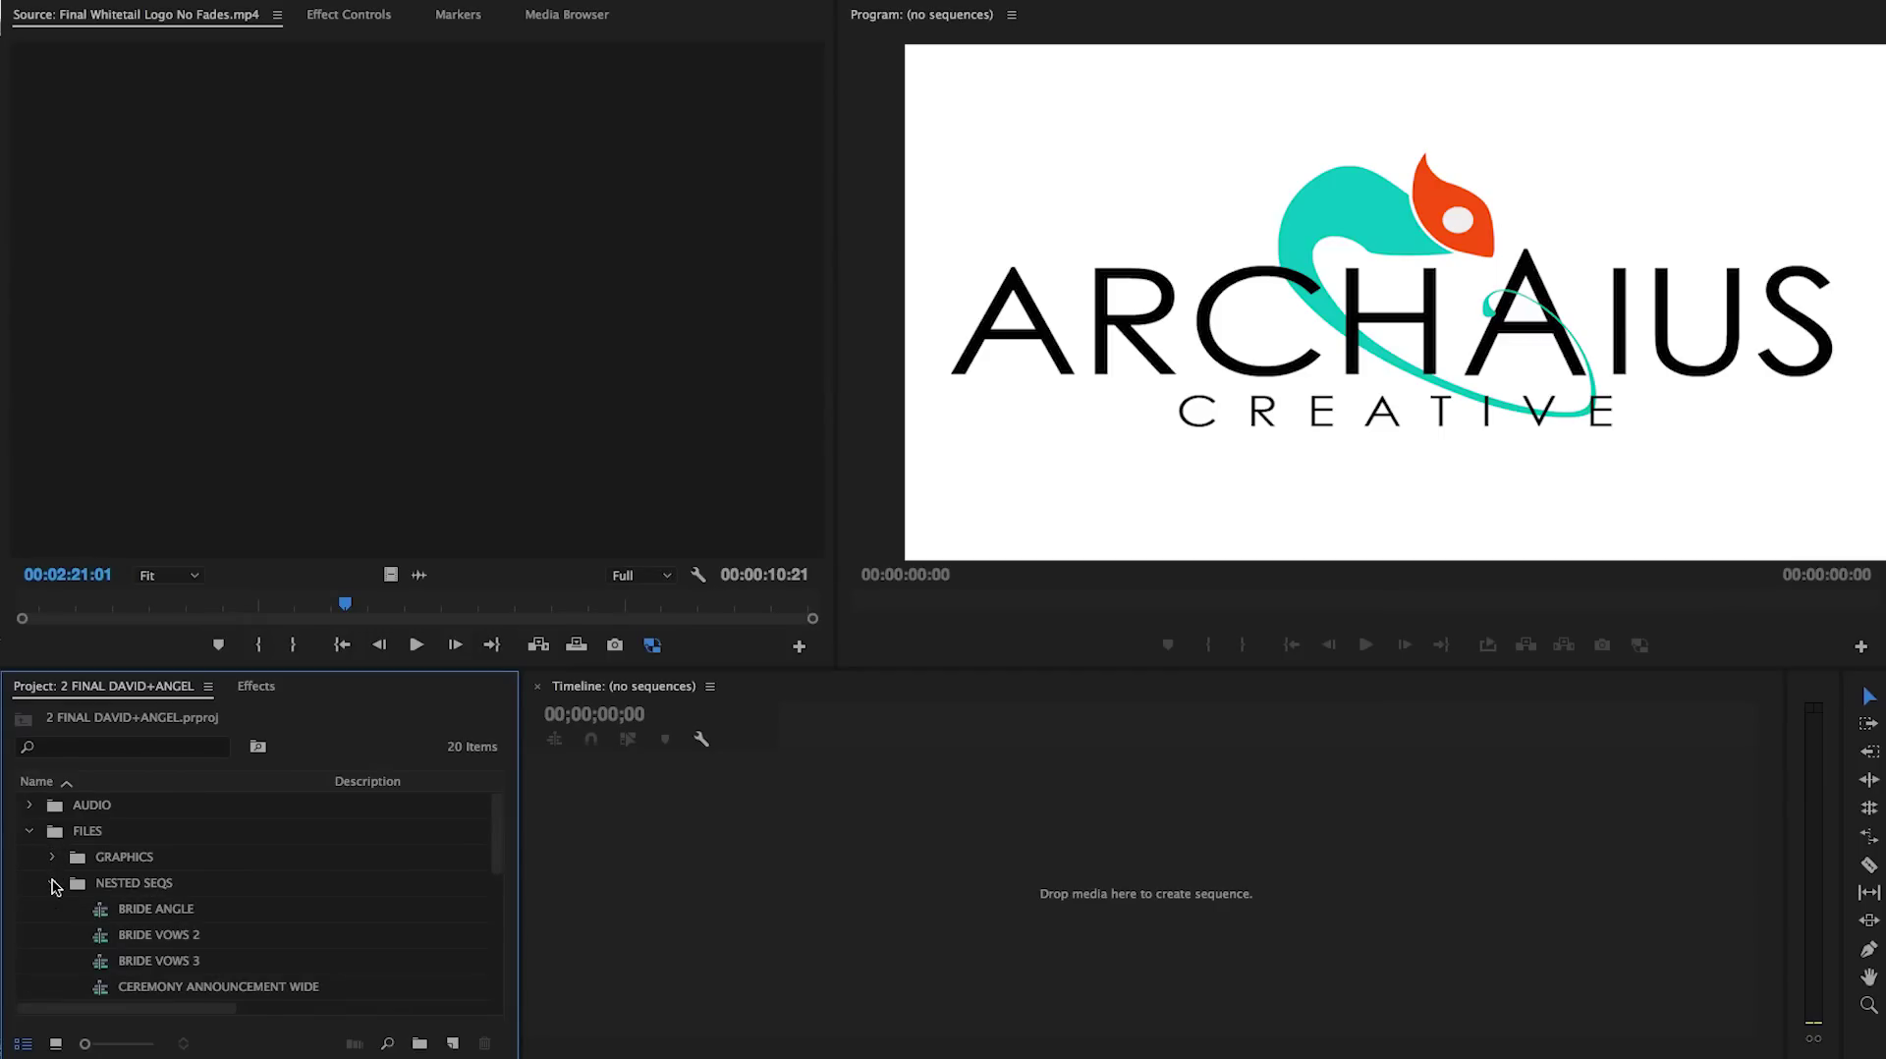
{"action": "scroll", "coordinate": [54, 886], "scroll_direction": "down", "scroll_amount": 5}
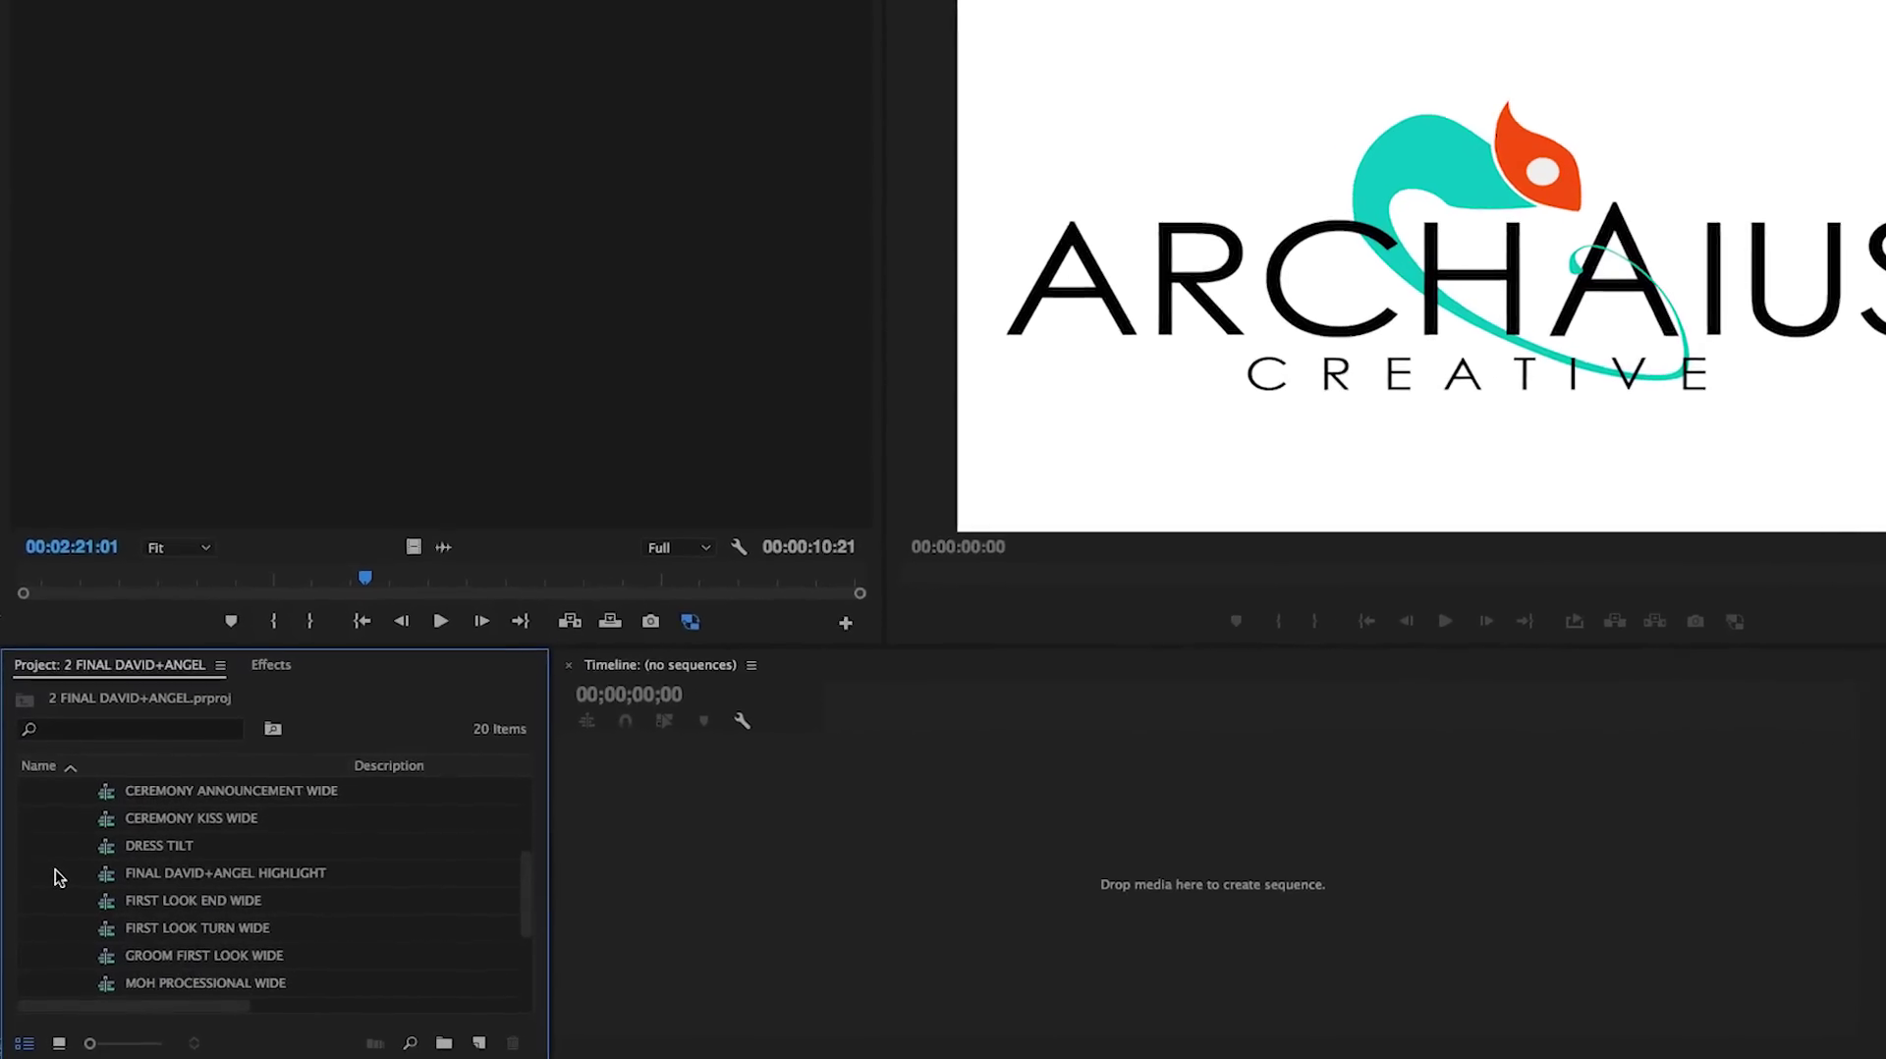
{"action": "scroll", "coordinate": [55, 876], "scroll_direction": "down", "scroll_amount": 4}
{"action": "scroll", "coordinate": [55, 877], "scroll_direction": "up", "scroll_amount": 3}
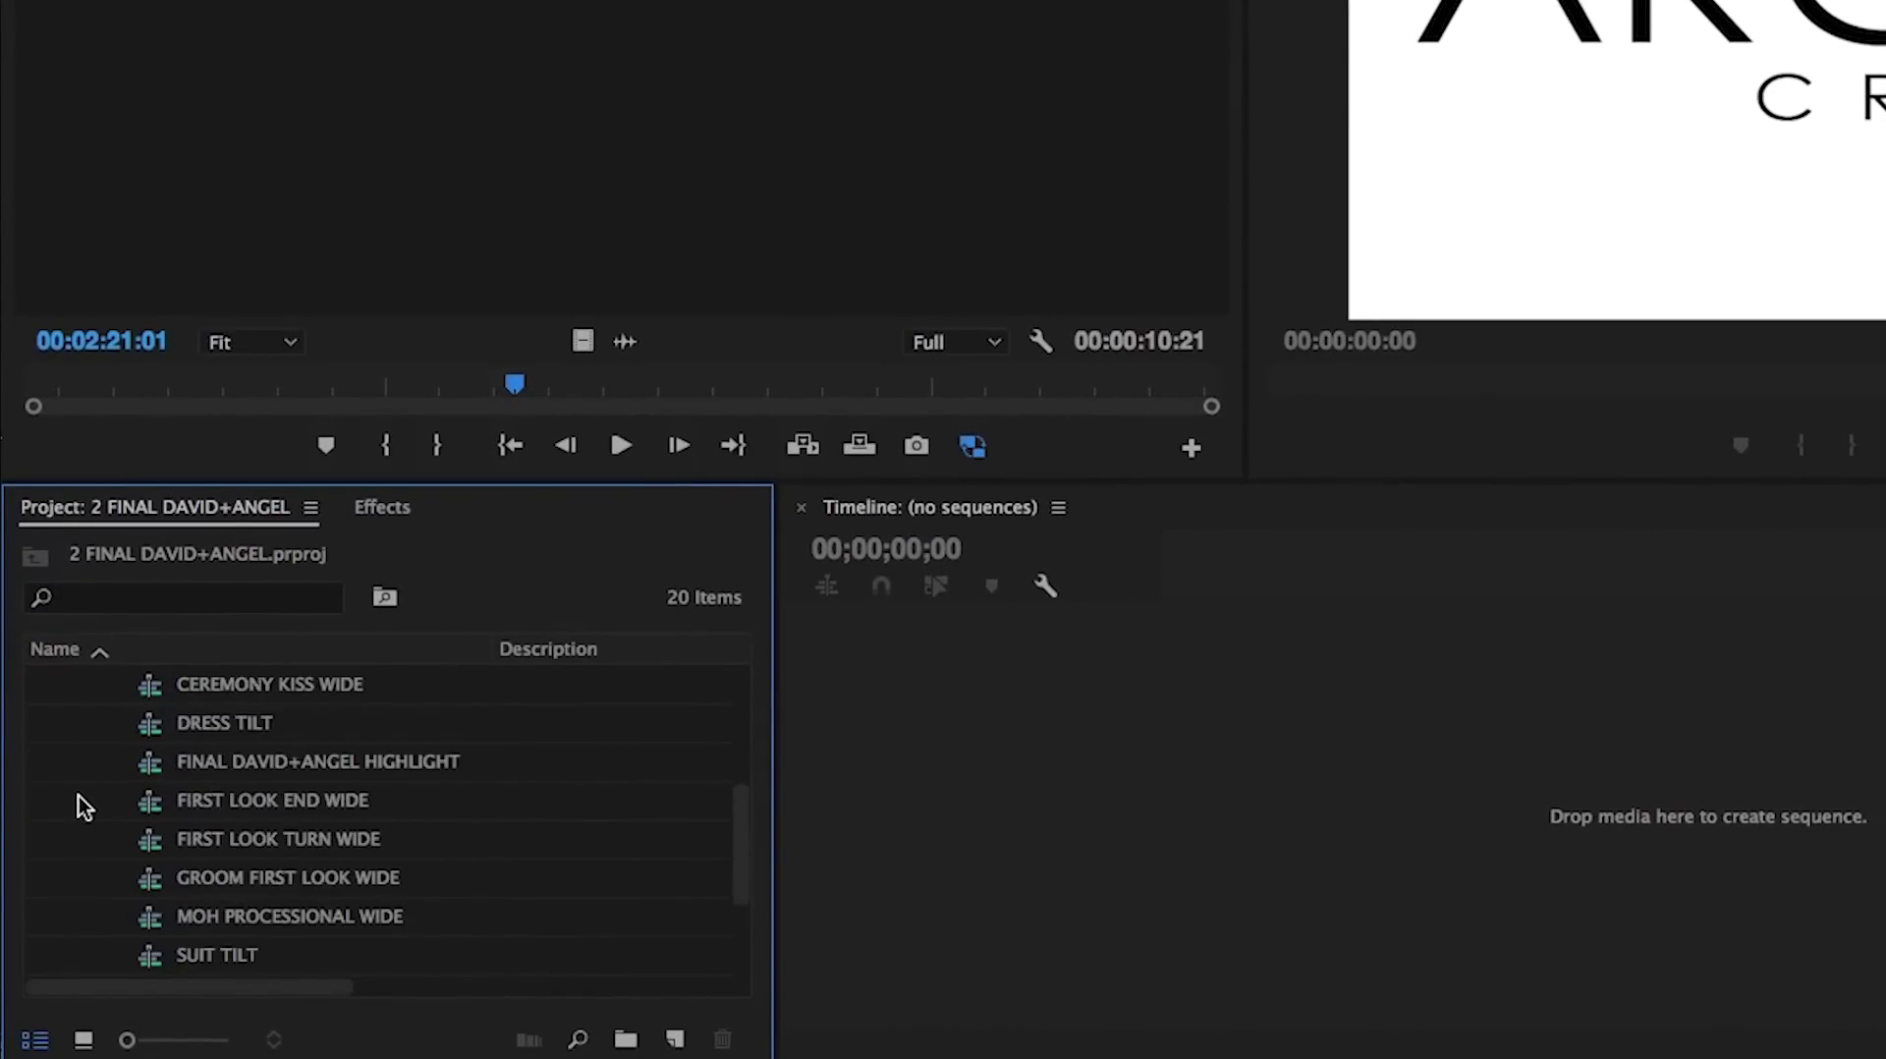
{"action": "scroll", "coordinate": [79, 796], "scroll_direction": "up", "scroll_amount": 3}
{"action": "left_click", "coordinate": [78, 764]}
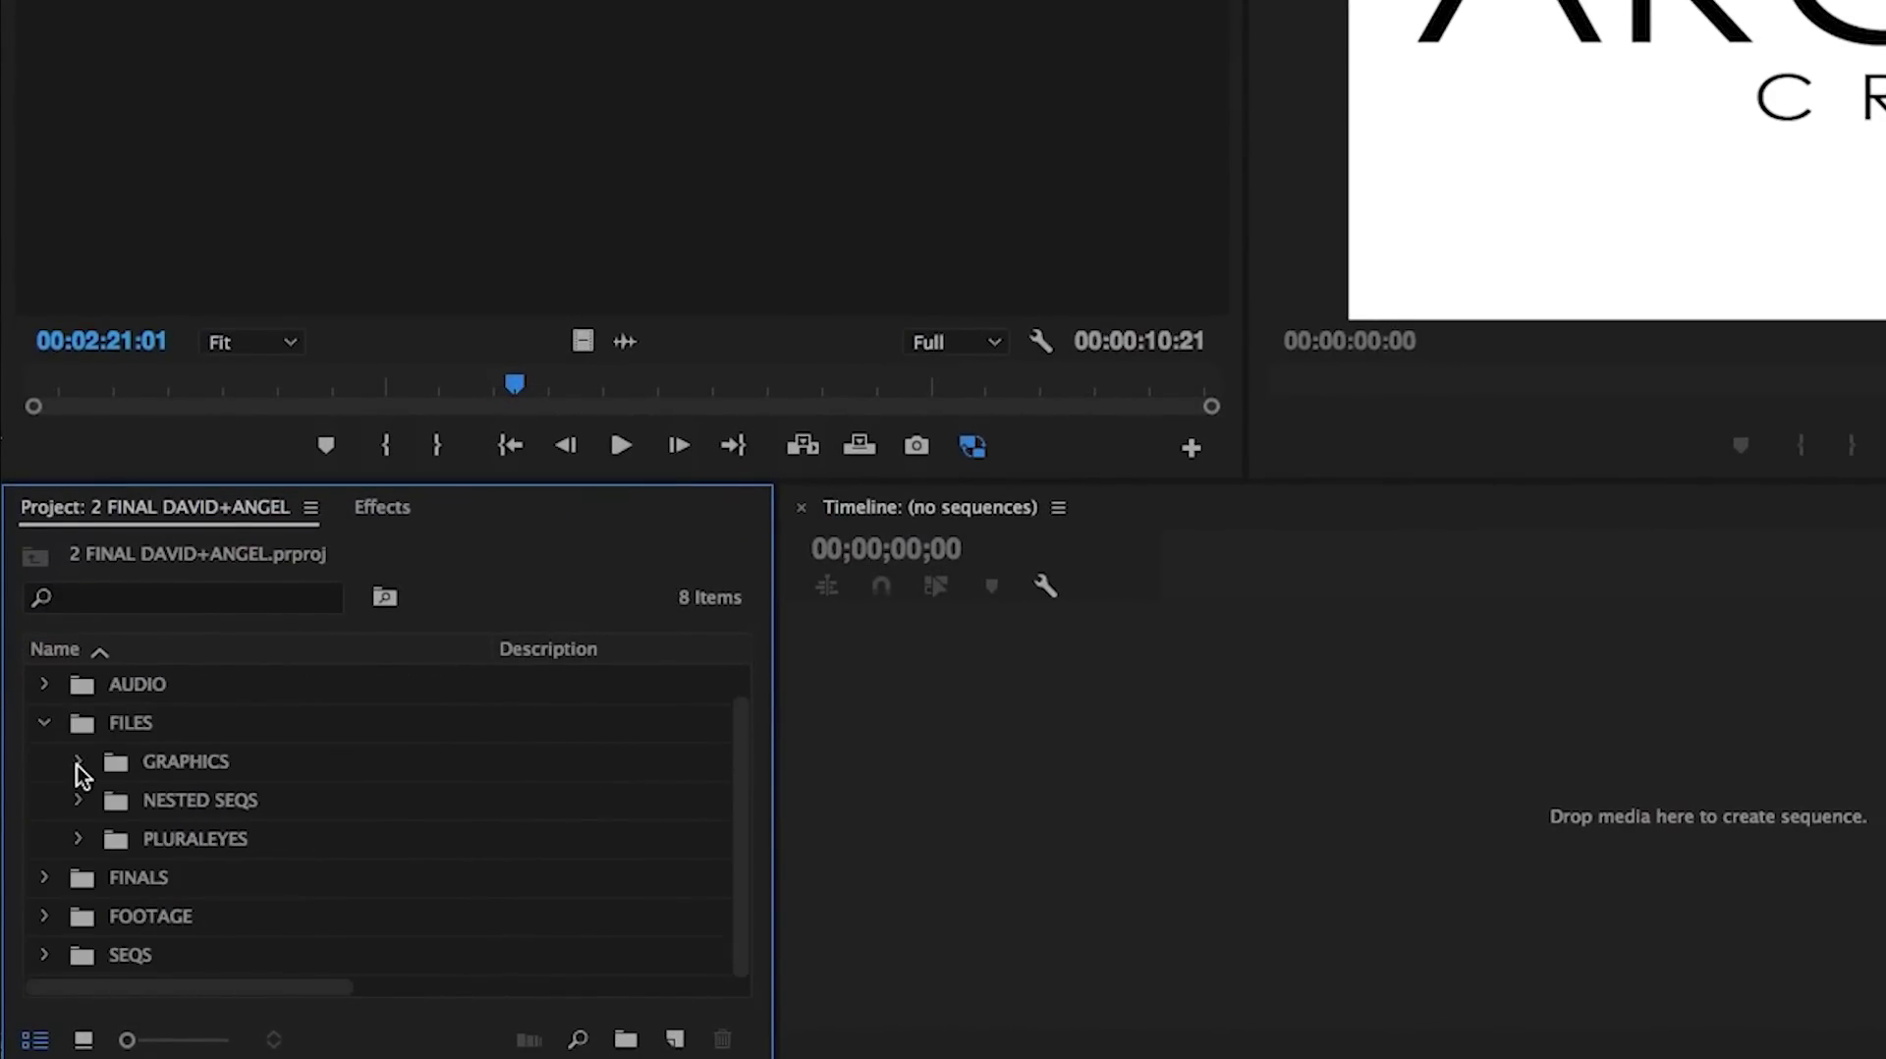
{"action": "left_click", "coordinate": [79, 837]}
{"action": "scroll", "coordinate": [81, 837], "scroll_direction": "down", "scroll_amount": 4}
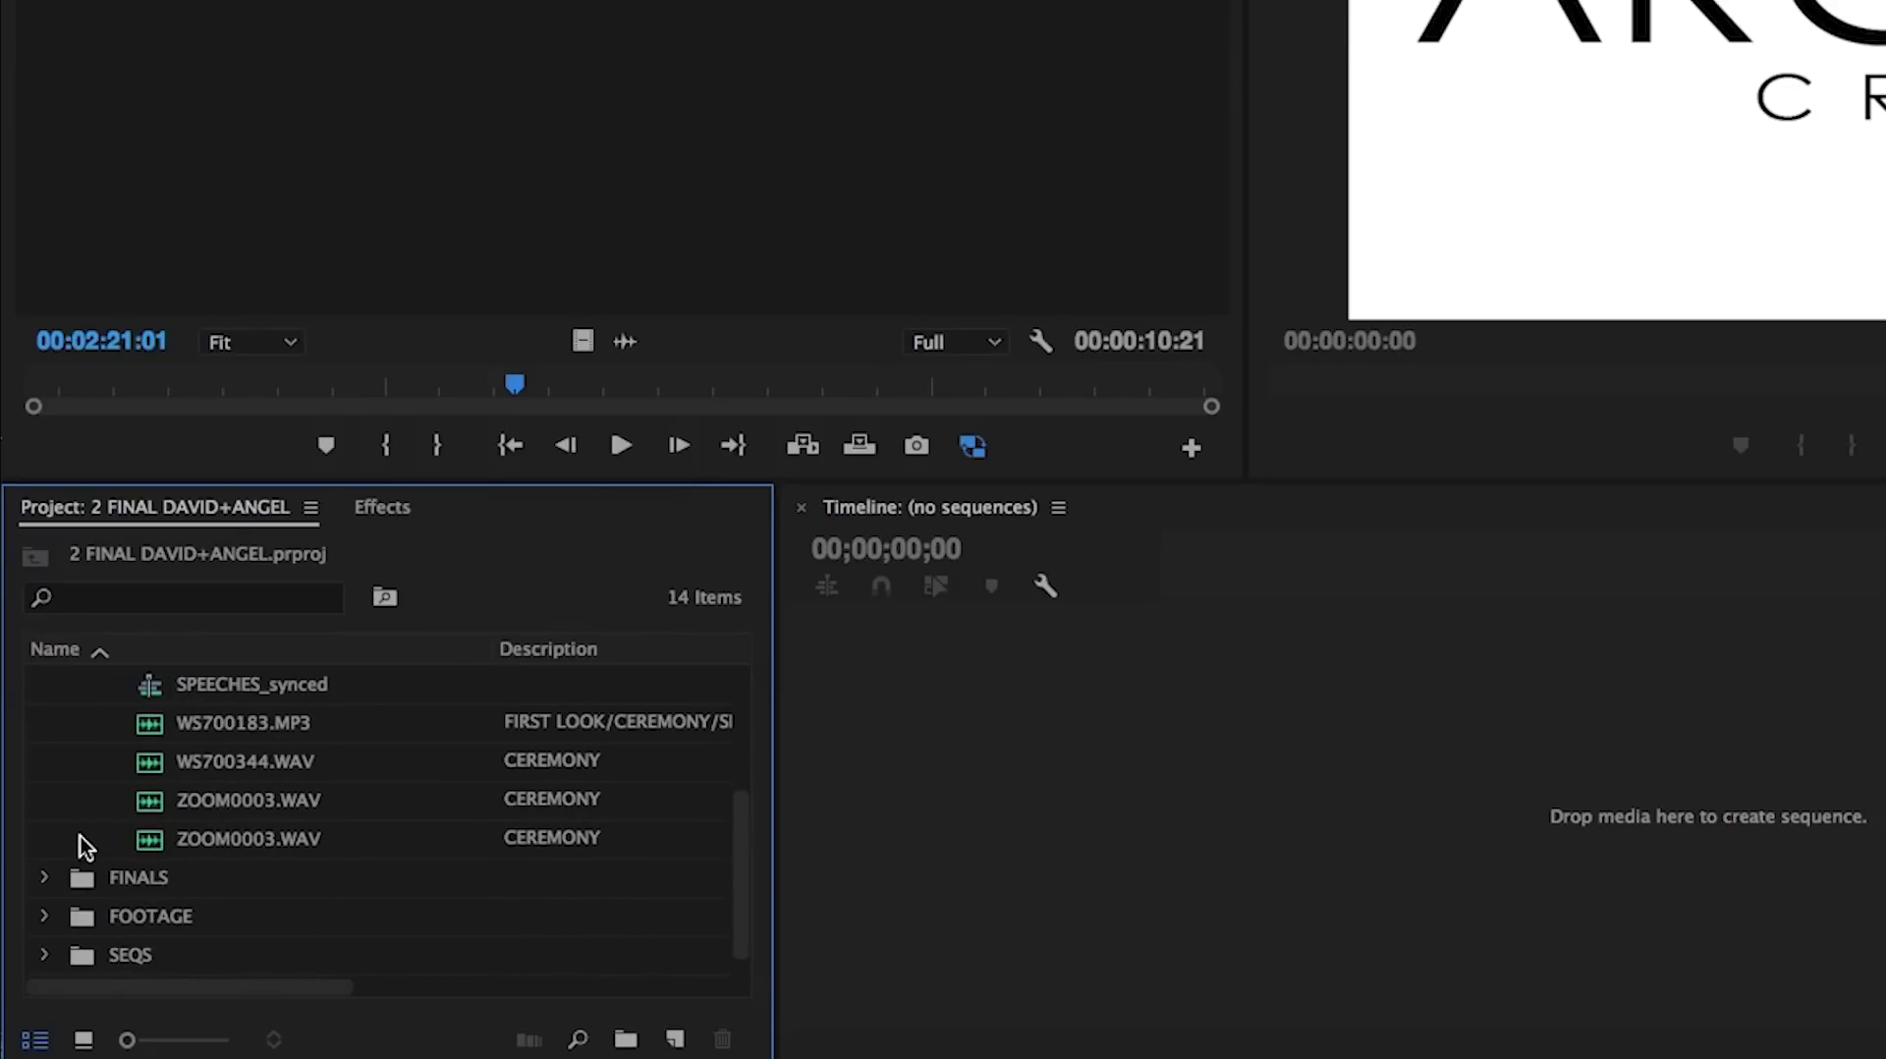
{"action": "scroll", "coordinate": [81, 835], "scroll_direction": "up", "scroll_amount": 4}
{"action": "left_click", "coordinate": [80, 838]}
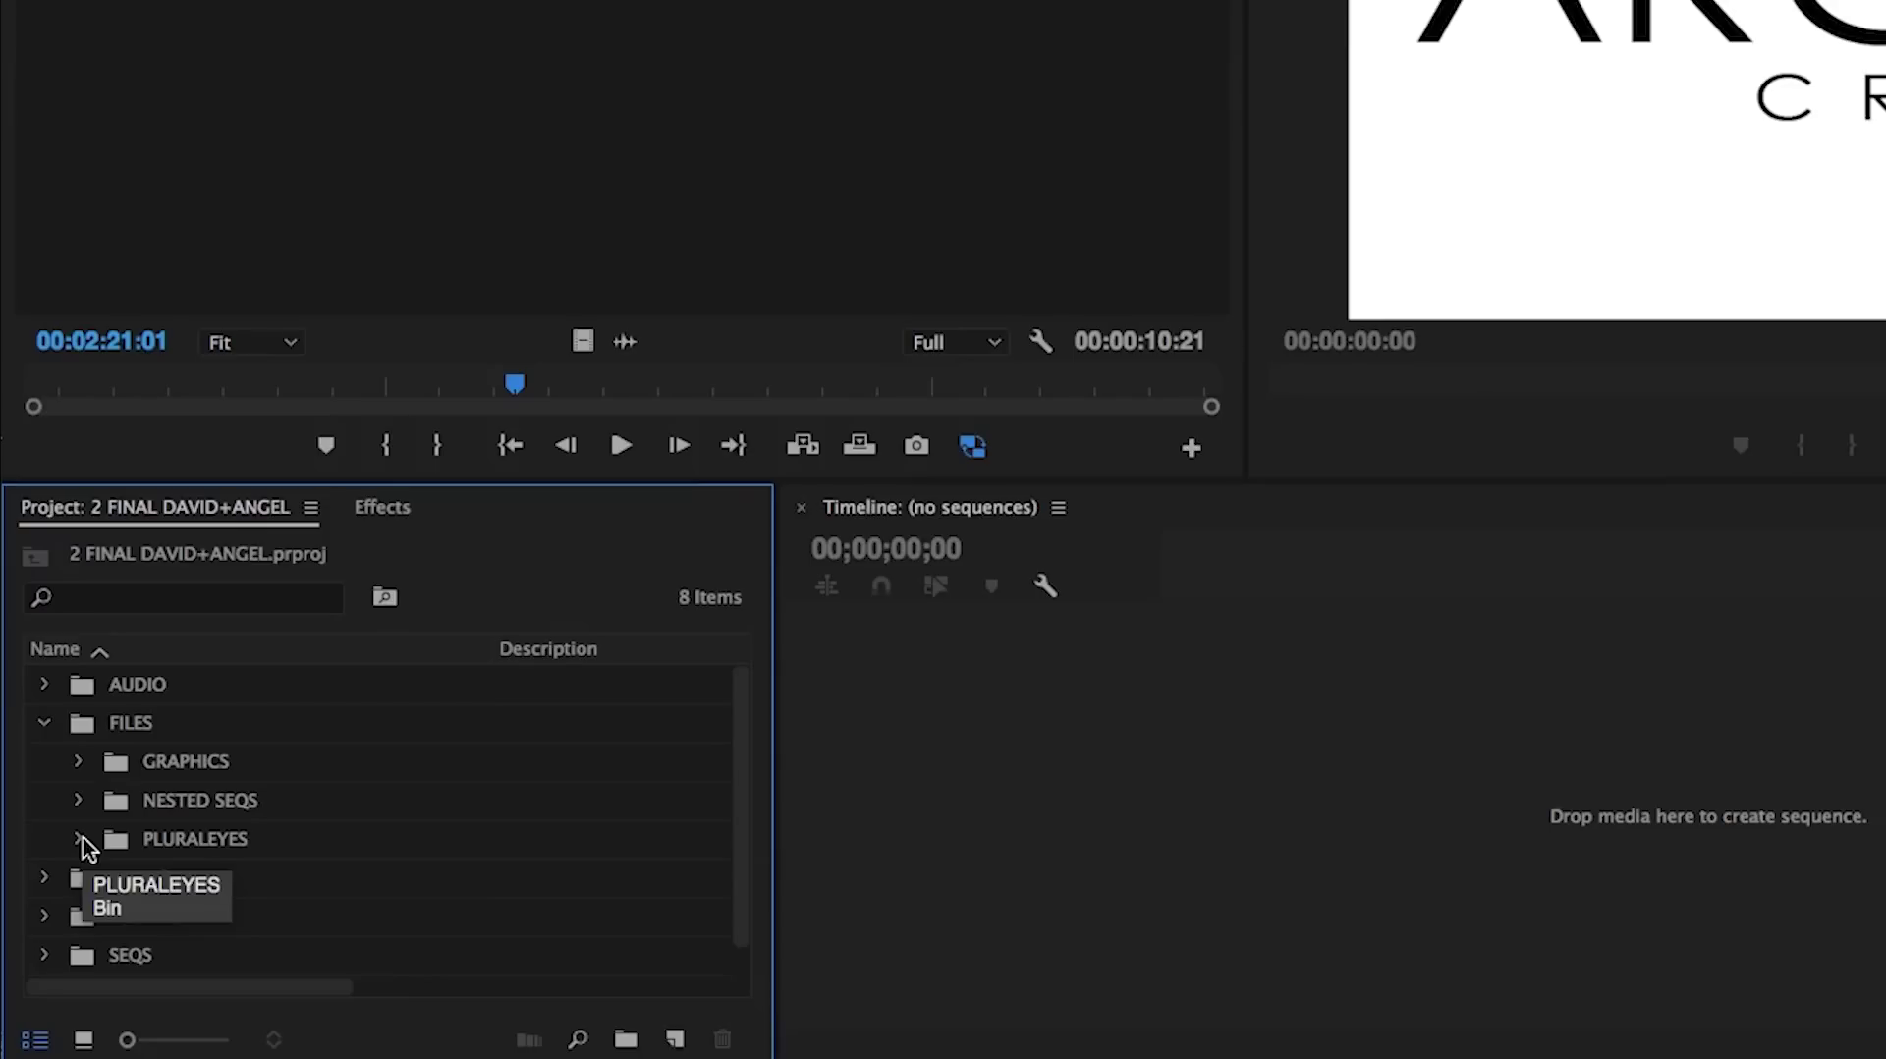
Step: Collapse FILES, expand SEQS and DRAFTS, and open 2 DAVID+ANGEL HIGHLIGHT in the timeline
{"action": "left_click", "coordinate": [43, 727]}
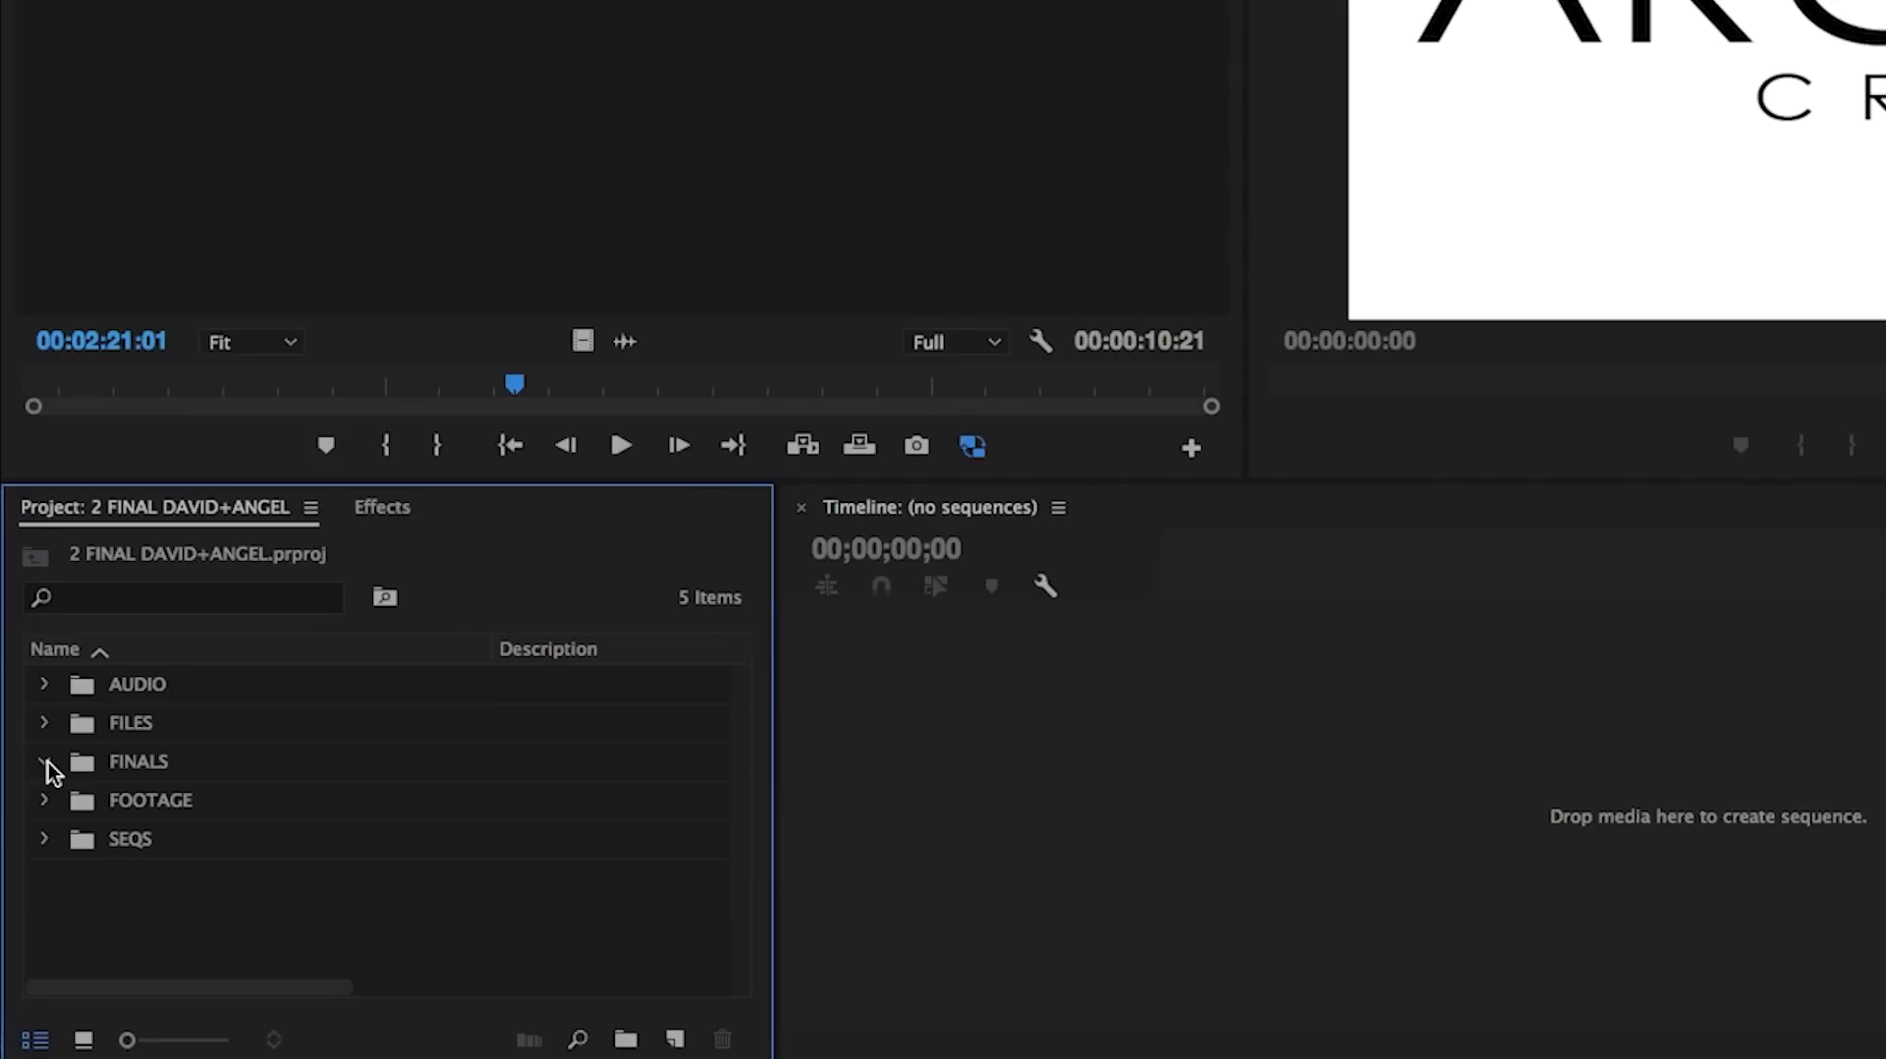
{"action": "left_click", "coordinate": [44, 838]}
{"action": "left_click", "coordinate": [79, 876]}
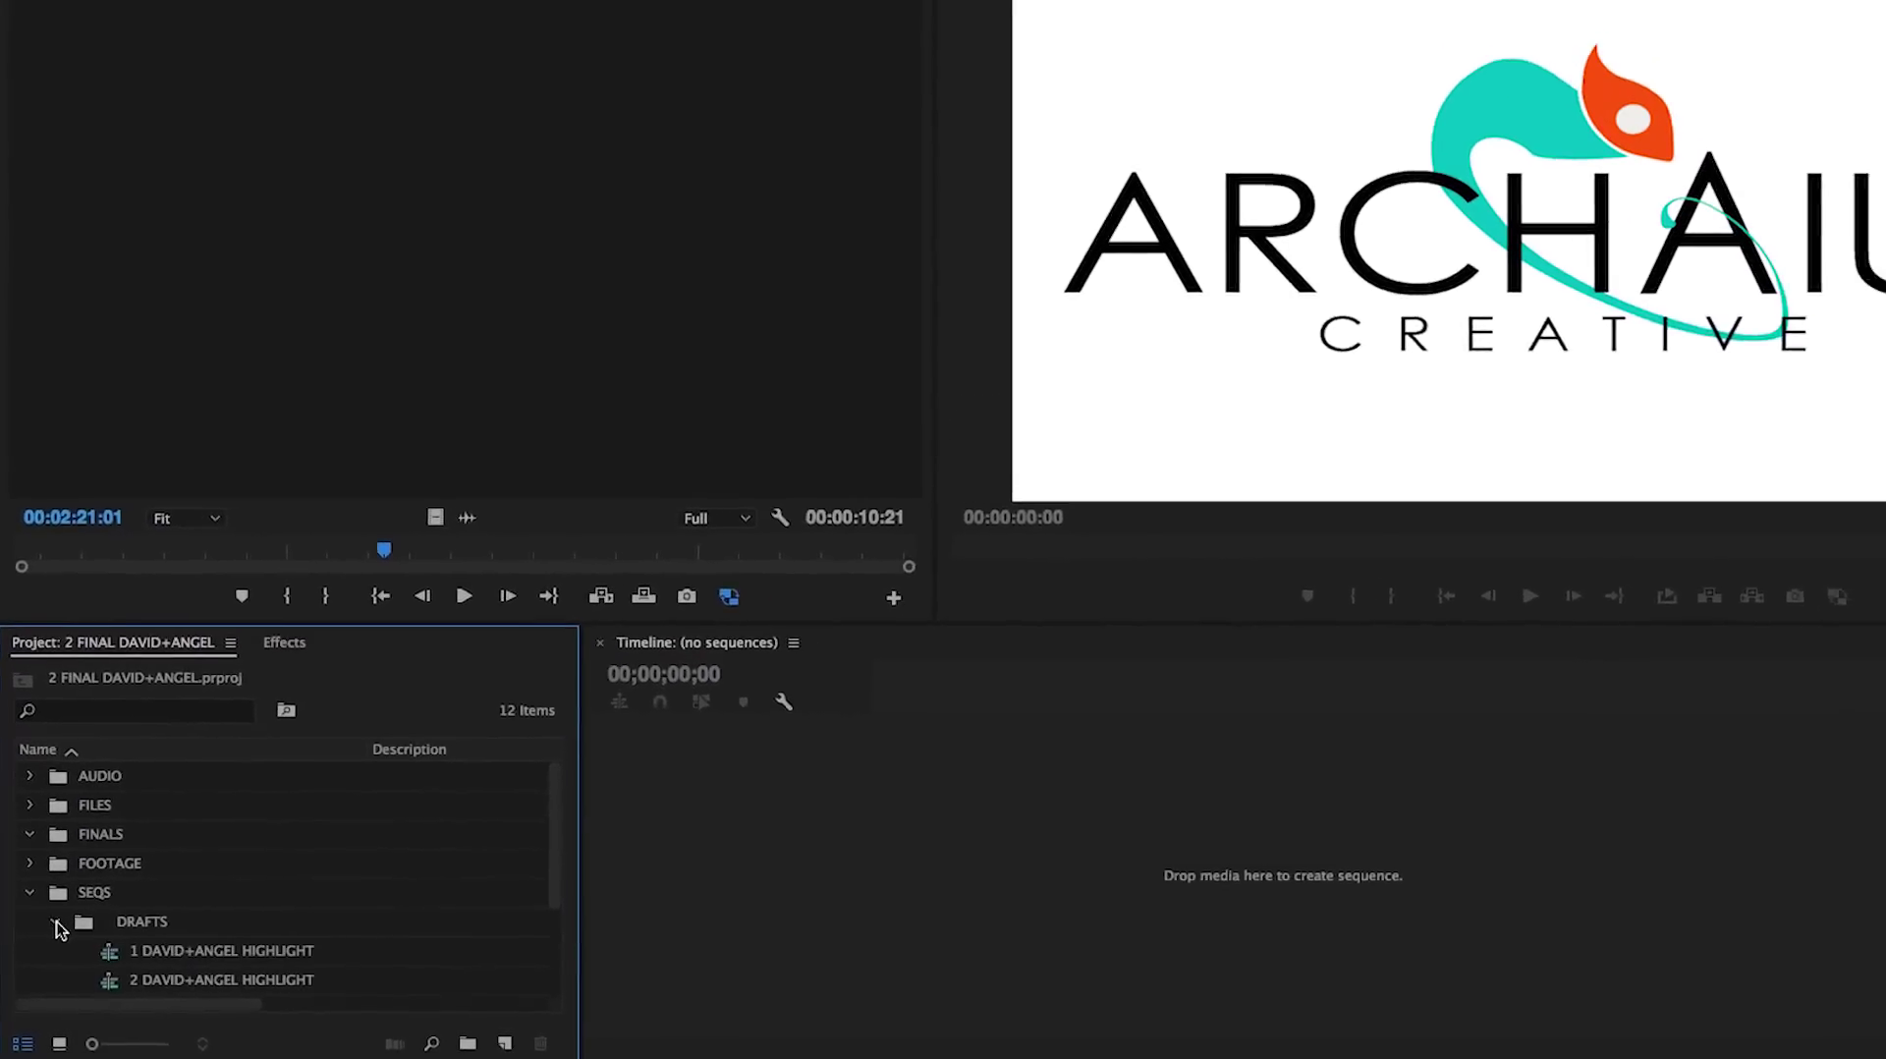
{"action": "double_click", "coordinate": [138, 979]}
Step: Rename the sequence to FINALS DAVID+ANGEL HIGHLIGHT
{"action": "left_click", "coordinate": [138, 979]}
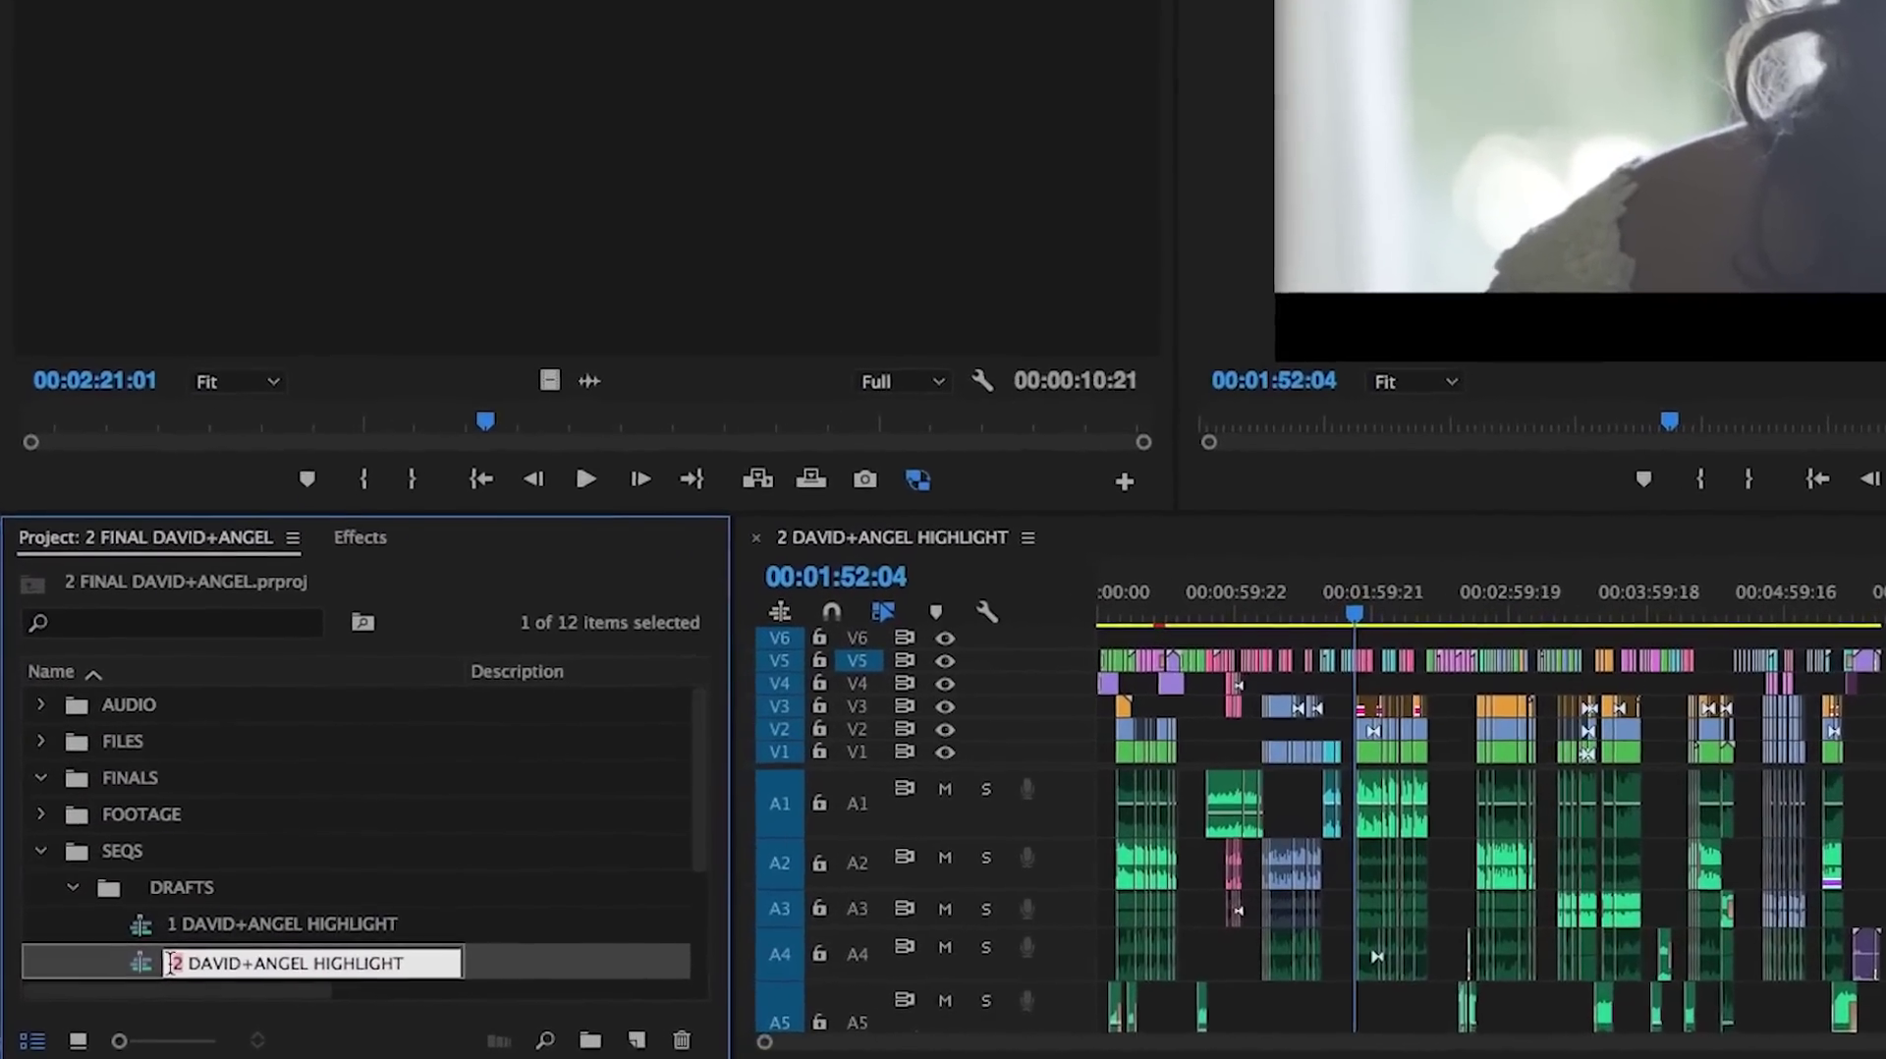
{"action": "left_click", "coordinate": [121, 989]}
{"action": "type", "text": "F "}
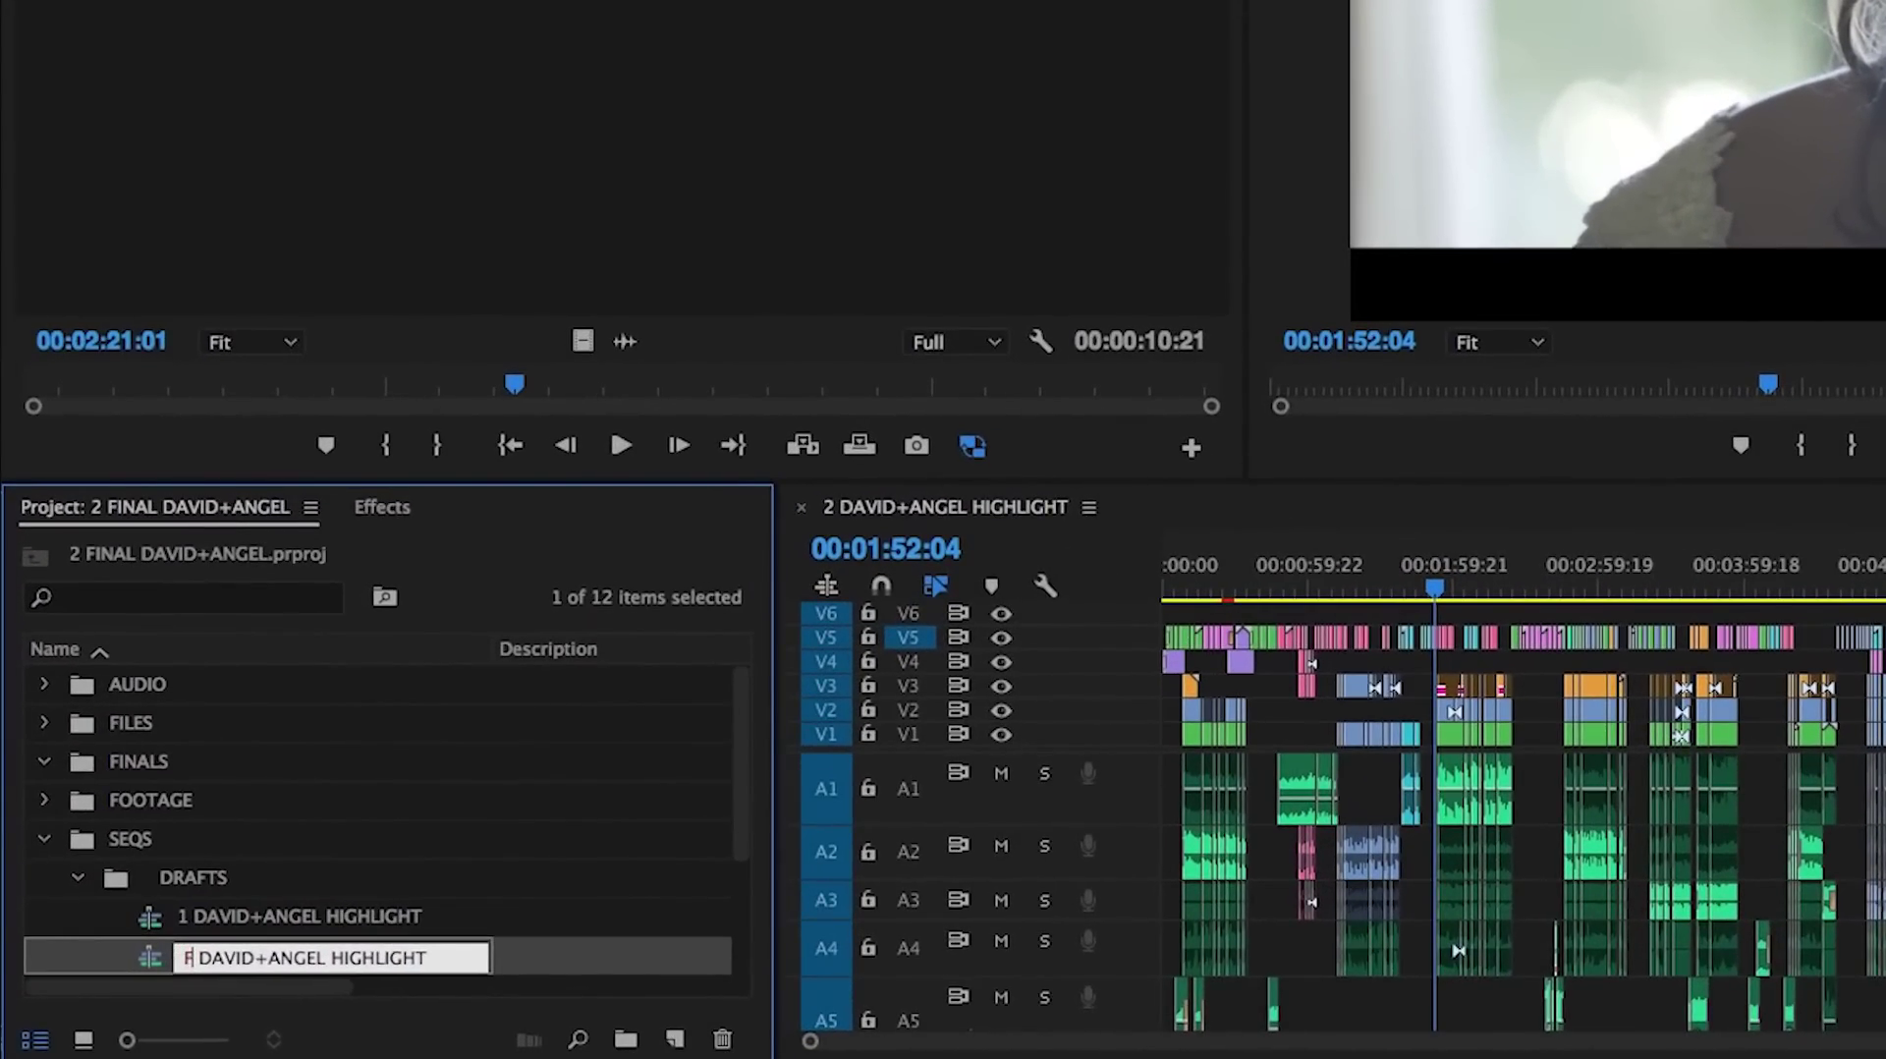
{"action": "type", "text": "INALS"}
{"action": "key", "text": "Tab"}
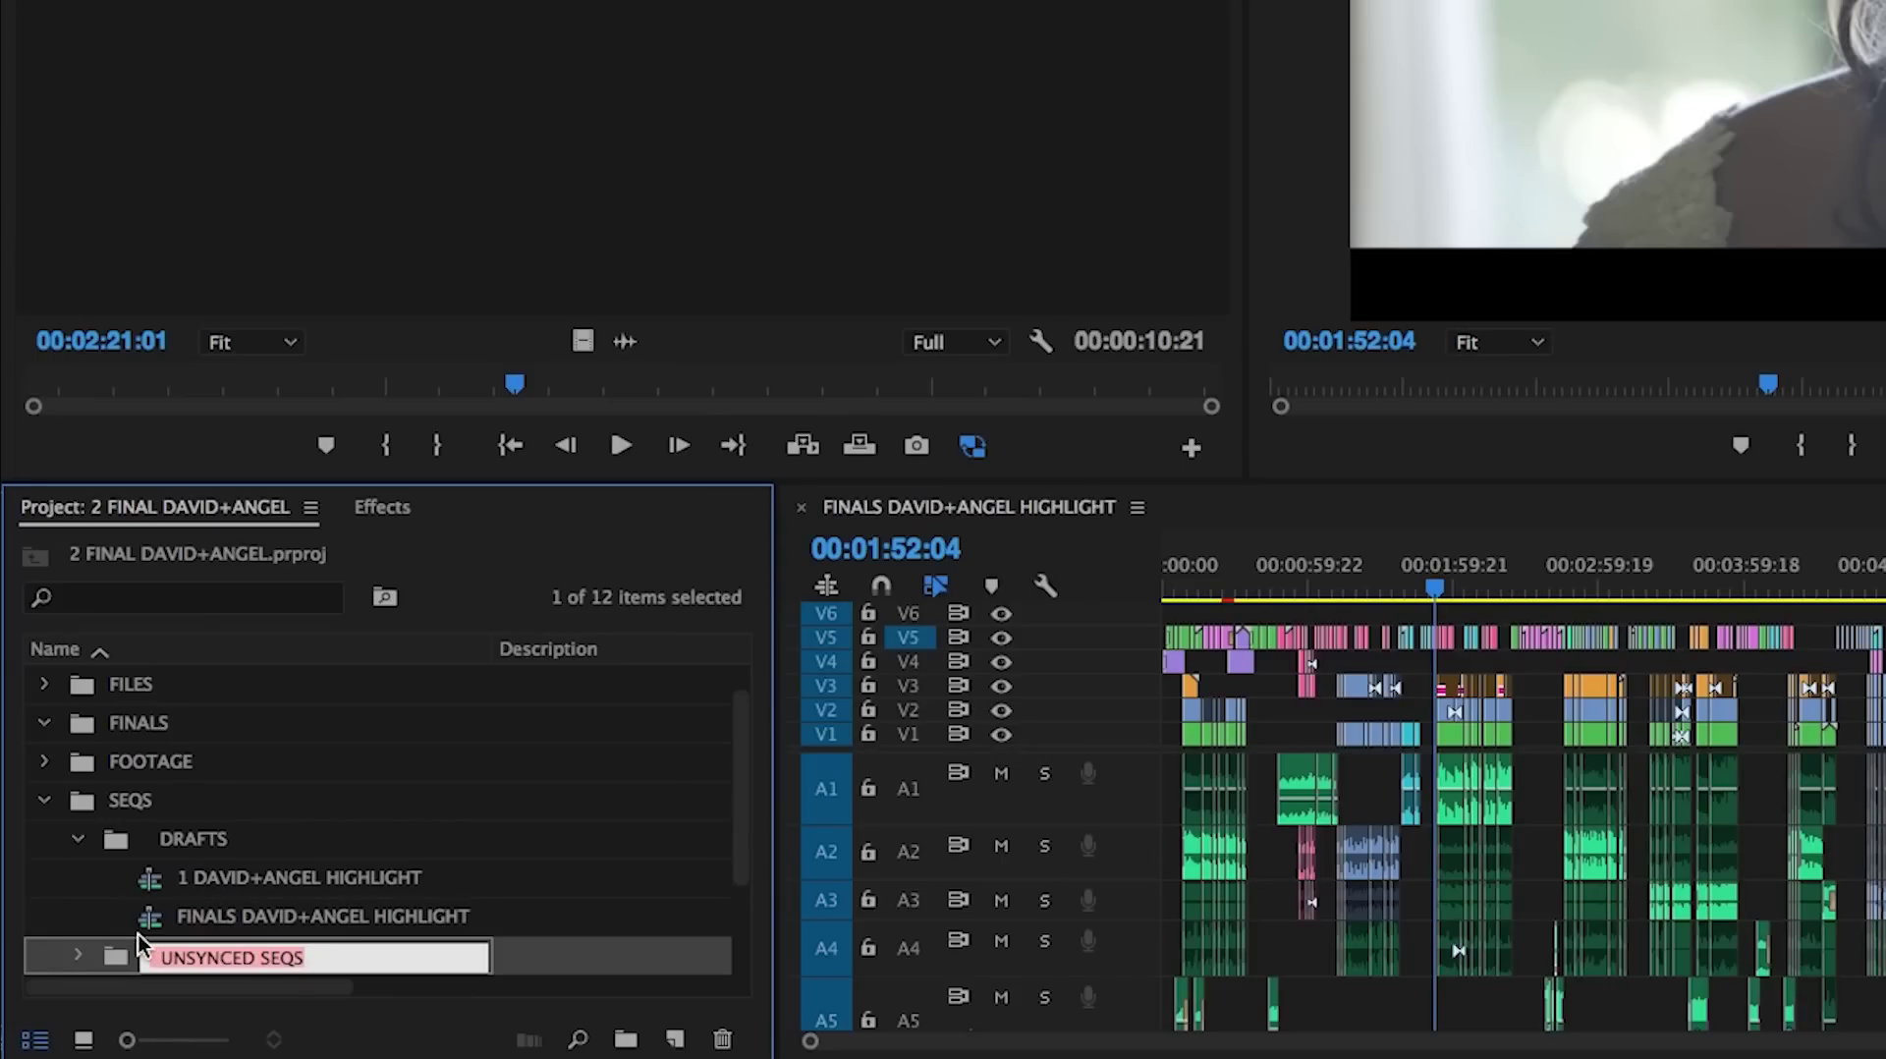
Step: Move FINALS DAVID+ANGEL HIGHLIGHT into the FINALS bin and collapse DRAFTS and SEQS
{"action": "left_click", "coordinate": [147, 924]}
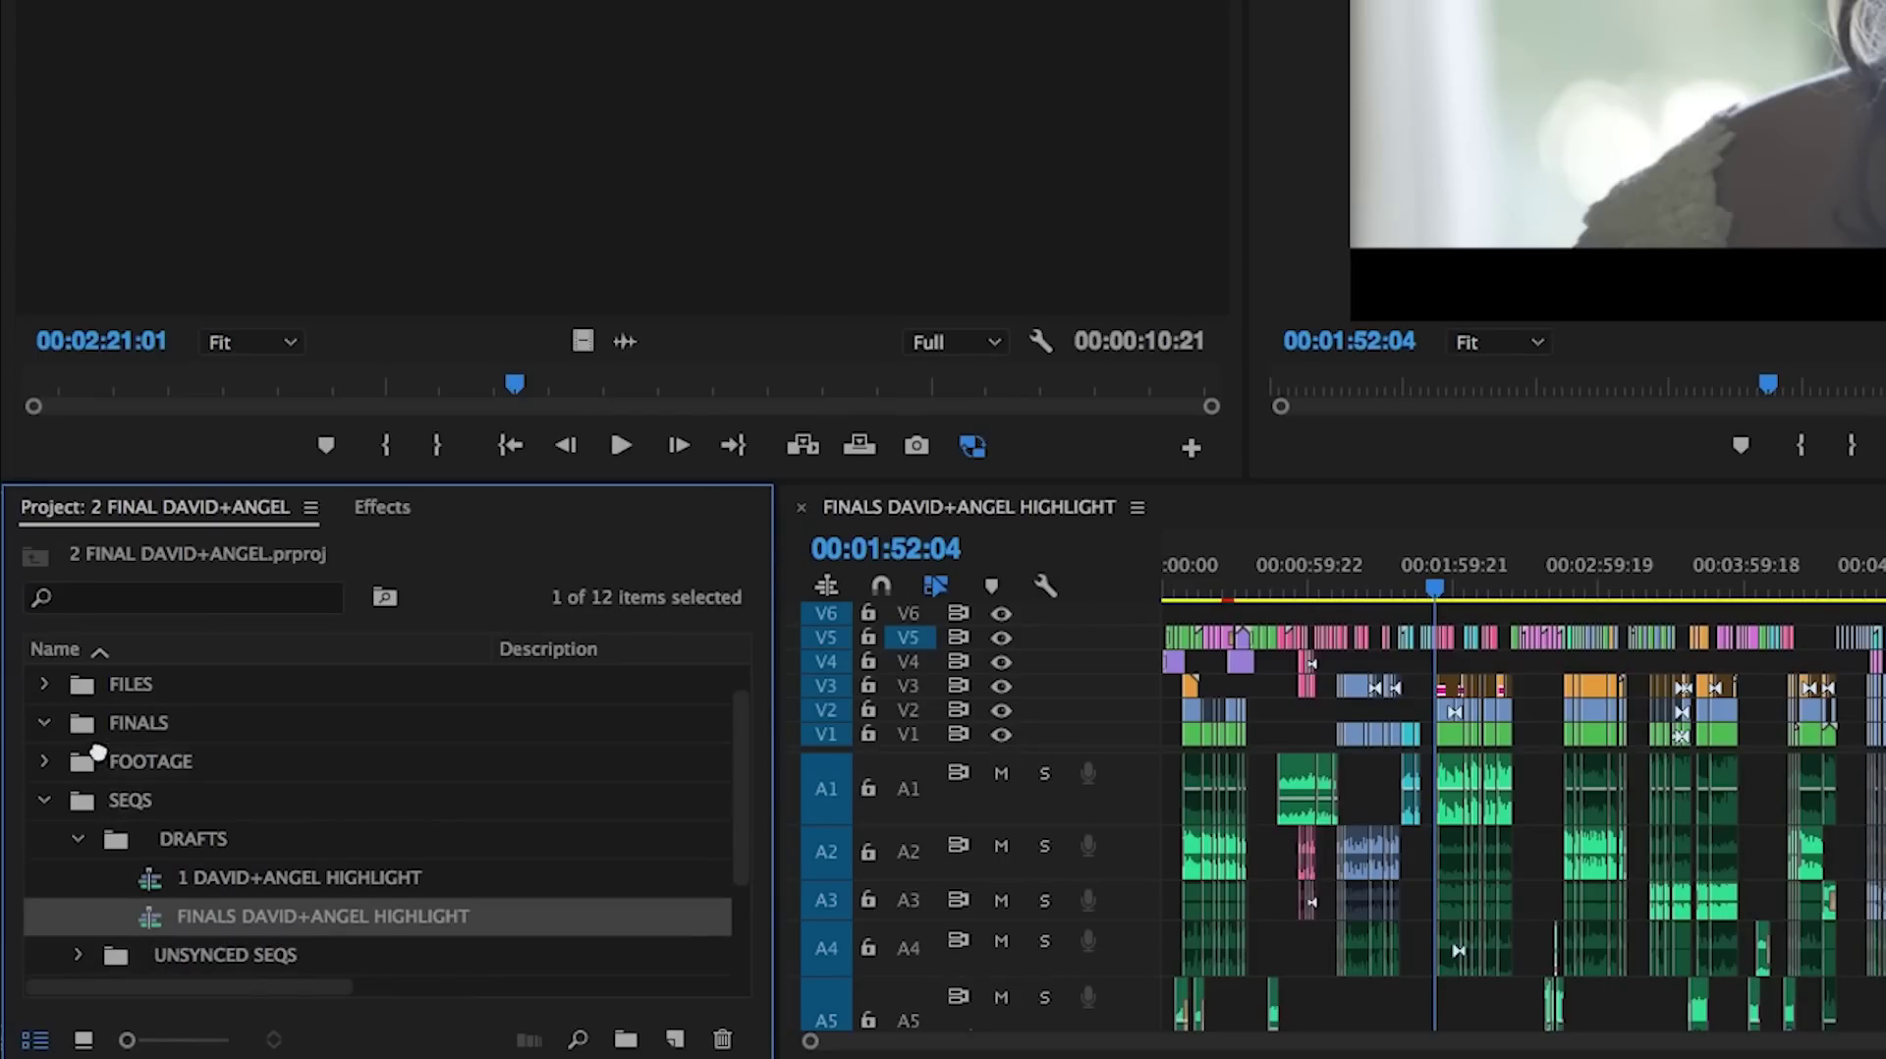
{"action": "left_click_drag", "start_coordinate": [98, 752], "coordinate": [84, 732]}
{"action": "left_click", "coordinate": [78, 877]}
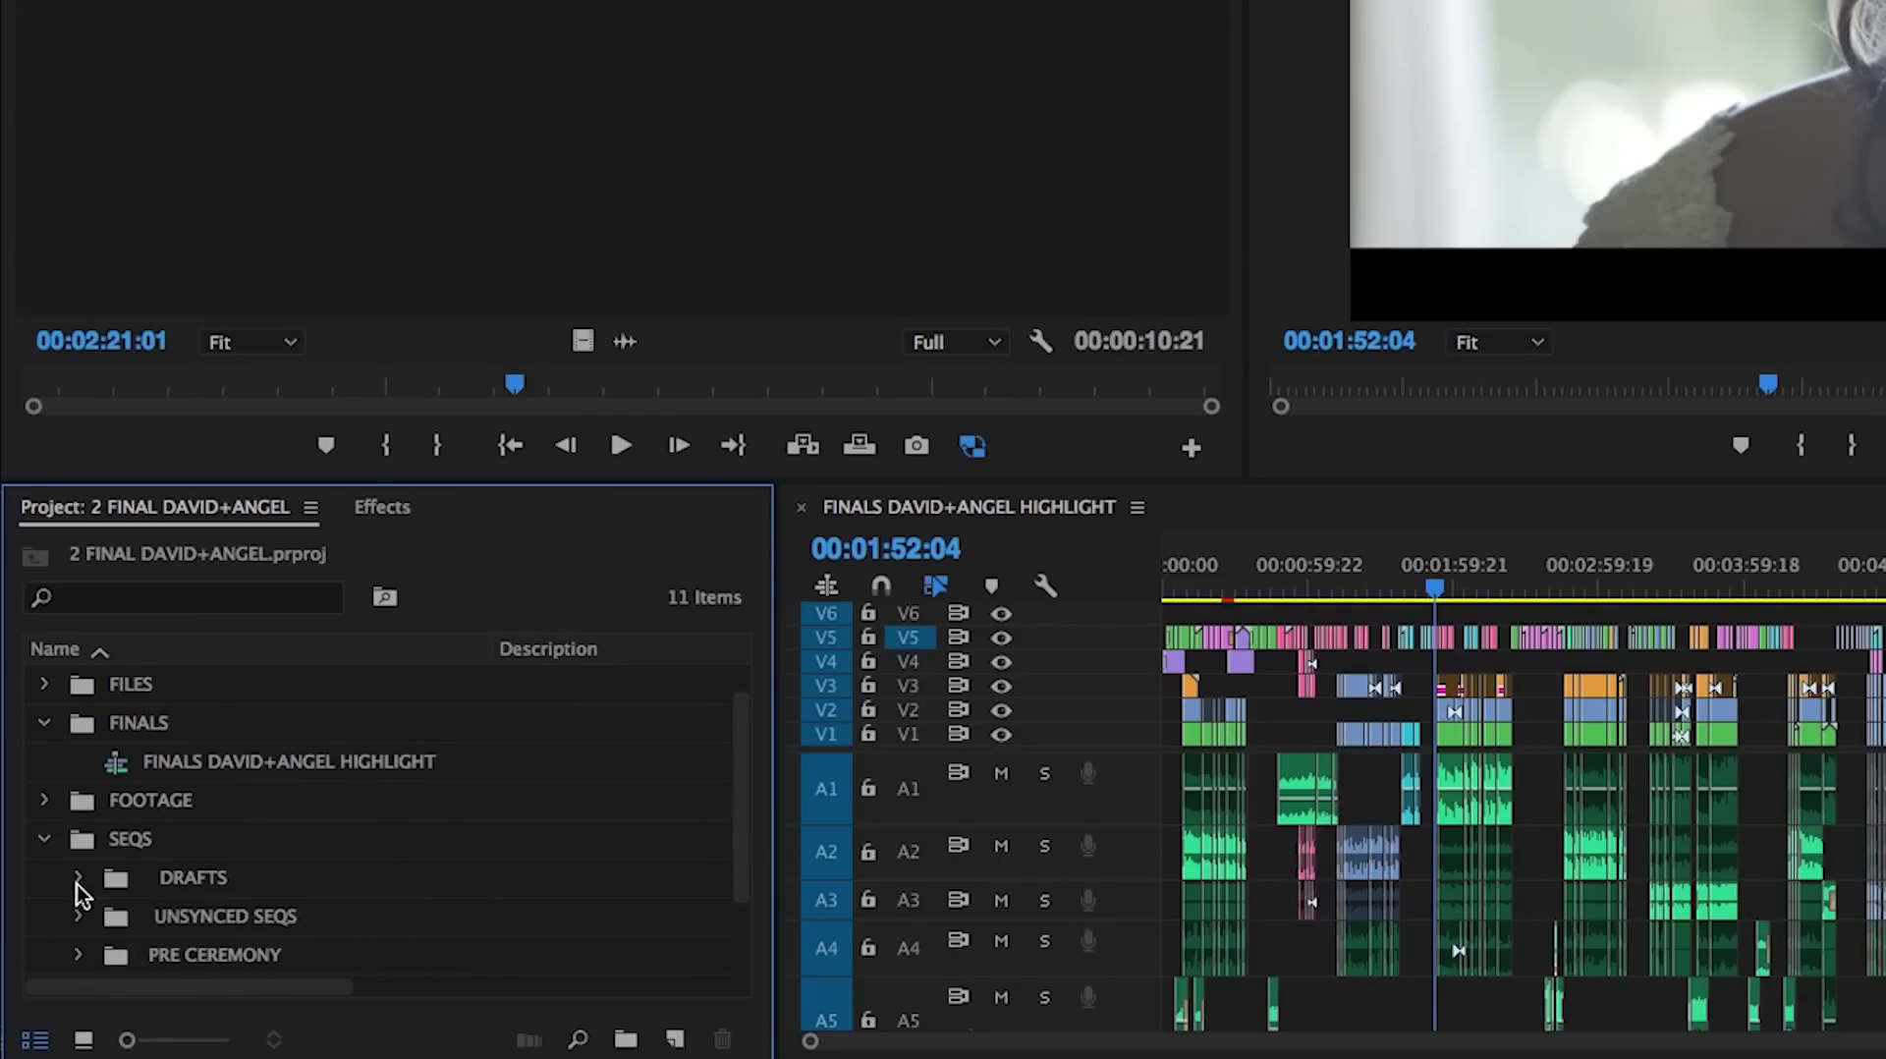
{"action": "left_click", "coordinate": [45, 842]}
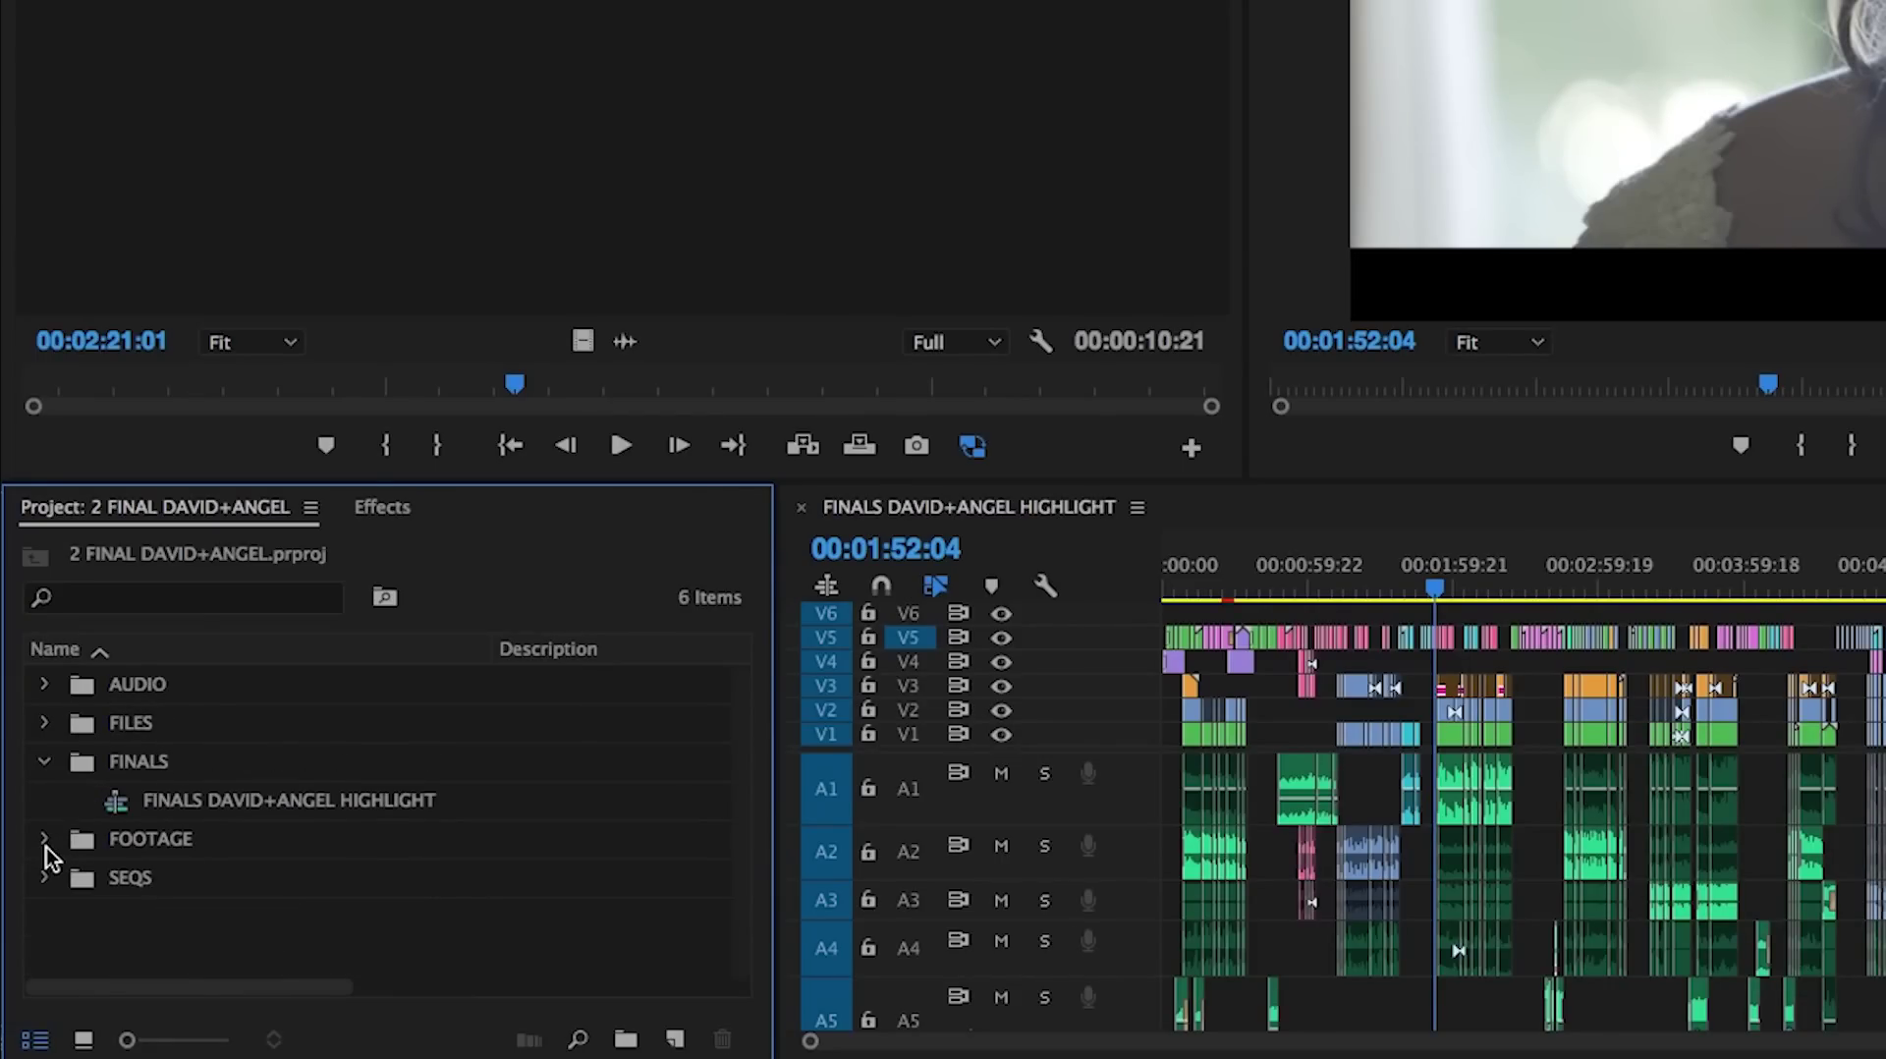
Step: Collapse FINALS, expand FOOTAGE, and browse the clips in its C1 sub-bin
{"action": "left_click", "coordinate": [45, 764]}
{"action": "left_click", "coordinate": [45, 801]}
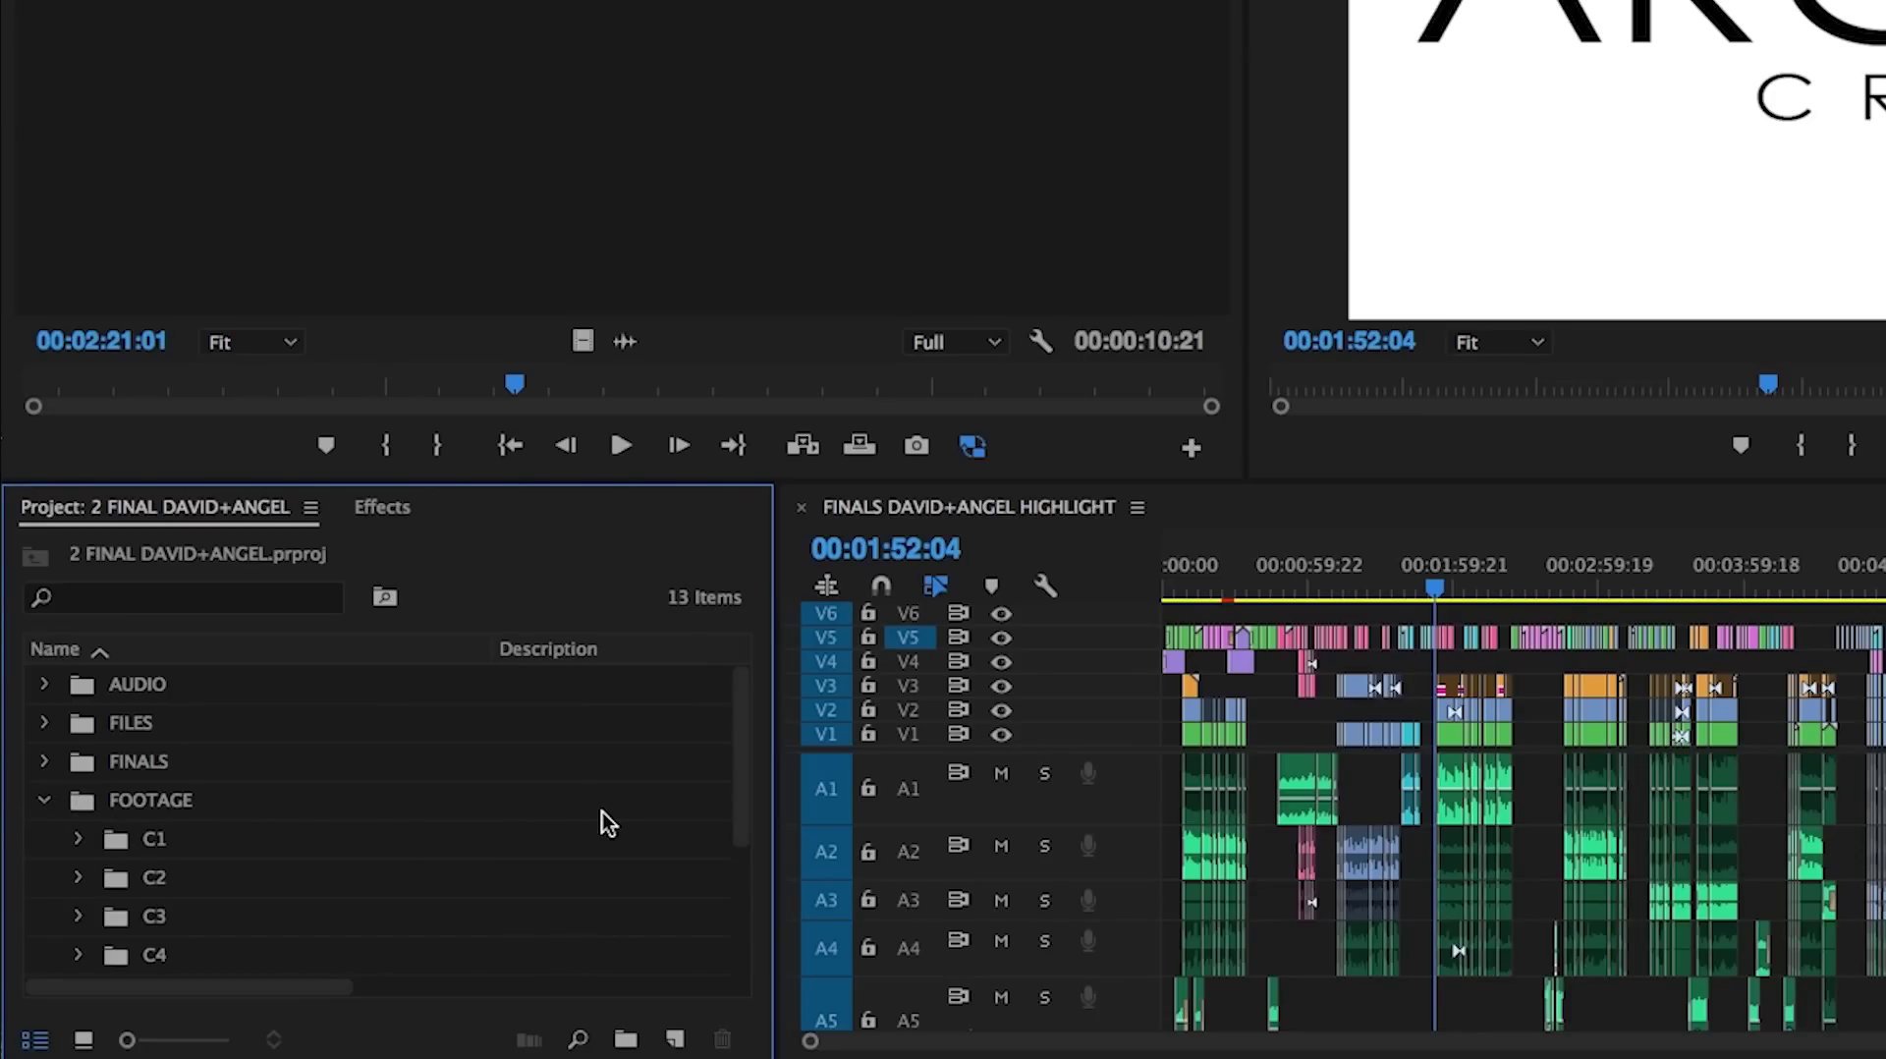
{"action": "scroll", "coordinate": [422, 823], "scroll_direction": "down", "scroll_amount": 5}
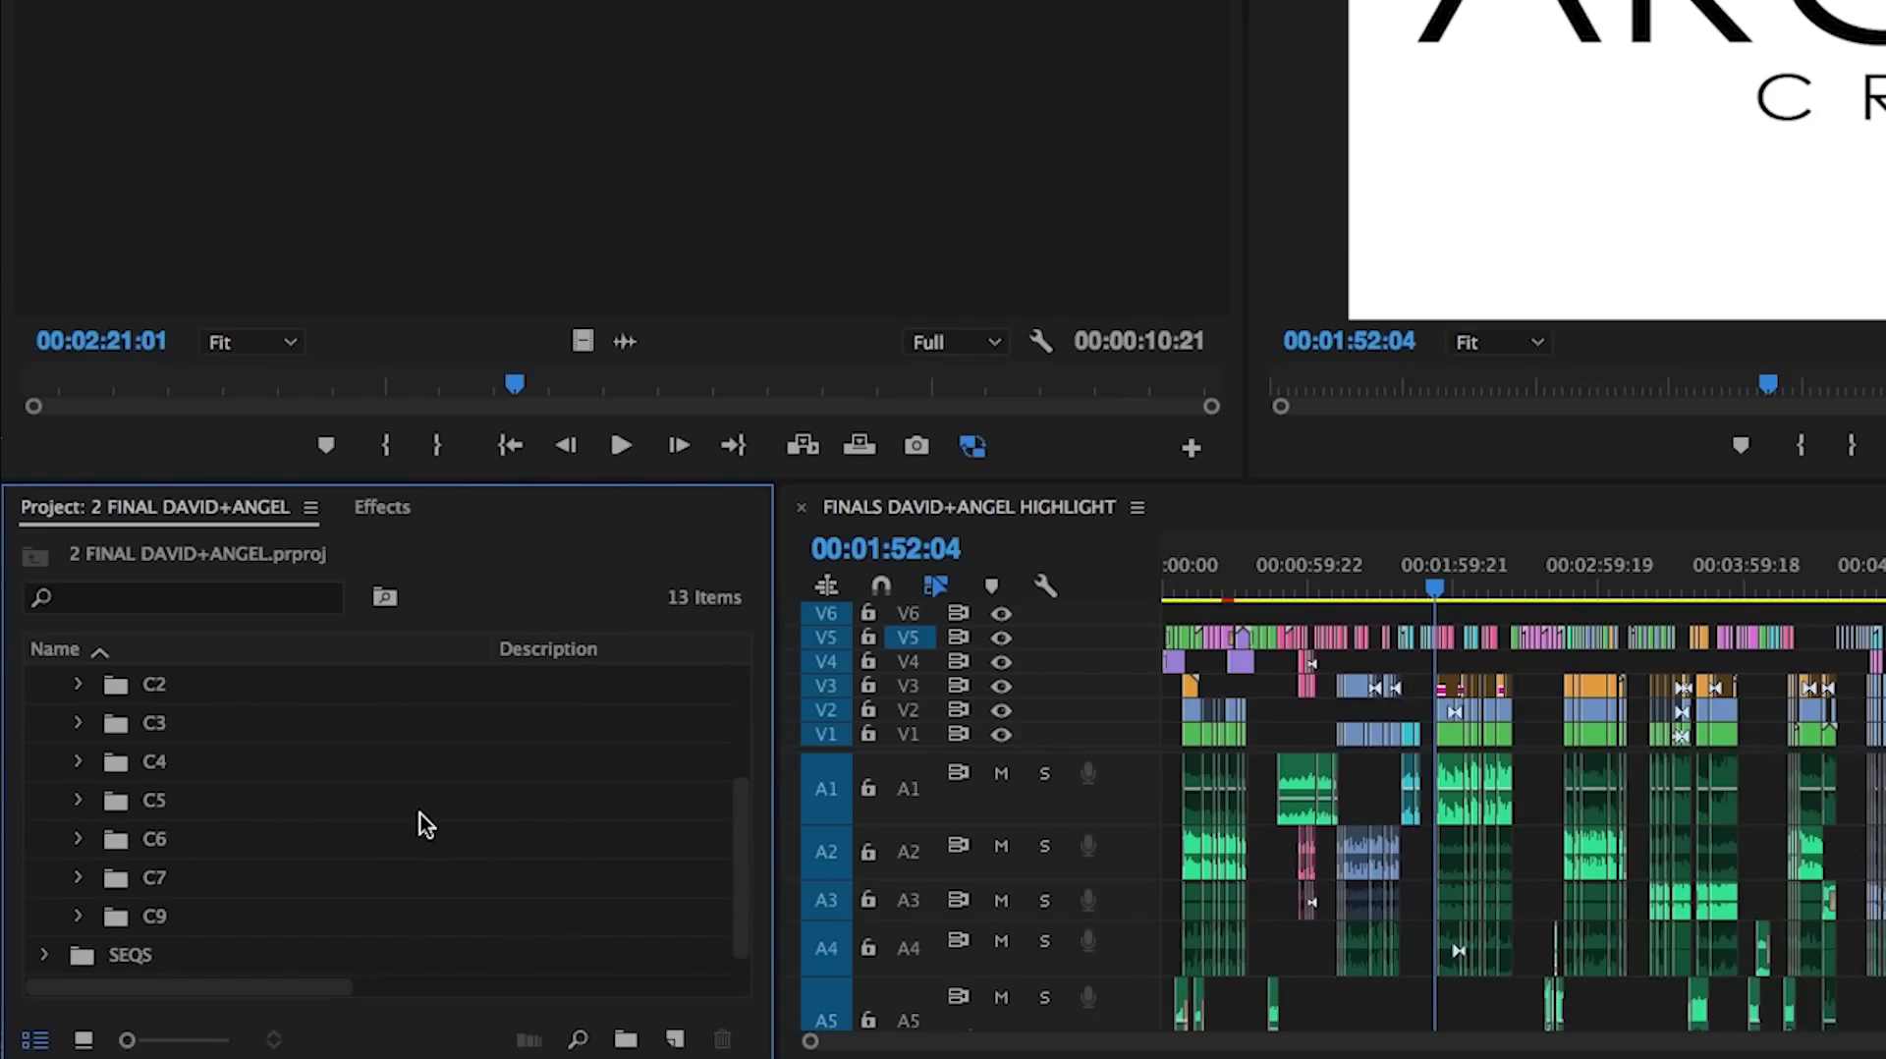
{"action": "scroll", "coordinate": [423, 823], "scroll_direction": "up", "scroll_amount": 5}
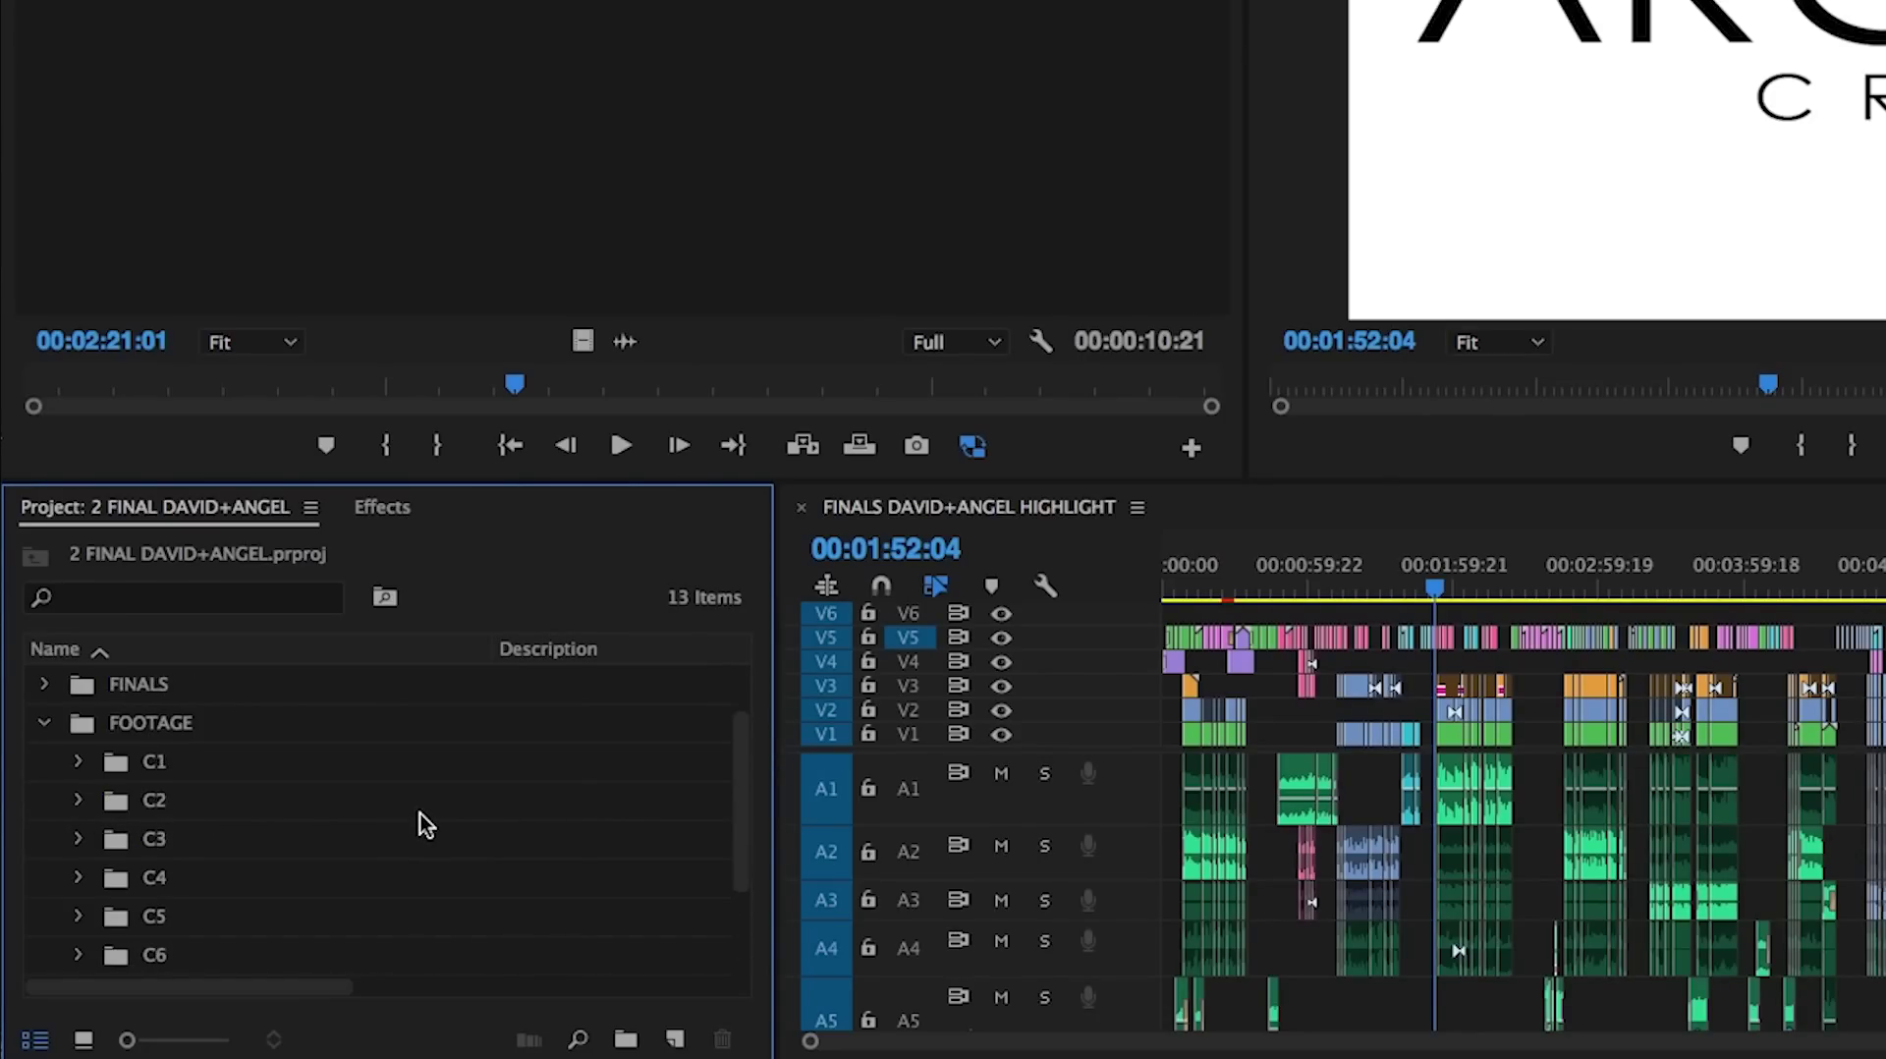
{"action": "left_click", "coordinate": [79, 763]}
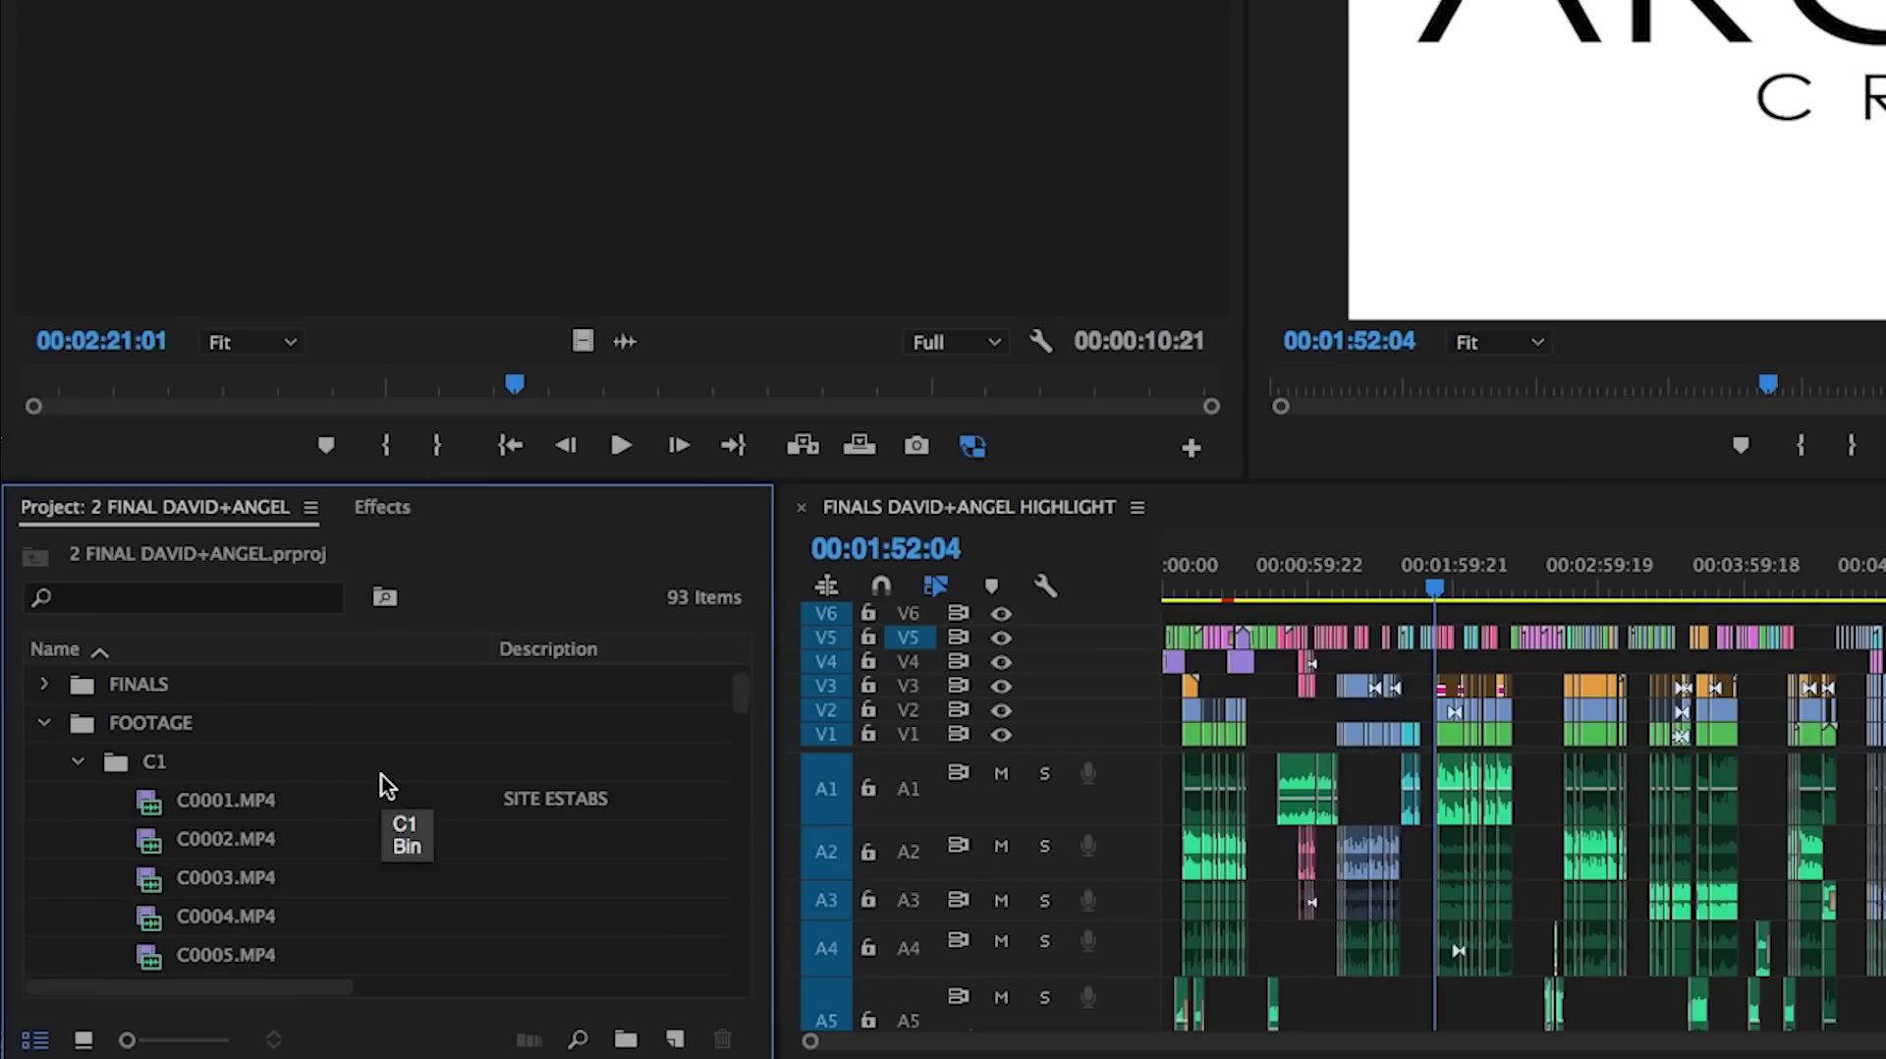
{"action": "scroll", "coordinate": [381, 775], "scroll_direction": "down", "scroll_amount": 2}
{"action": "scroll", "coordinate": [381, 775], "scroll_direction": "down", "scroll_amount": 4}
{"action": "scroll", "coordinate": [381, 775], "scroll_direction": "up", "scroll_amount": 4}
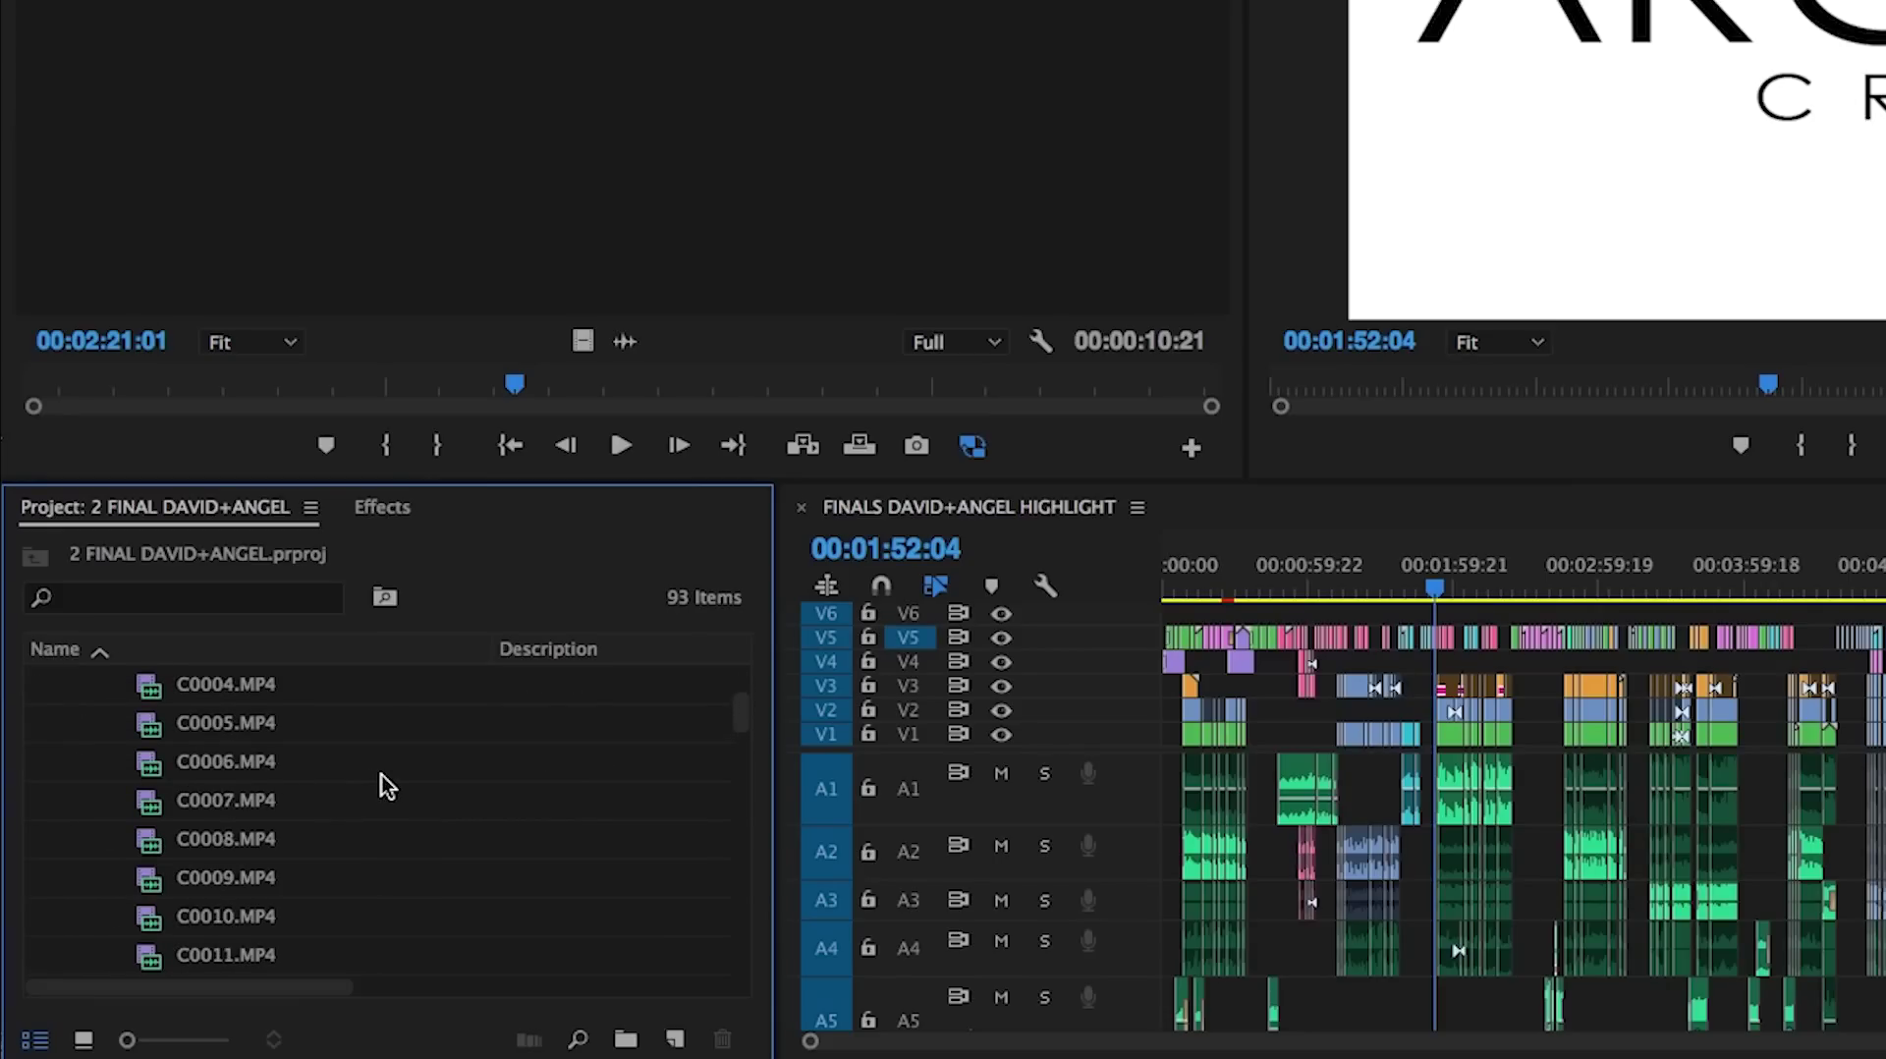
{"action": "scroll", "coordinate": [381, 775], "scroll_direction": "up", "scroll_amount": 2}
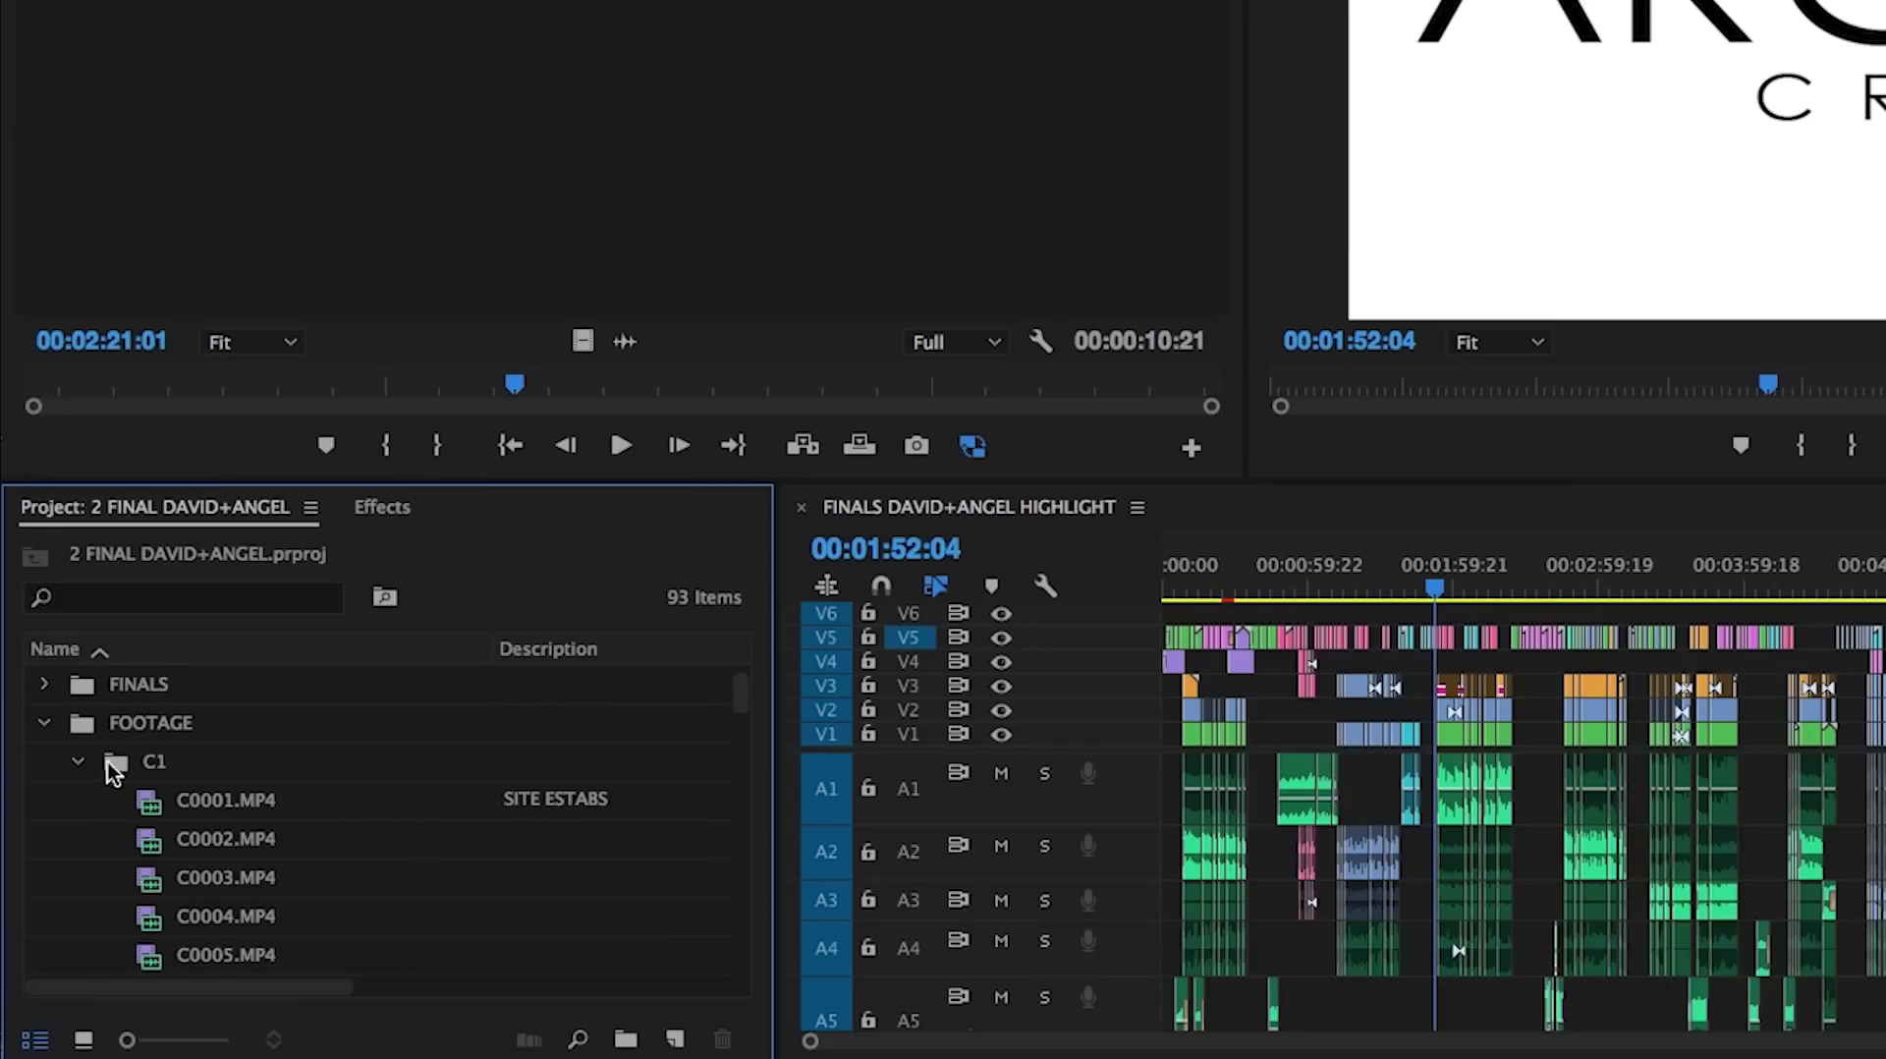
{"action": "left_click", "coordinate": [80, 765]}
Step: Scroll through the FOOTAGE sub-bins, collapsing and re-expanding FOOTAGE several times
{"action": "scroll", "coordinate": [423, 821], "scroll_direction": "down", "scroll_amount": 3}
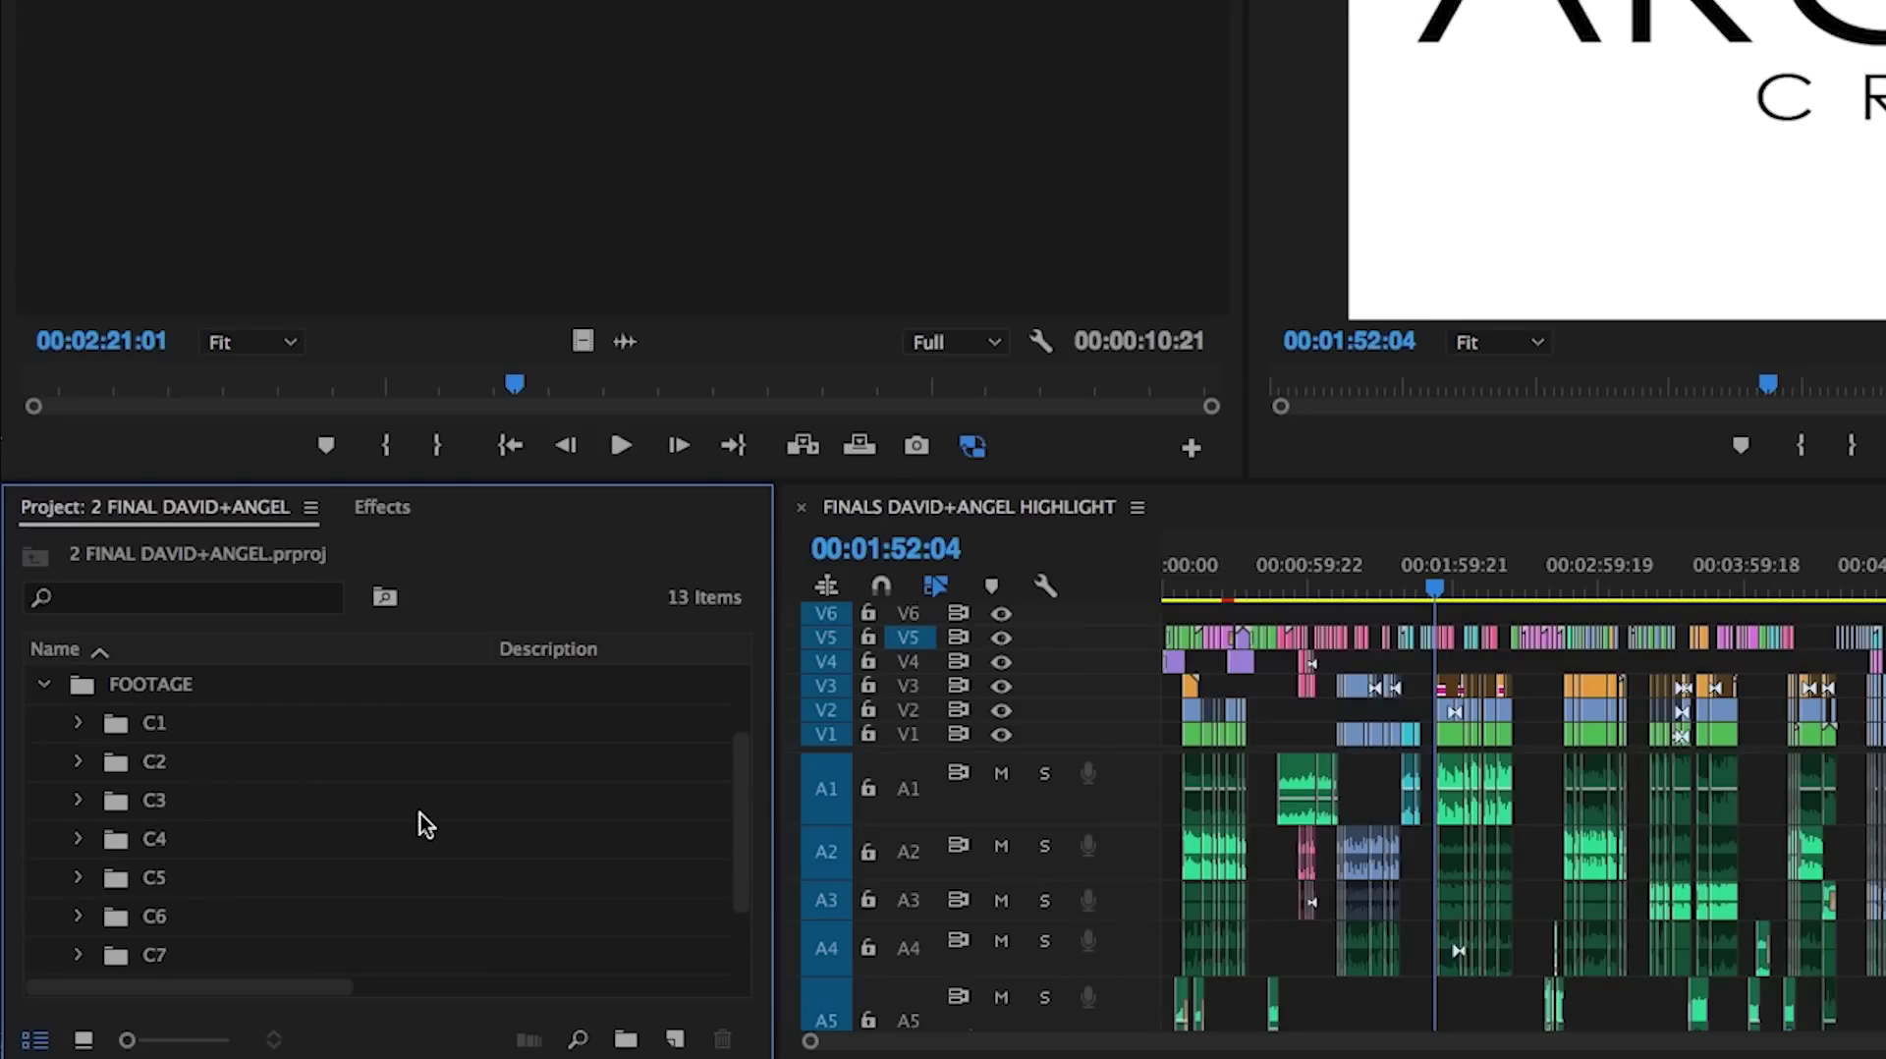
{"action": "scroll", "coordinate": [423, 821], "scroll_direction": "up", "scroll_amount": 4}
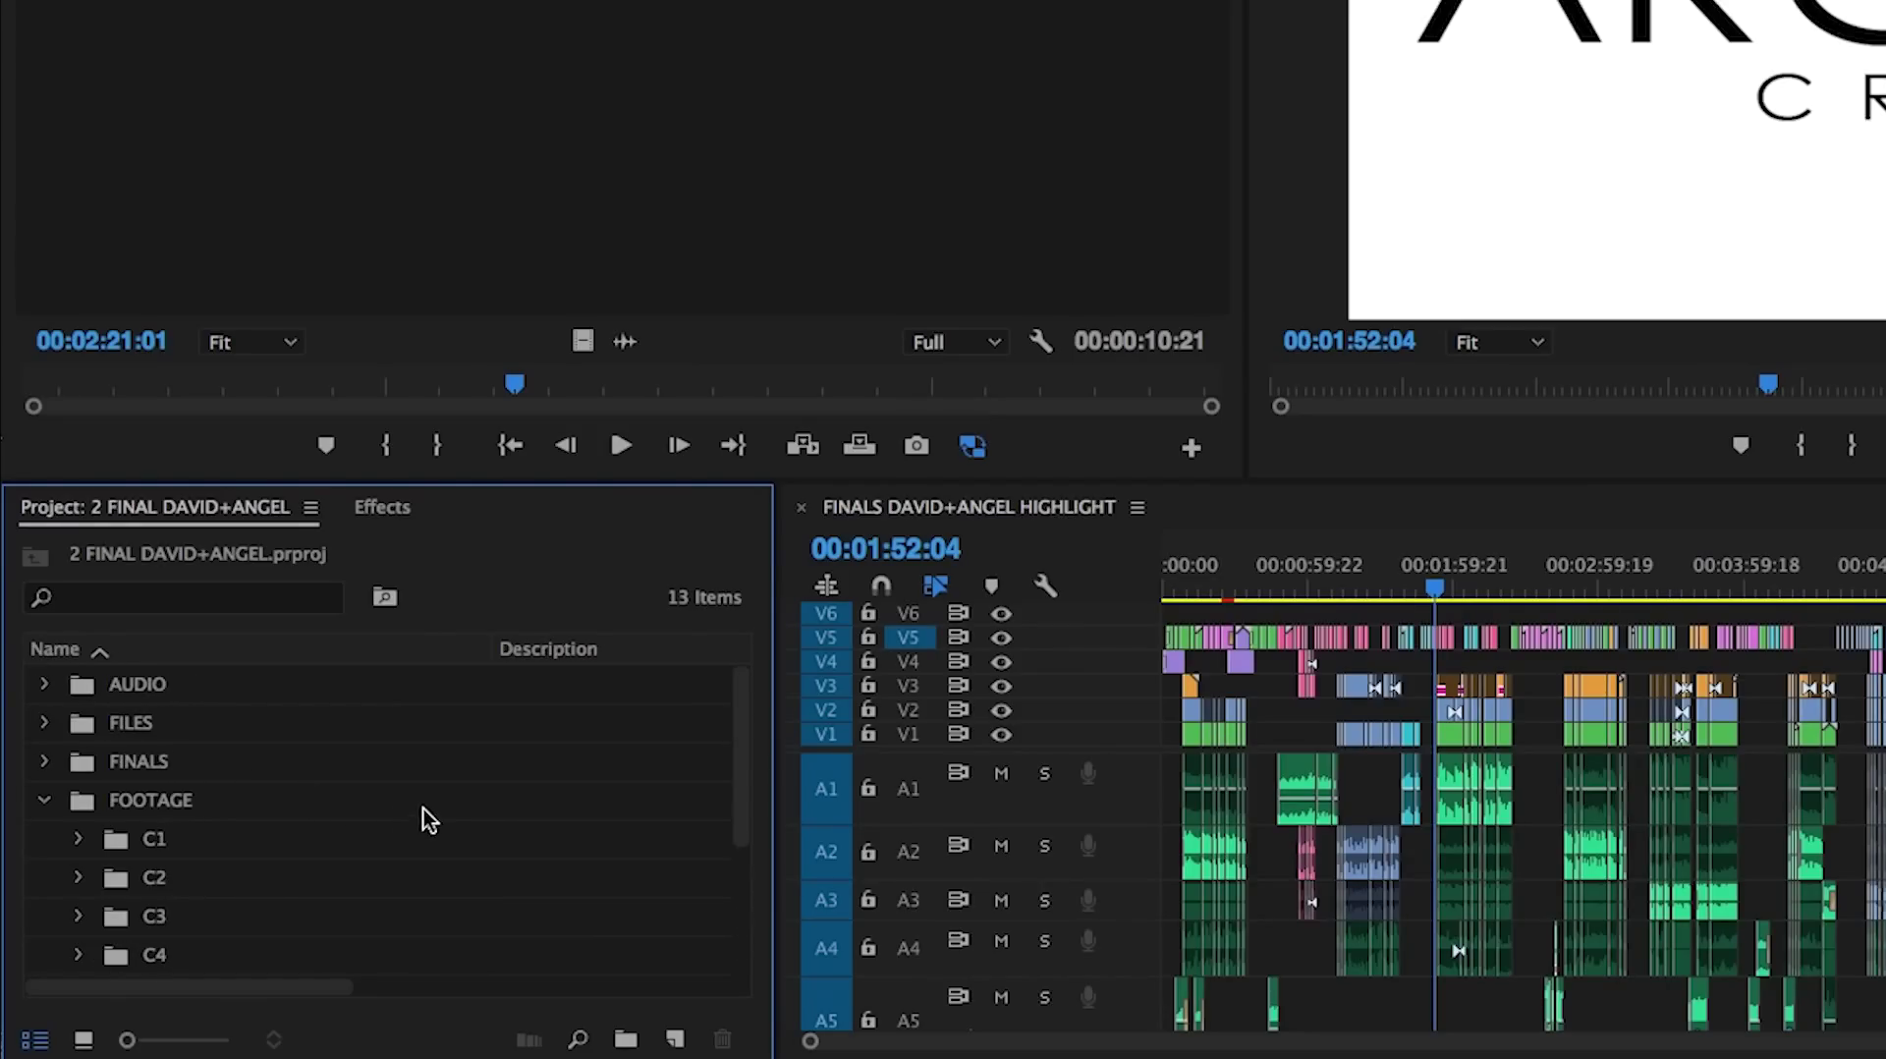
{"action": "left_click", "coordinate": [47, 805]}
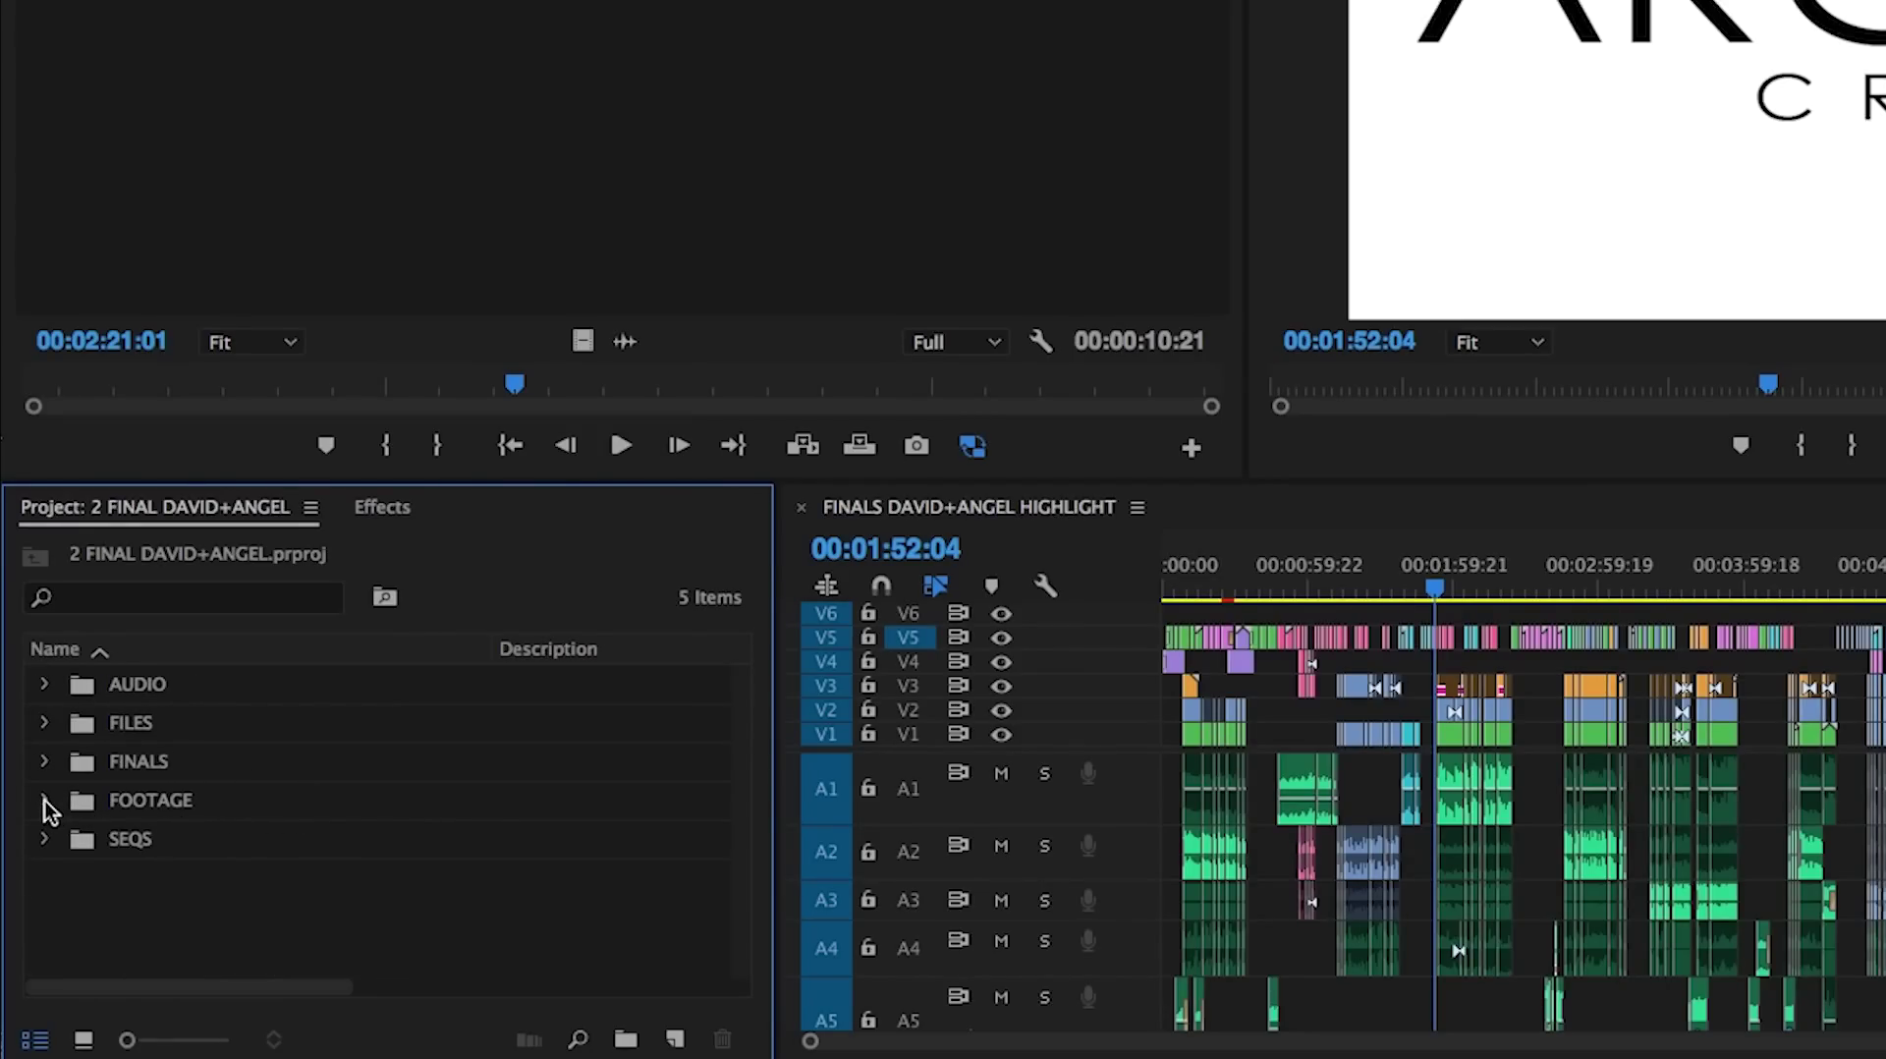
{"action": "left_click", "coordinate": [46, 804]}
{"action": "scroll", "coordinate": [42, 808], "scroll_direction": "down", "scroll_amount": 2}
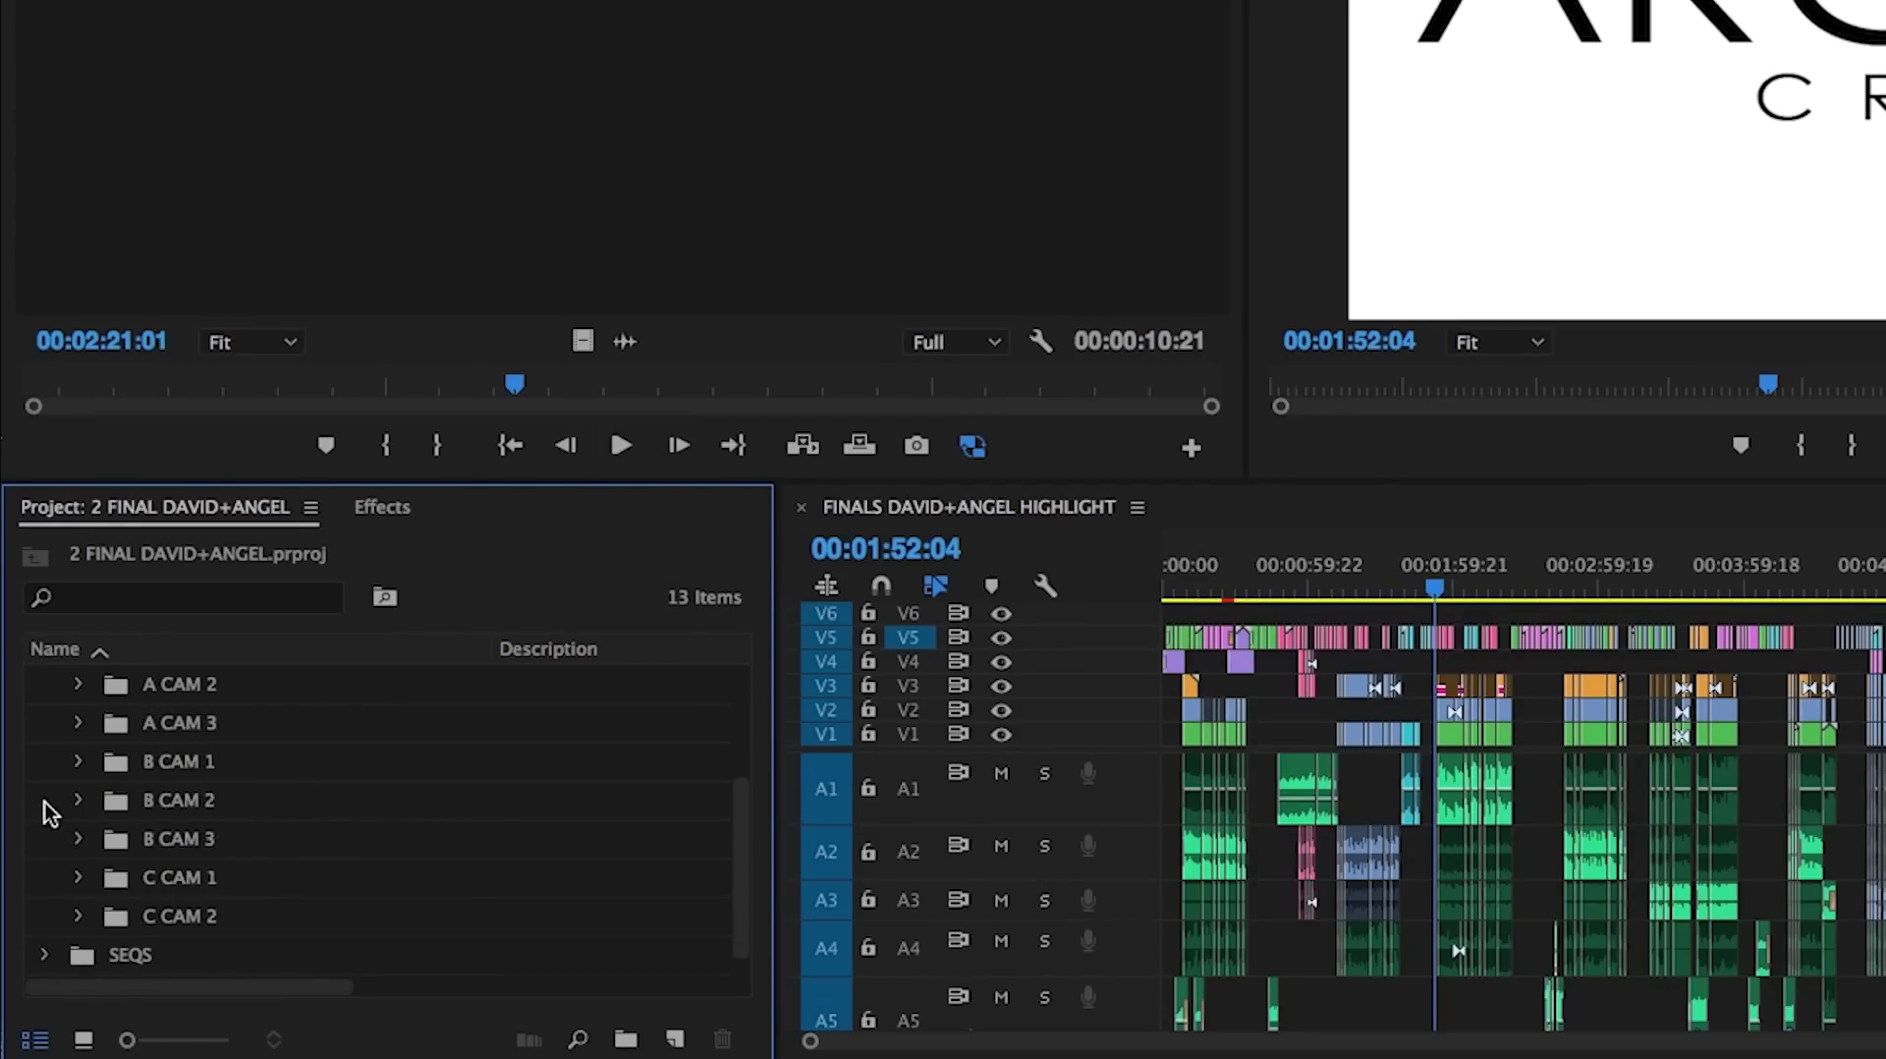
{"action": "scroll", "coordinate": [47, 810], "scroll_direction": "up", "scroll_amount": 1}
{"action": "scroll", "coordinate": [47, 810], "scroll_direction": "up", "scroll_amount": 1}
{"action": "left_click", "coordinate": [45, 801]}
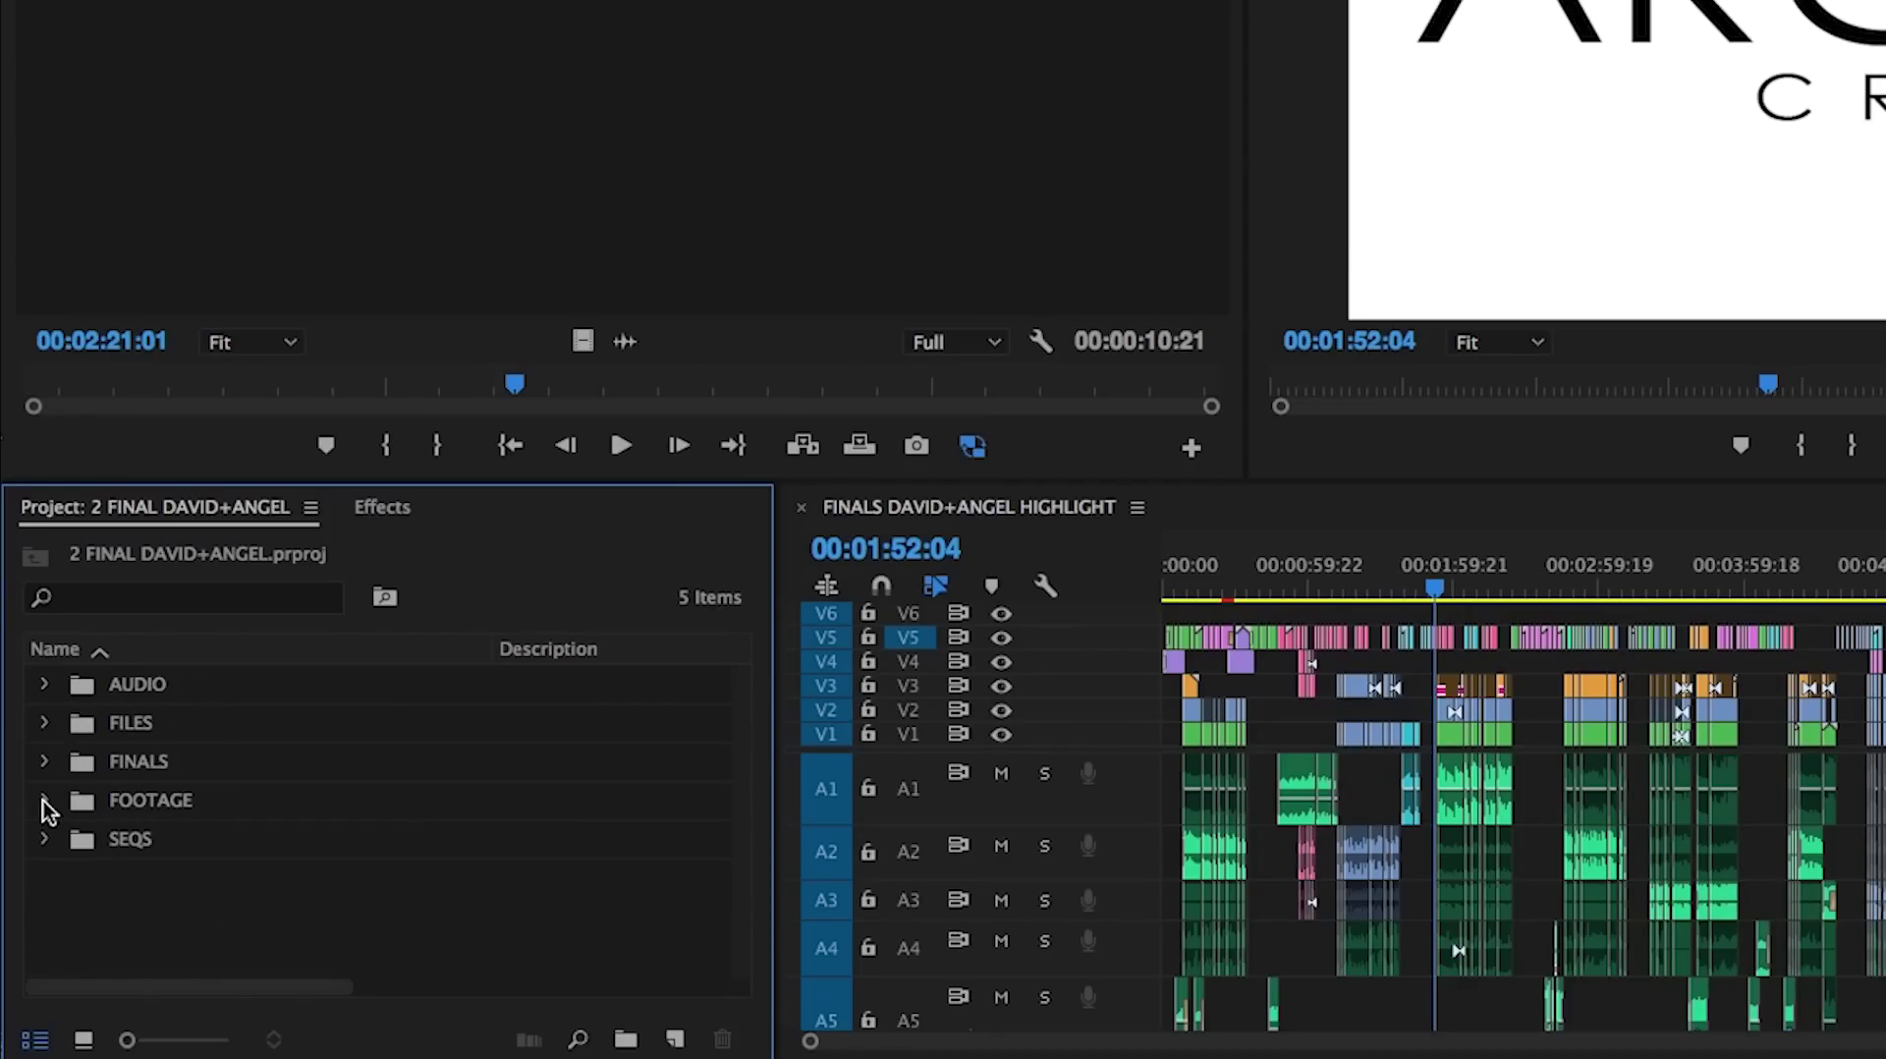
{"action": "left_click", "coordinate": [45, 803]}
{"action": "scroll", "coordinate": [411, 874], "scroll_direction": "down", "scroll_amount": 1}
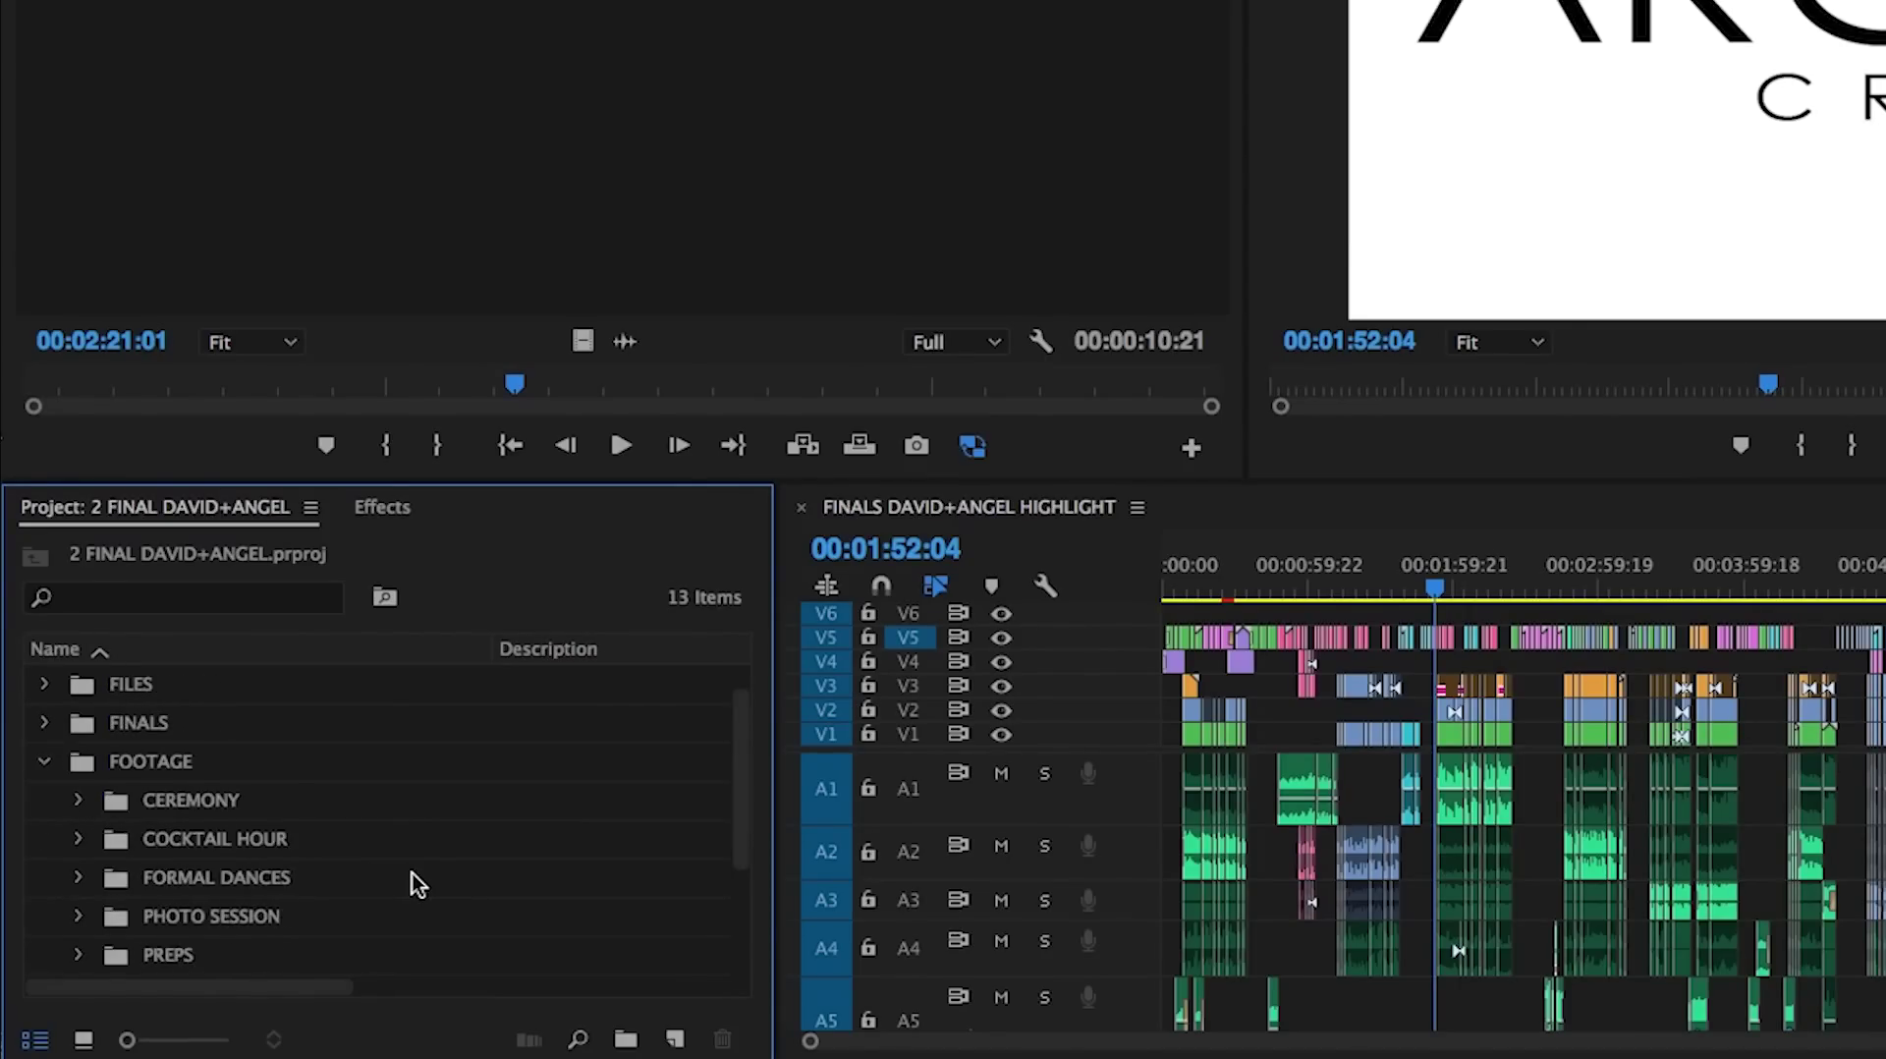
{"action": "scroll", "coordinate": [412, 874], "scroll_direction": "down", "scroll_amount": 4}
{"action": "scroll", "coordinate": [412, 874], "scroll_direction": "up", "scroll_amount": 5}
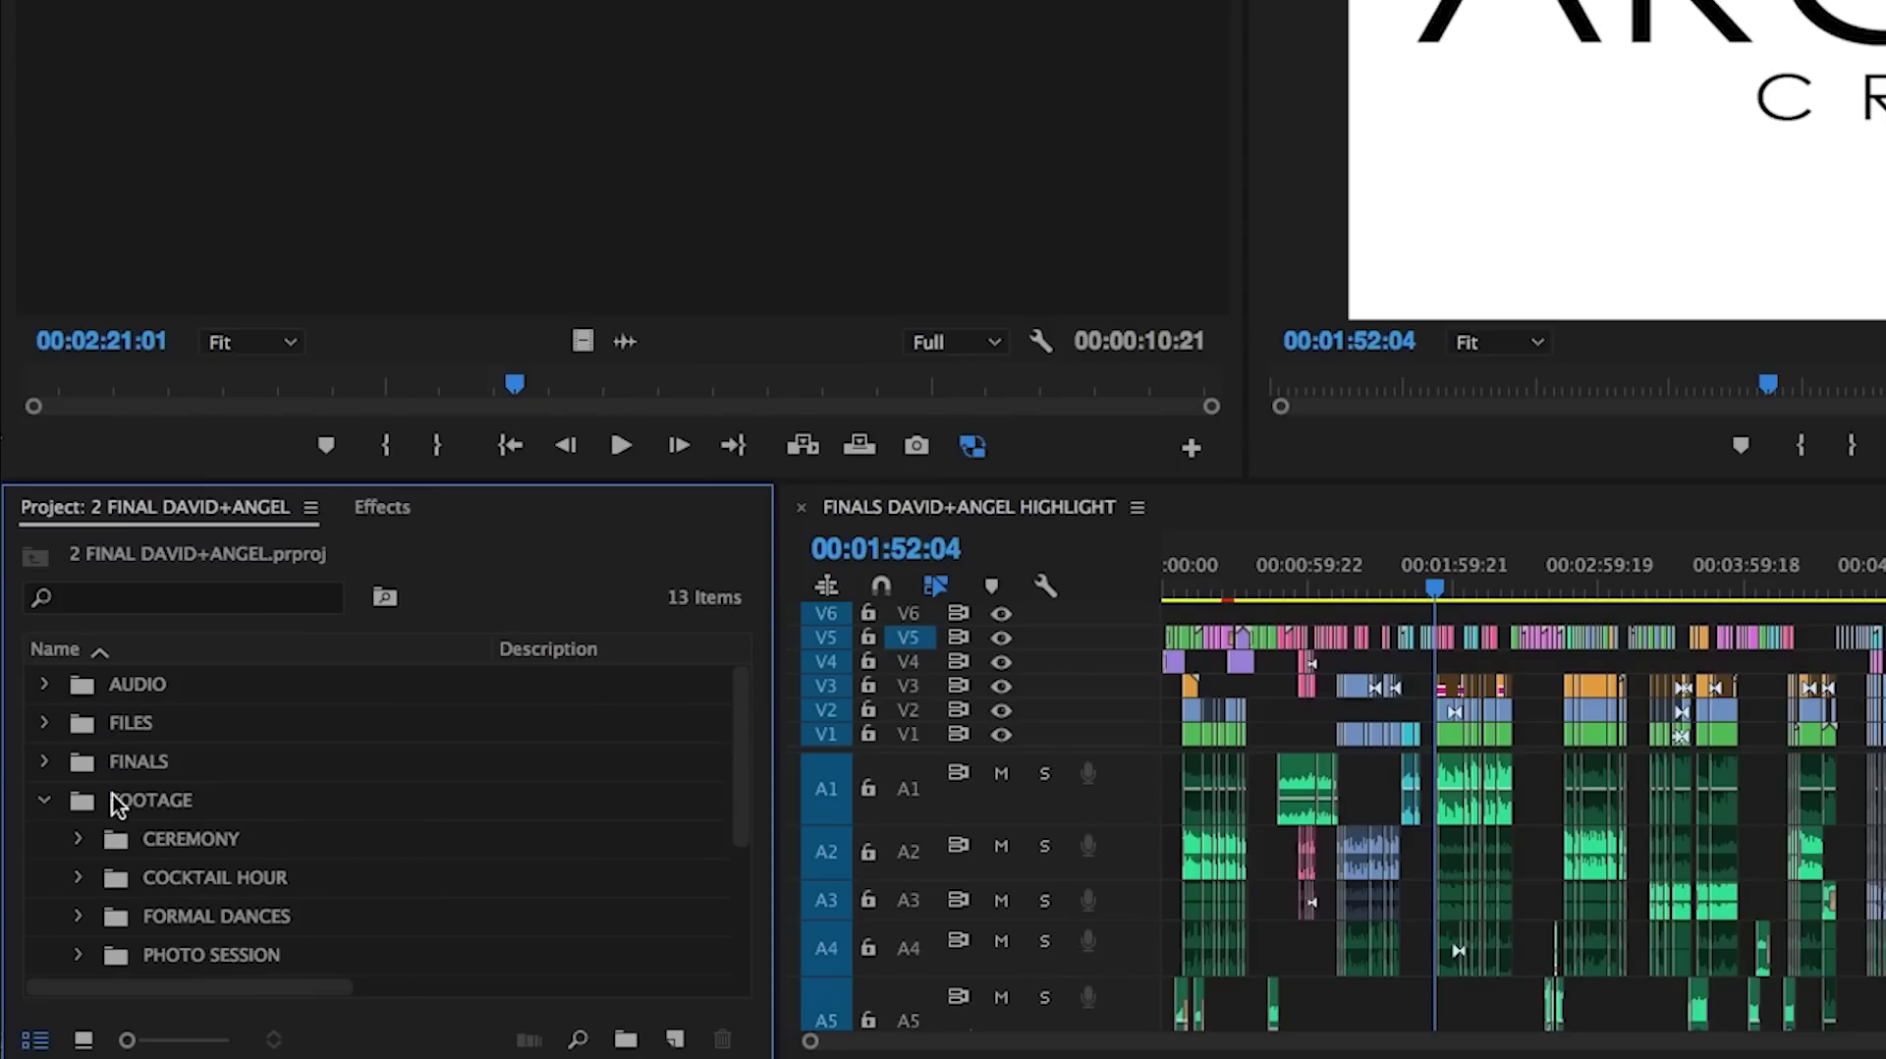
{"action": "left_click", "coordinate": [44, 800]}
{"action": "left_click", "coordinate": [47, 806]}
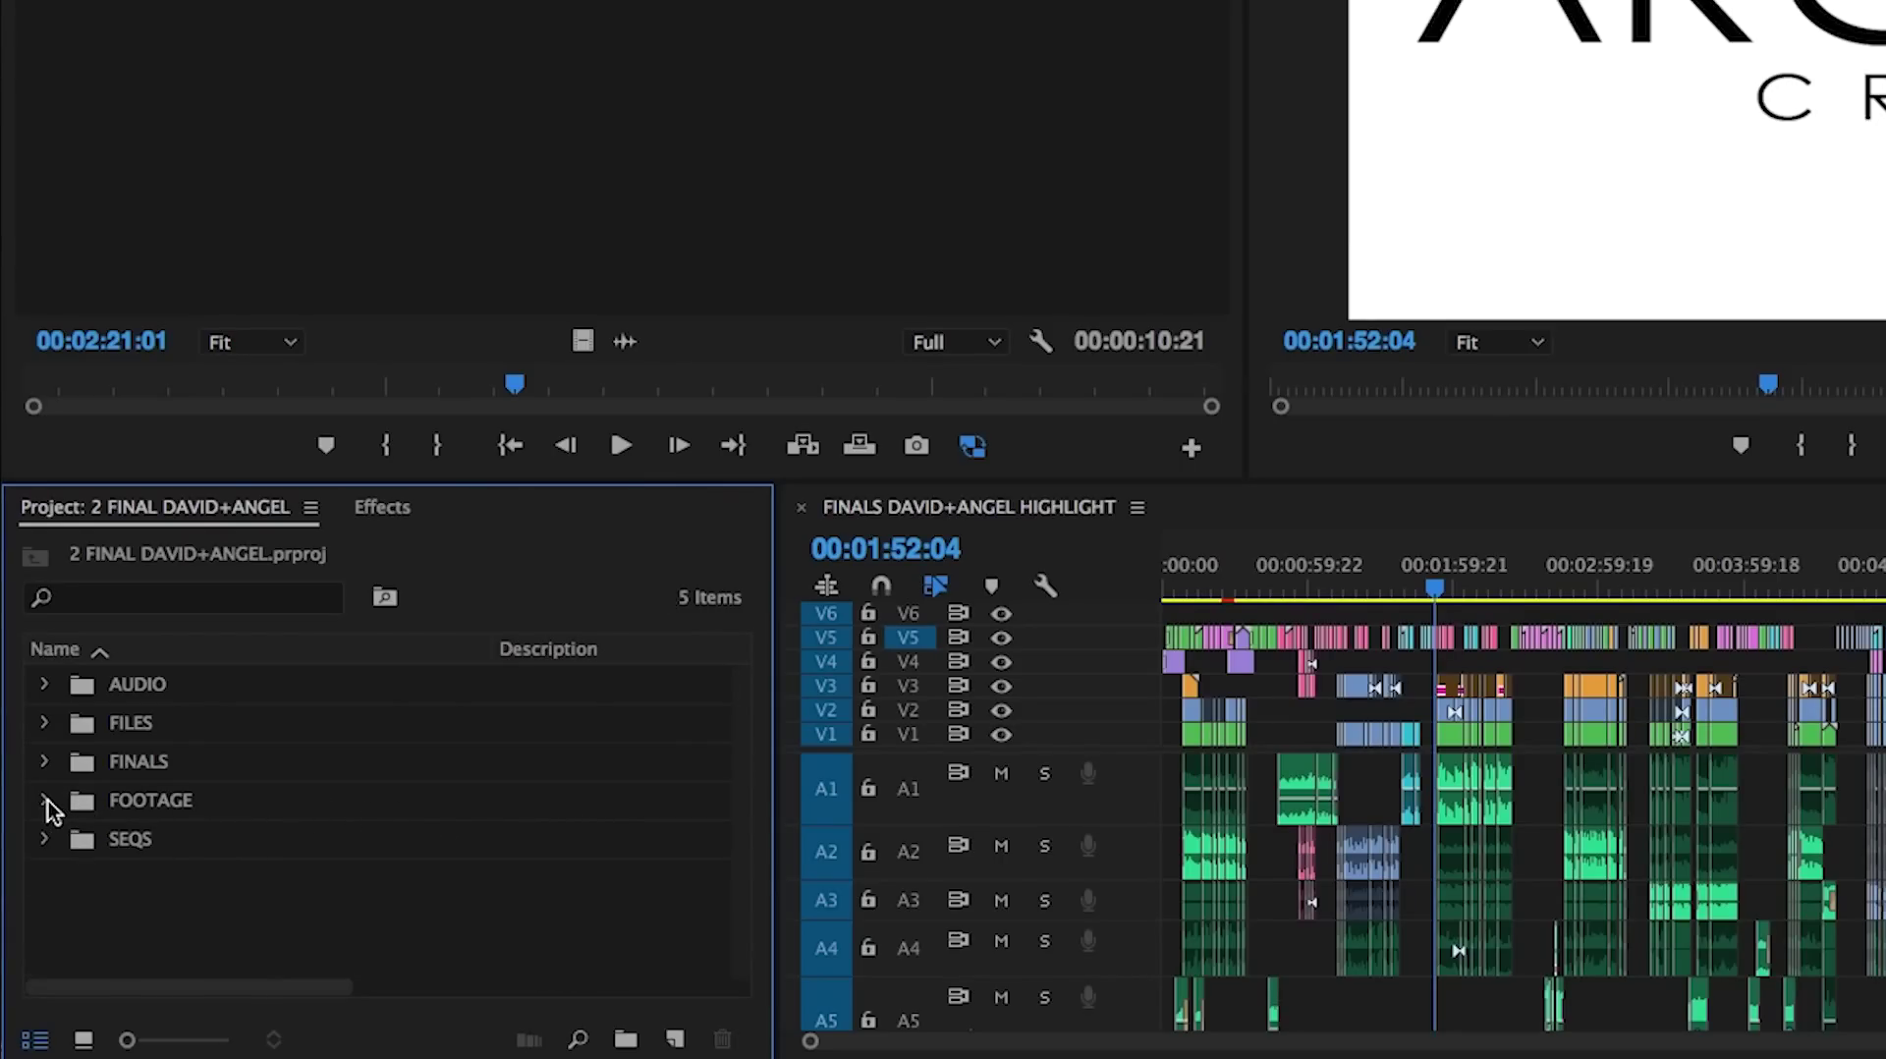
Step: Expand SEQS and DRAFTS, select 1 DAVID+ANGEL HIGHLIGHT, then collapse DRAFTS
{"action": "left_click", "coordinate": [44, 840]}
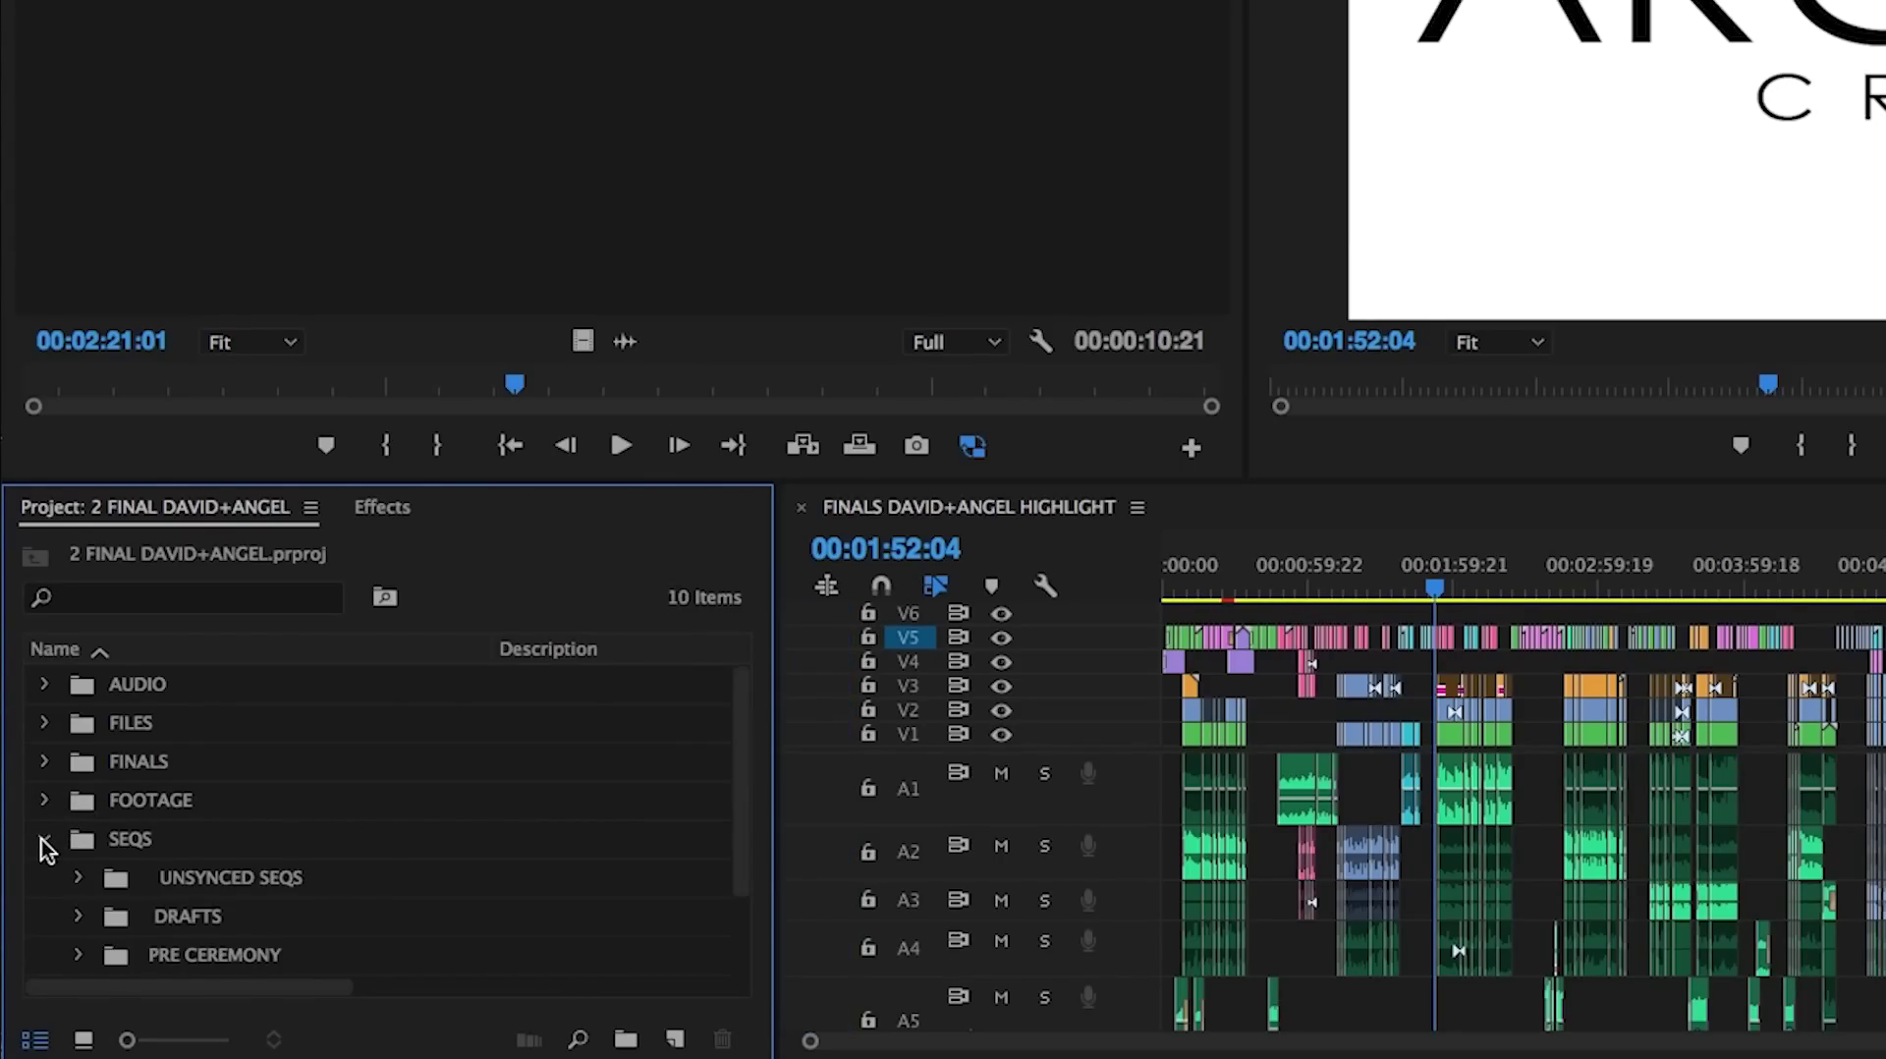
{"action": "scroll", "coordinate": [44, 846], "scroll_direction": "down", "scroll_amount": 2}
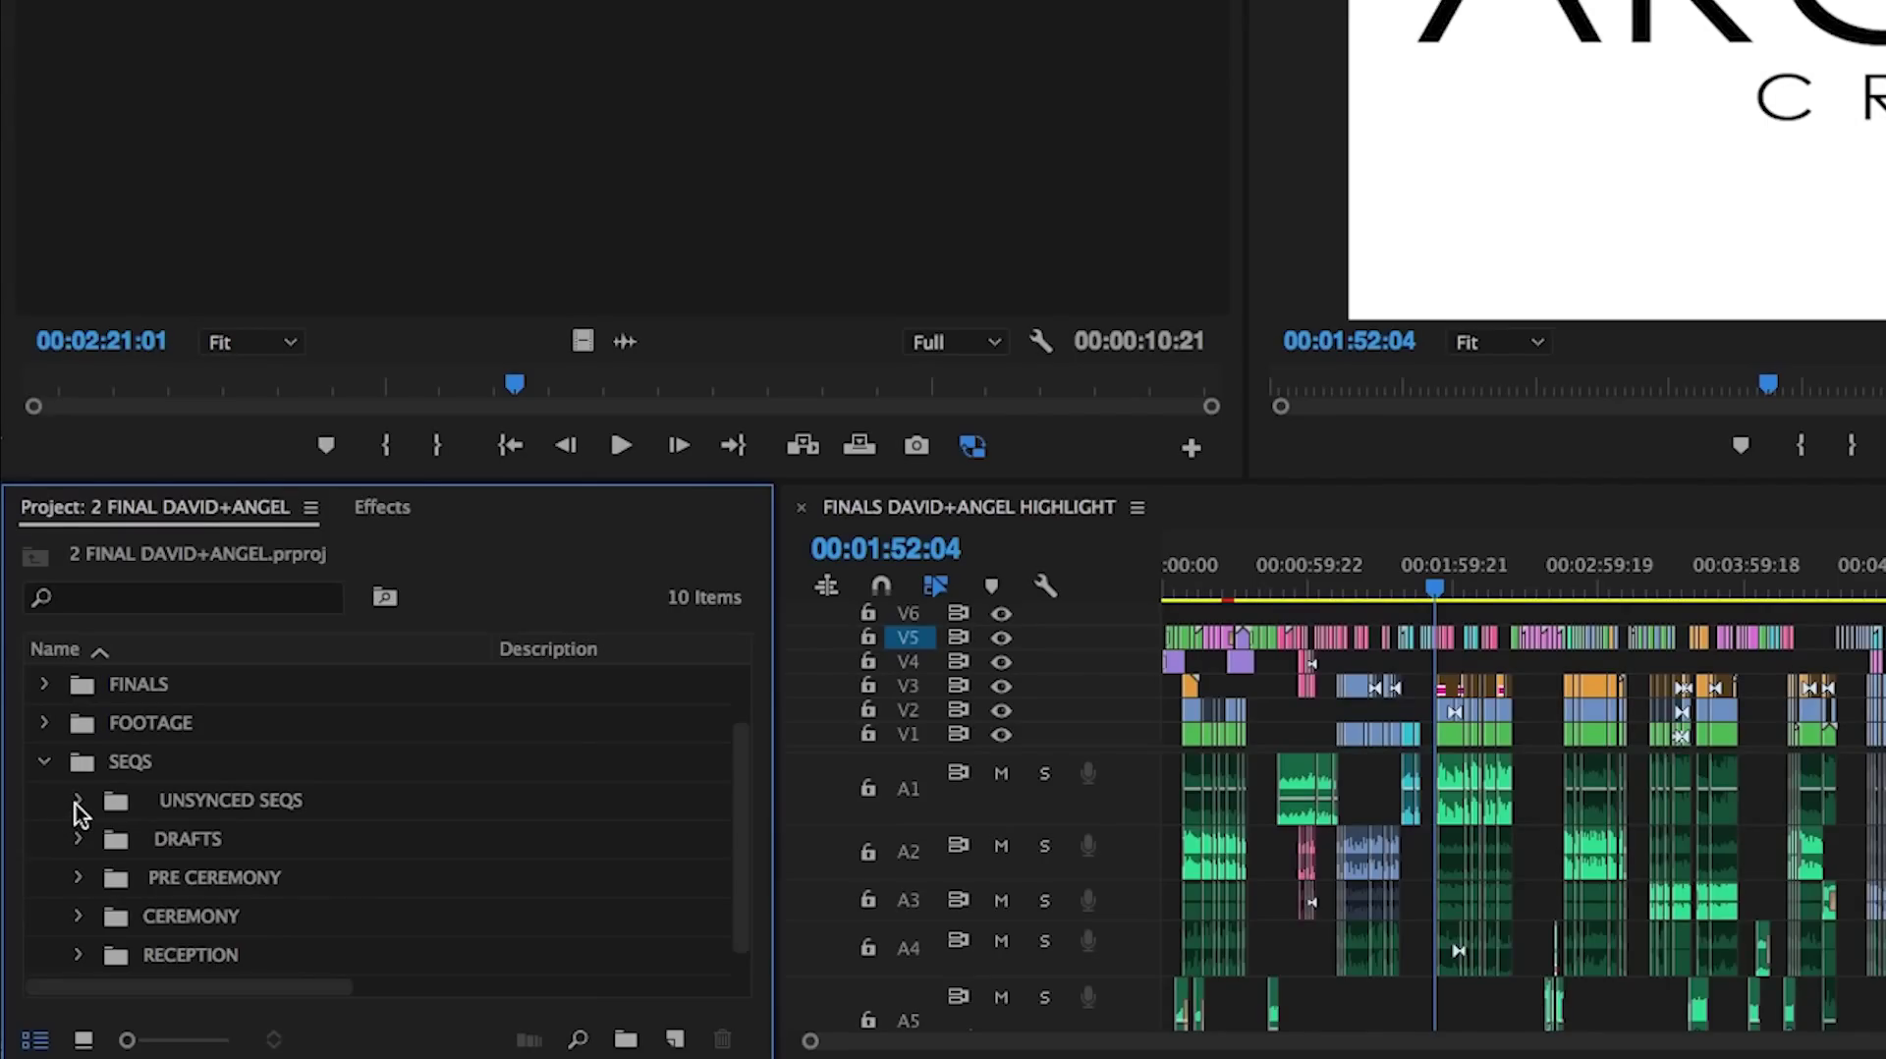
{"action": "left_click", "coordinate": [78, 839]}
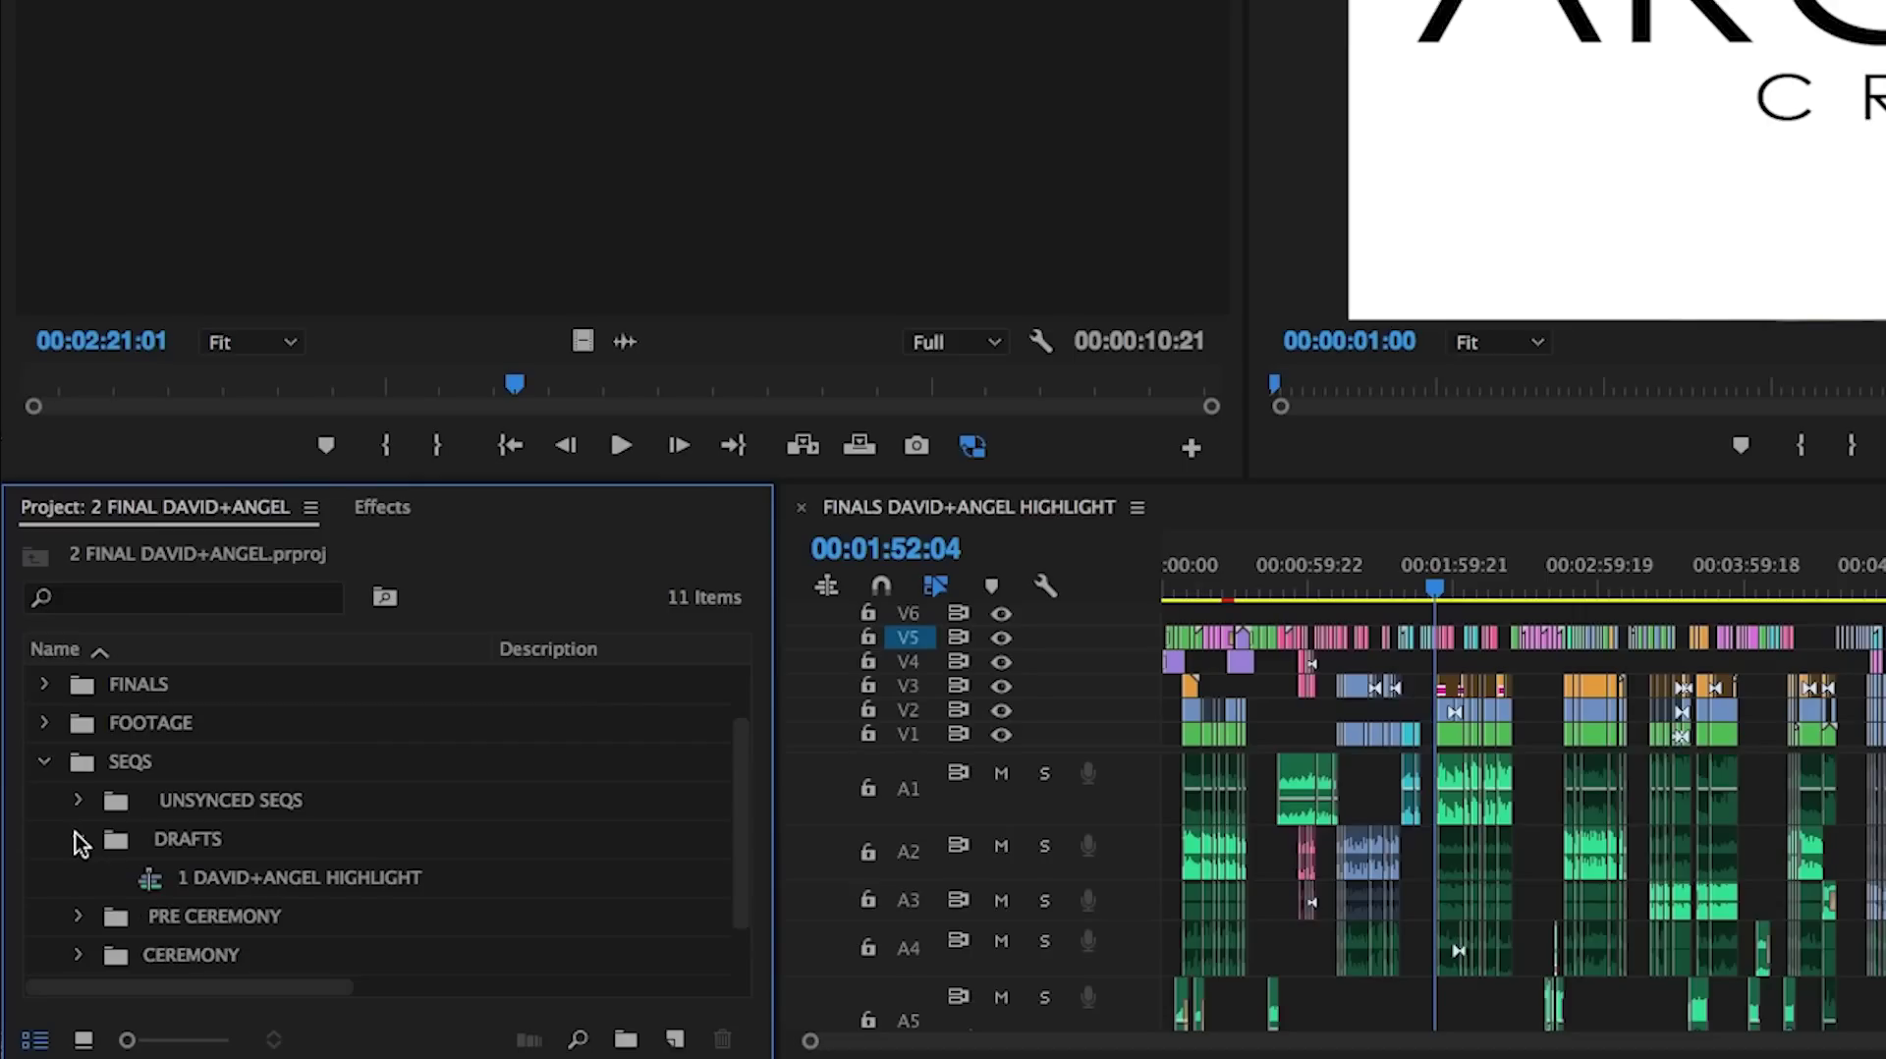
{"action": "left_click", "coordinate": [153, 879]}
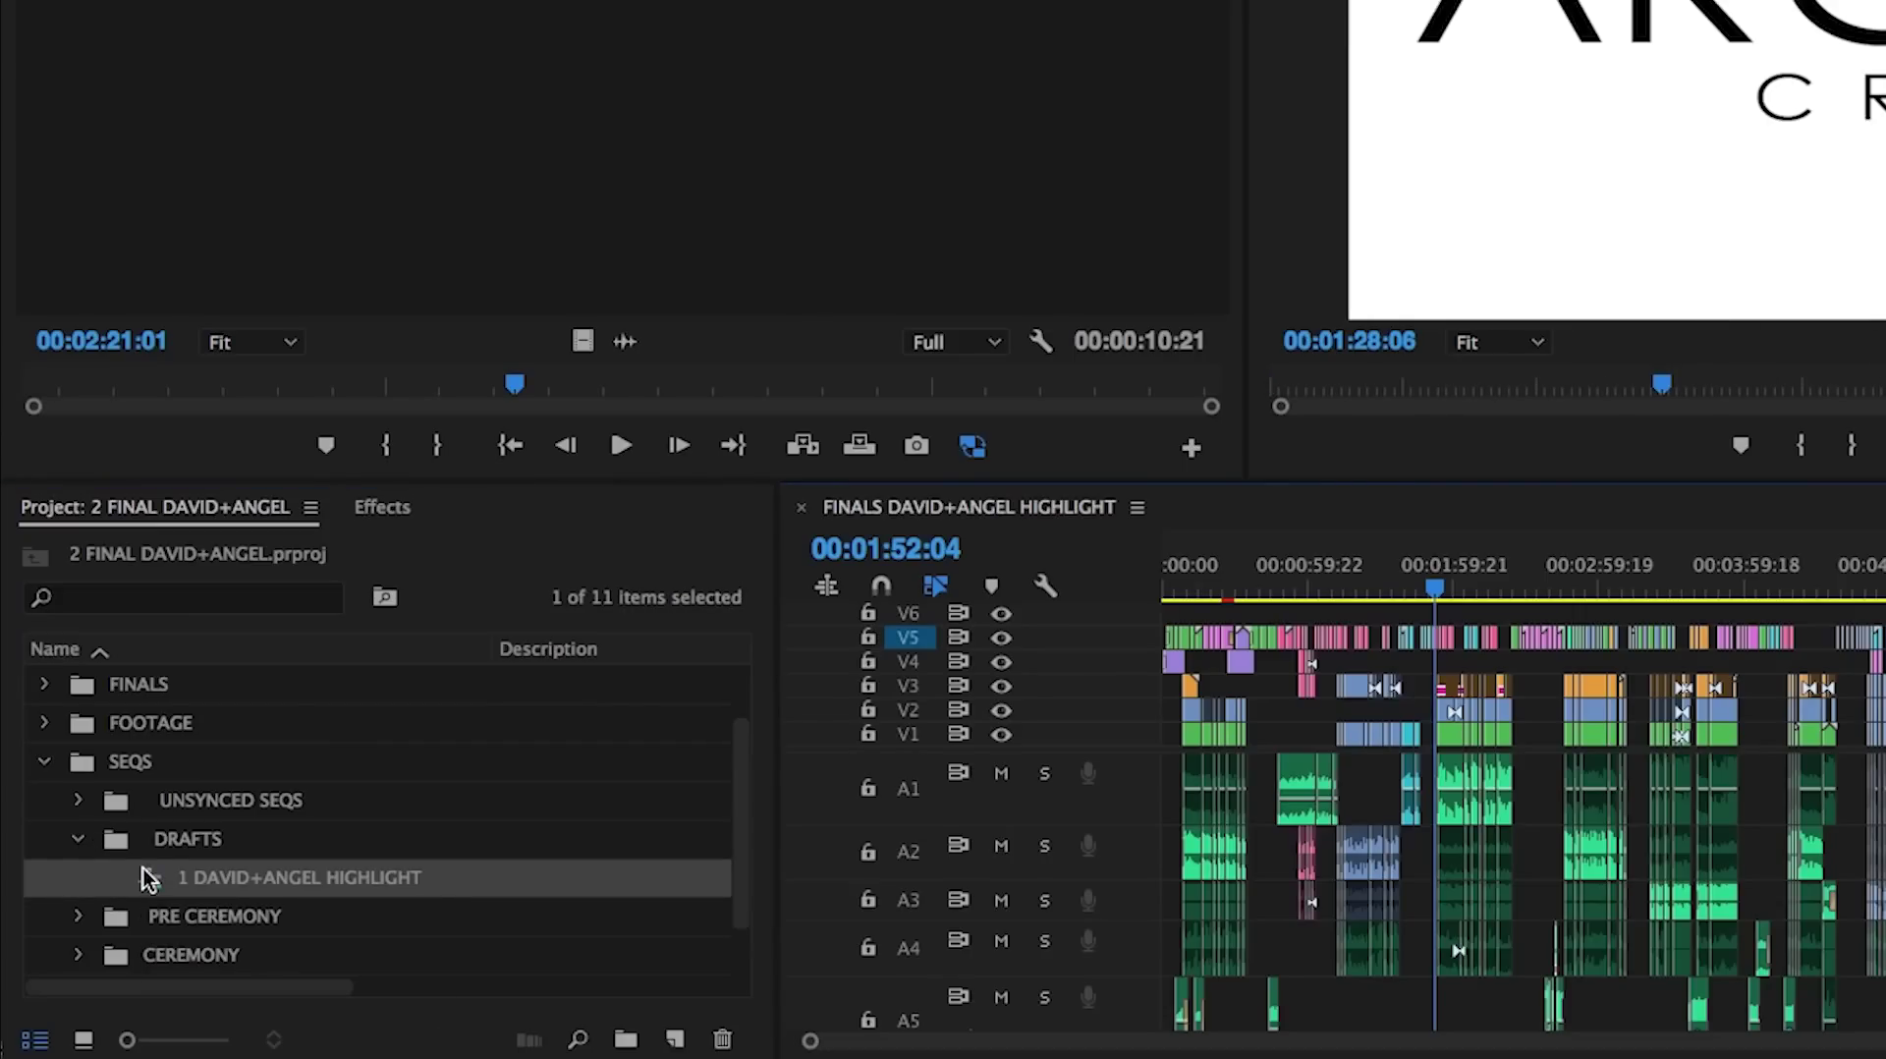
{"action": "left_click", "coordinate": [78, 839]}
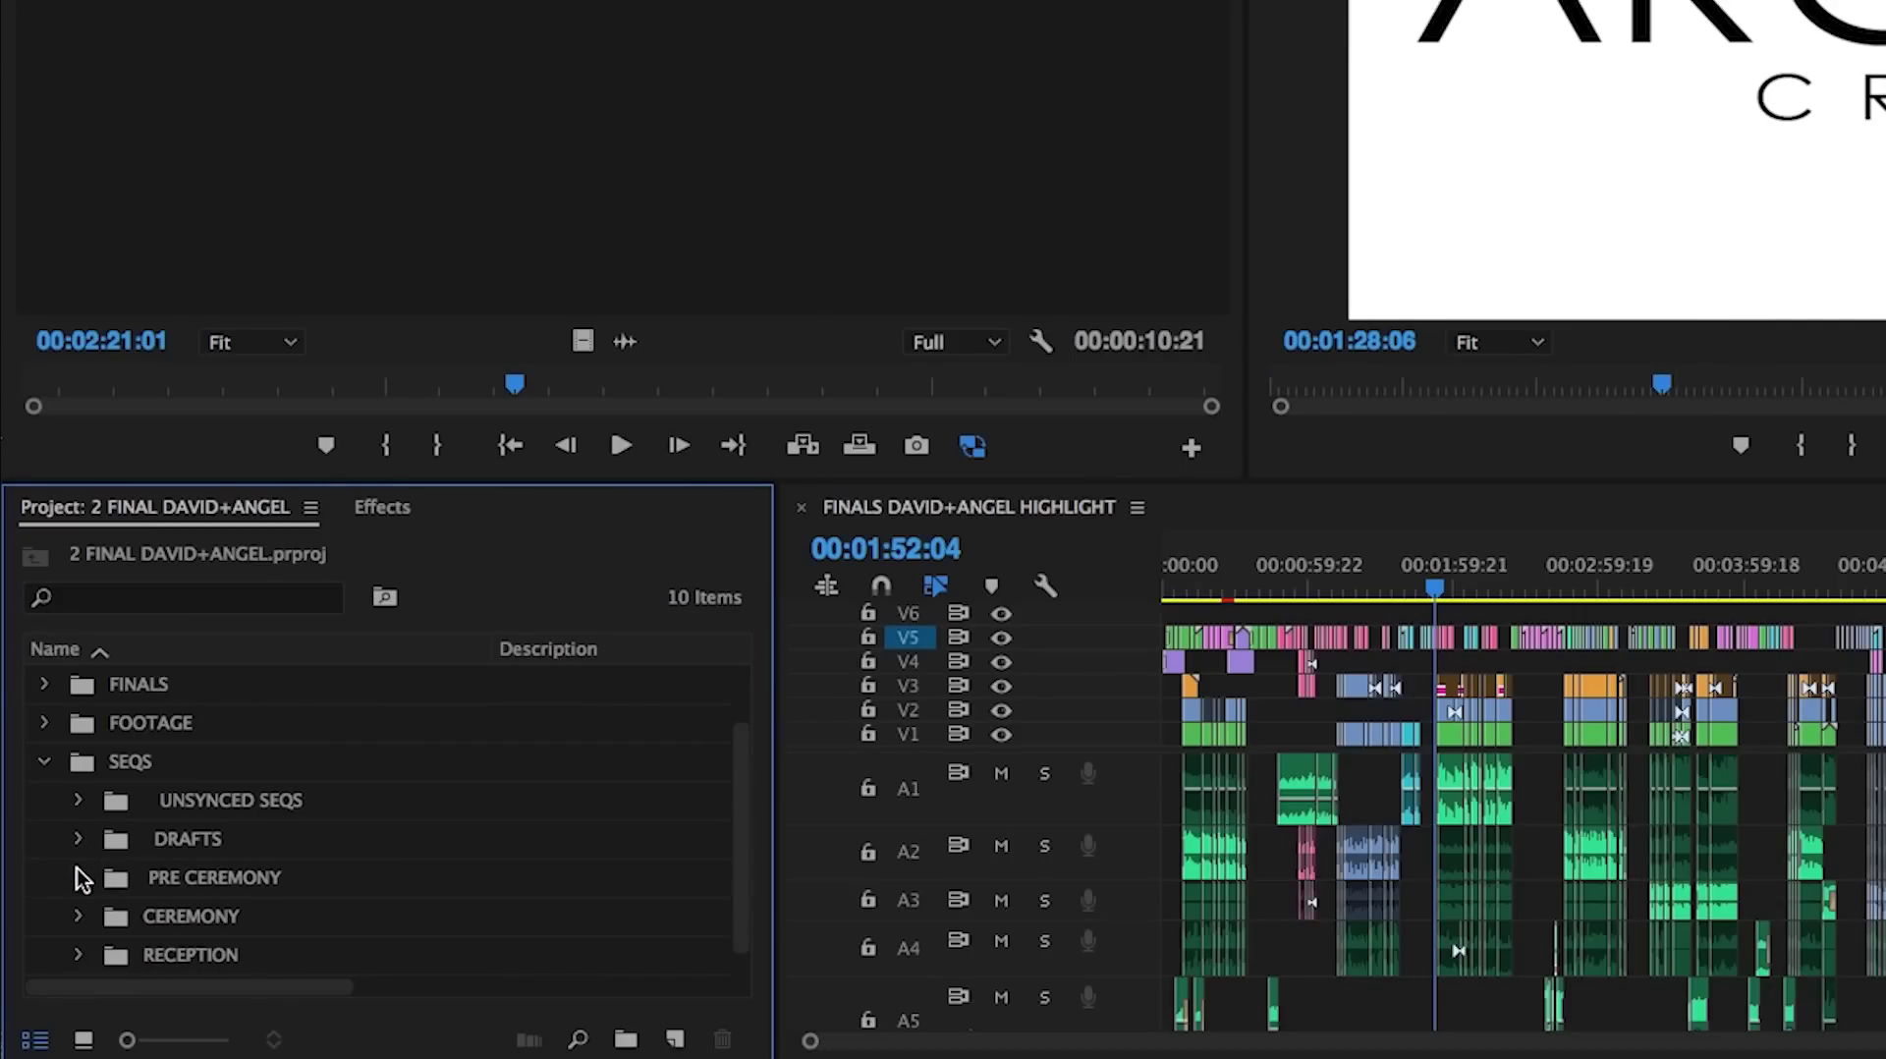
Step: Review the PRE CEREMONY sequences, then collapse that bin
{"action": "left_click", "coordinate": [78, 877]}
{"action": "scroll", "coordinate": [81, 881], "scroll_direction": "down", "scroll_amount": 7}
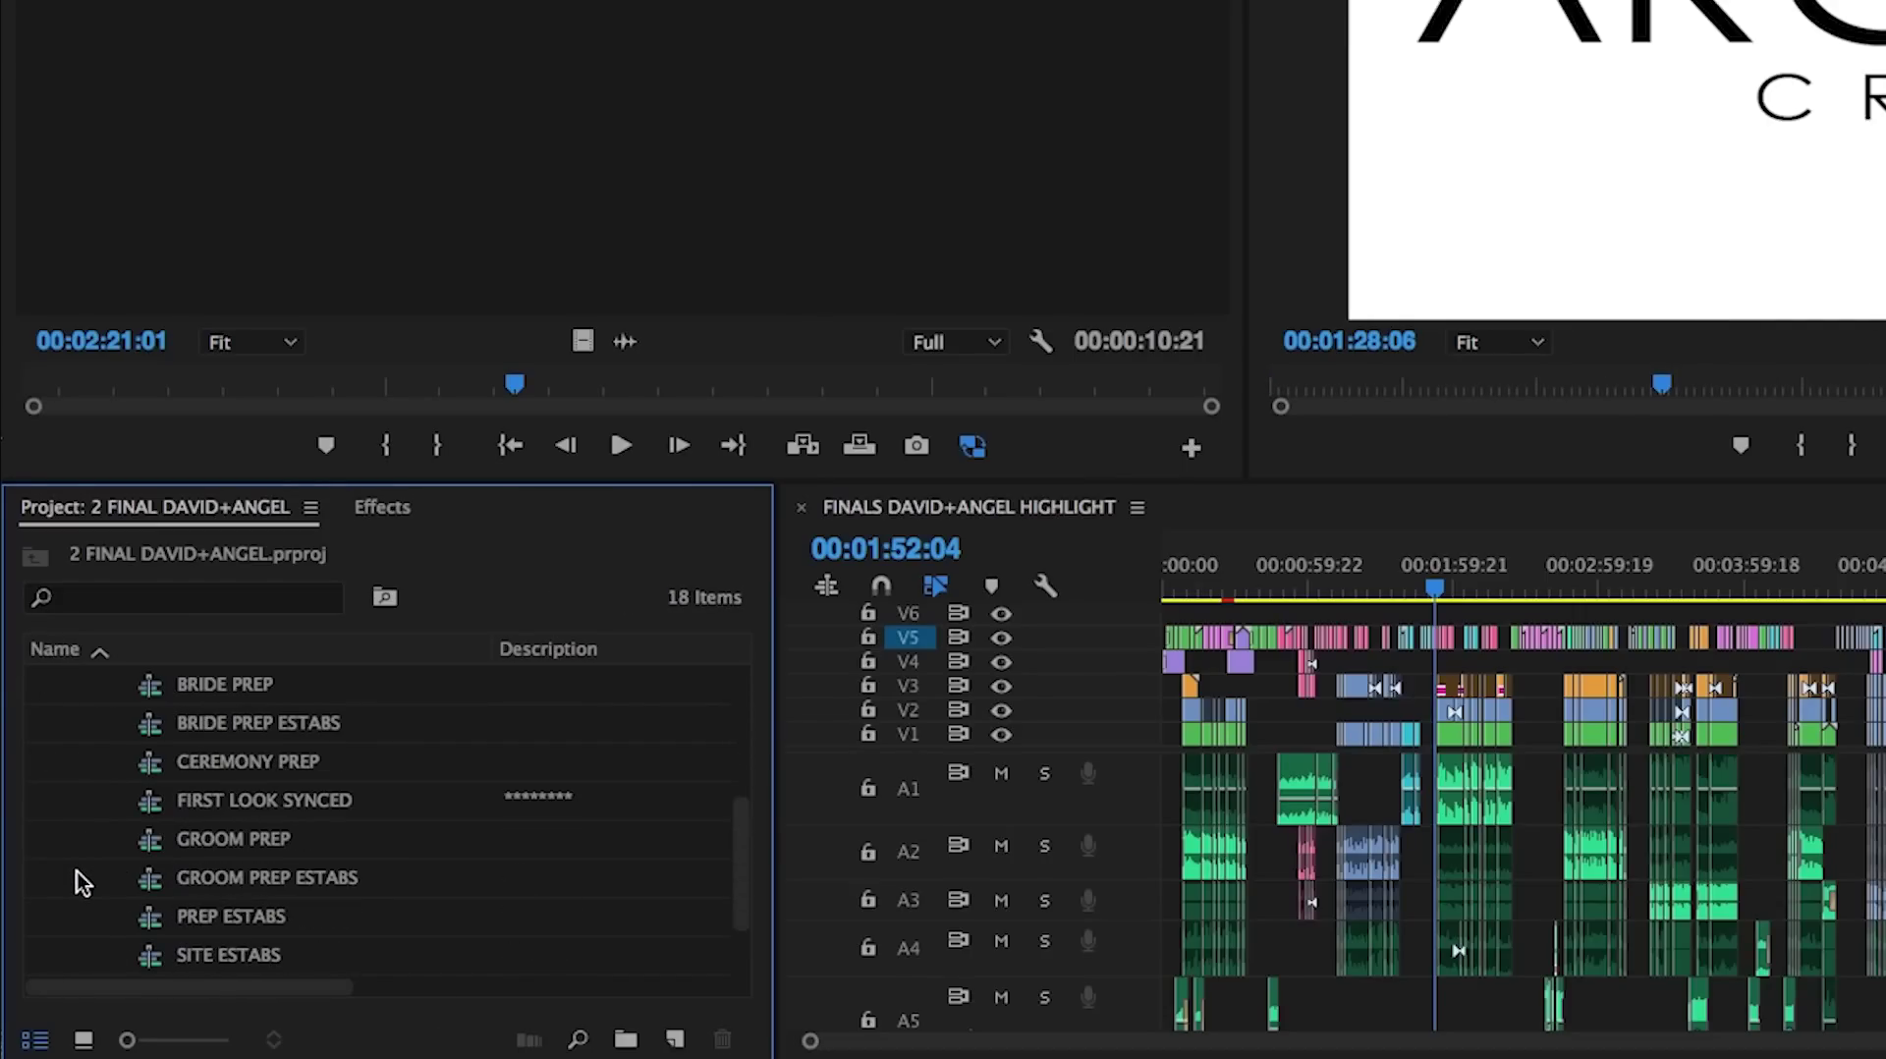
{"action": "scroll", "coordinate": [79, 872], "scroll_direction": "down", "scroll_amount": 1}
{"action": "scroll", "coordinate": [79, 872], "scroll_direction": "up", "scroll_amount": 8}
{"action": "left_click", "coordinate": [79, 877]}
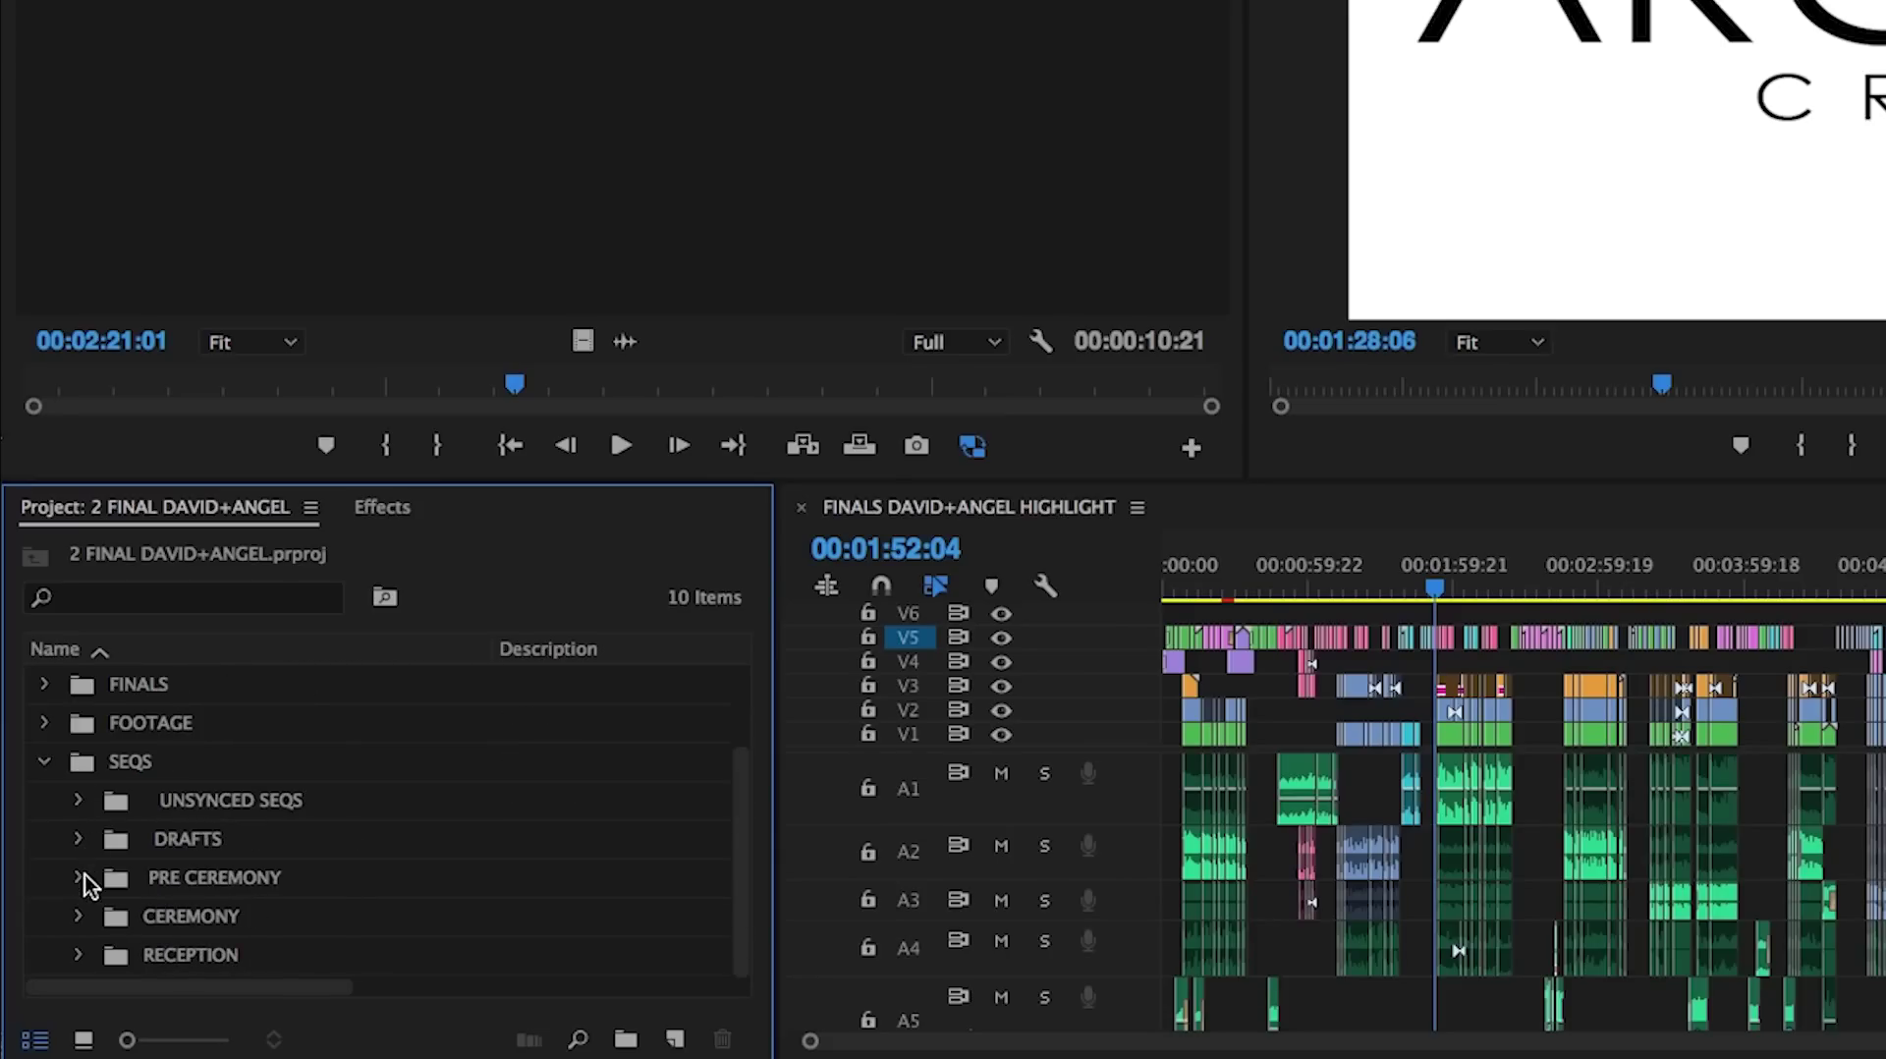
Step: Review the CEREMONY and RECEPTION sequences, collapsing each bin afterwards
{"action": "left_click", "coordinate": [79, 915]}
{"action": "scroll", "coordinate": [91, 900], "scroll_direction": "down", "scroll_amount": 4}
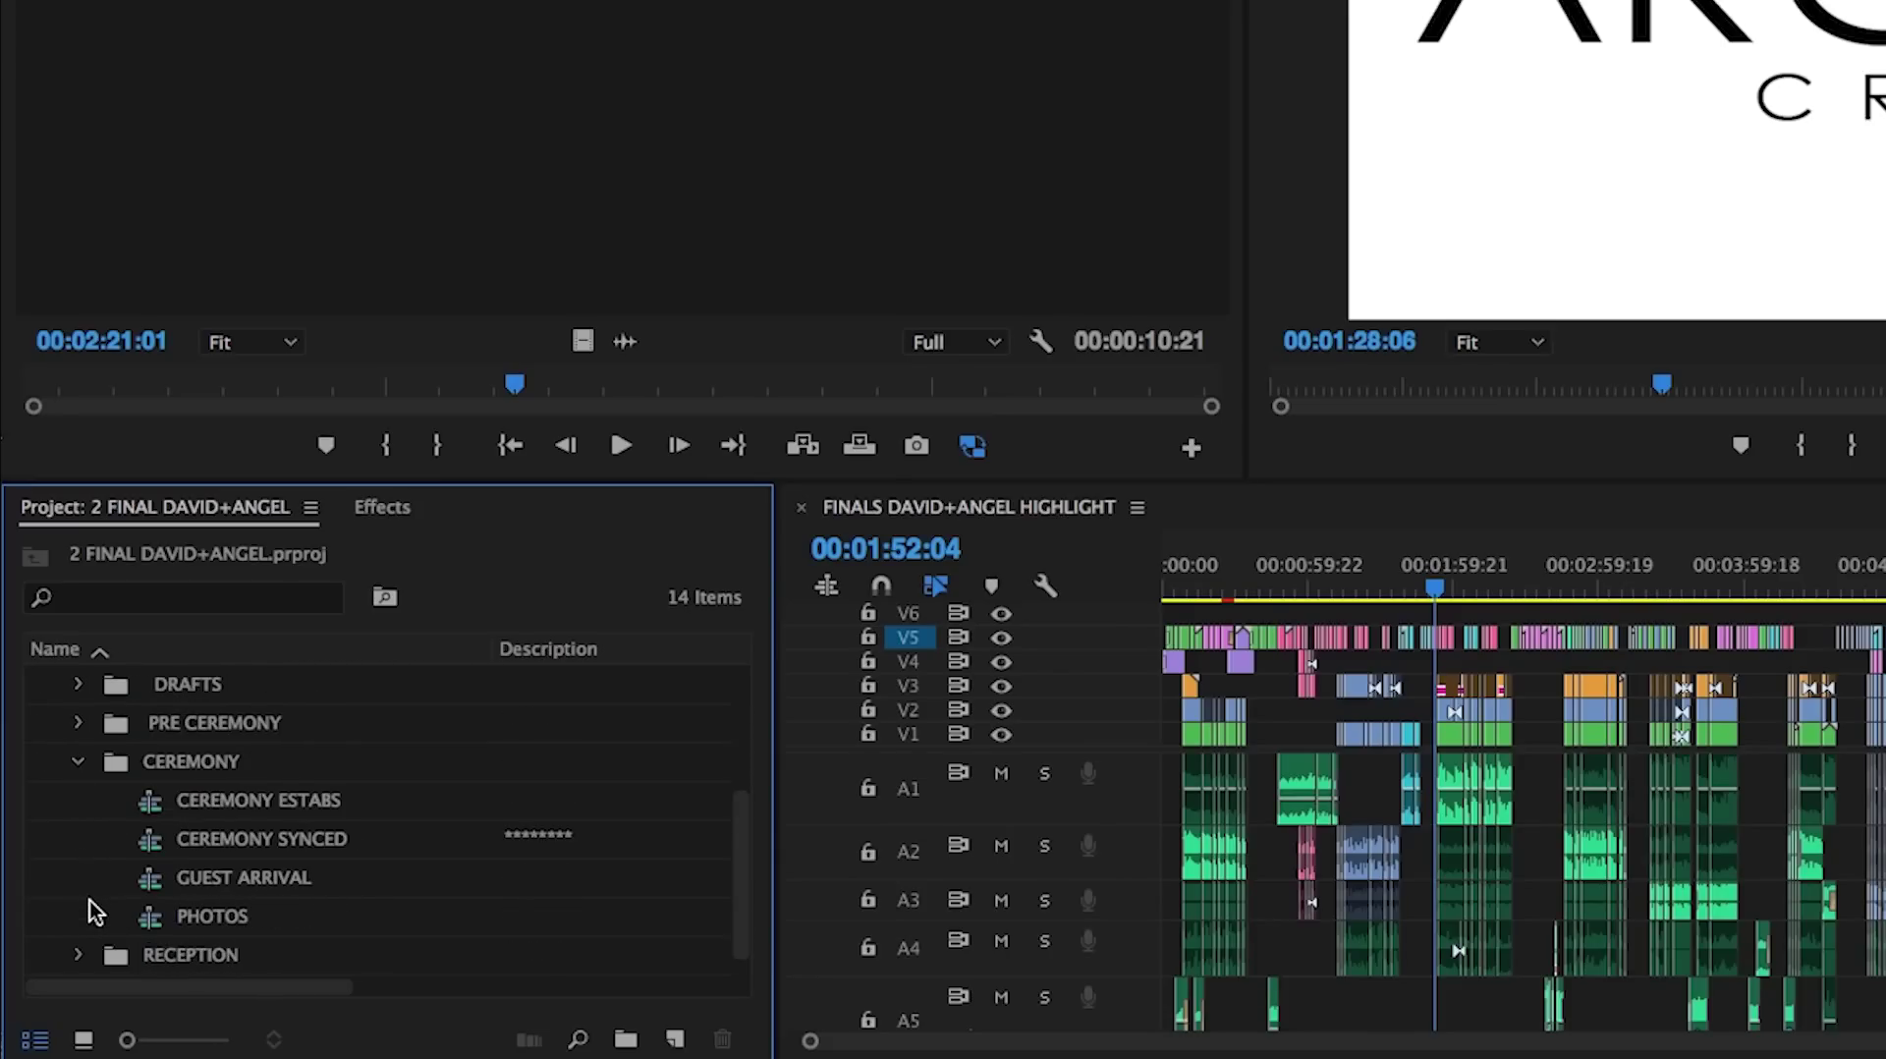
{"action": "scroll", "coordinate": [90, 912], "scroll_direction": "up", "scroll_amount": 1}
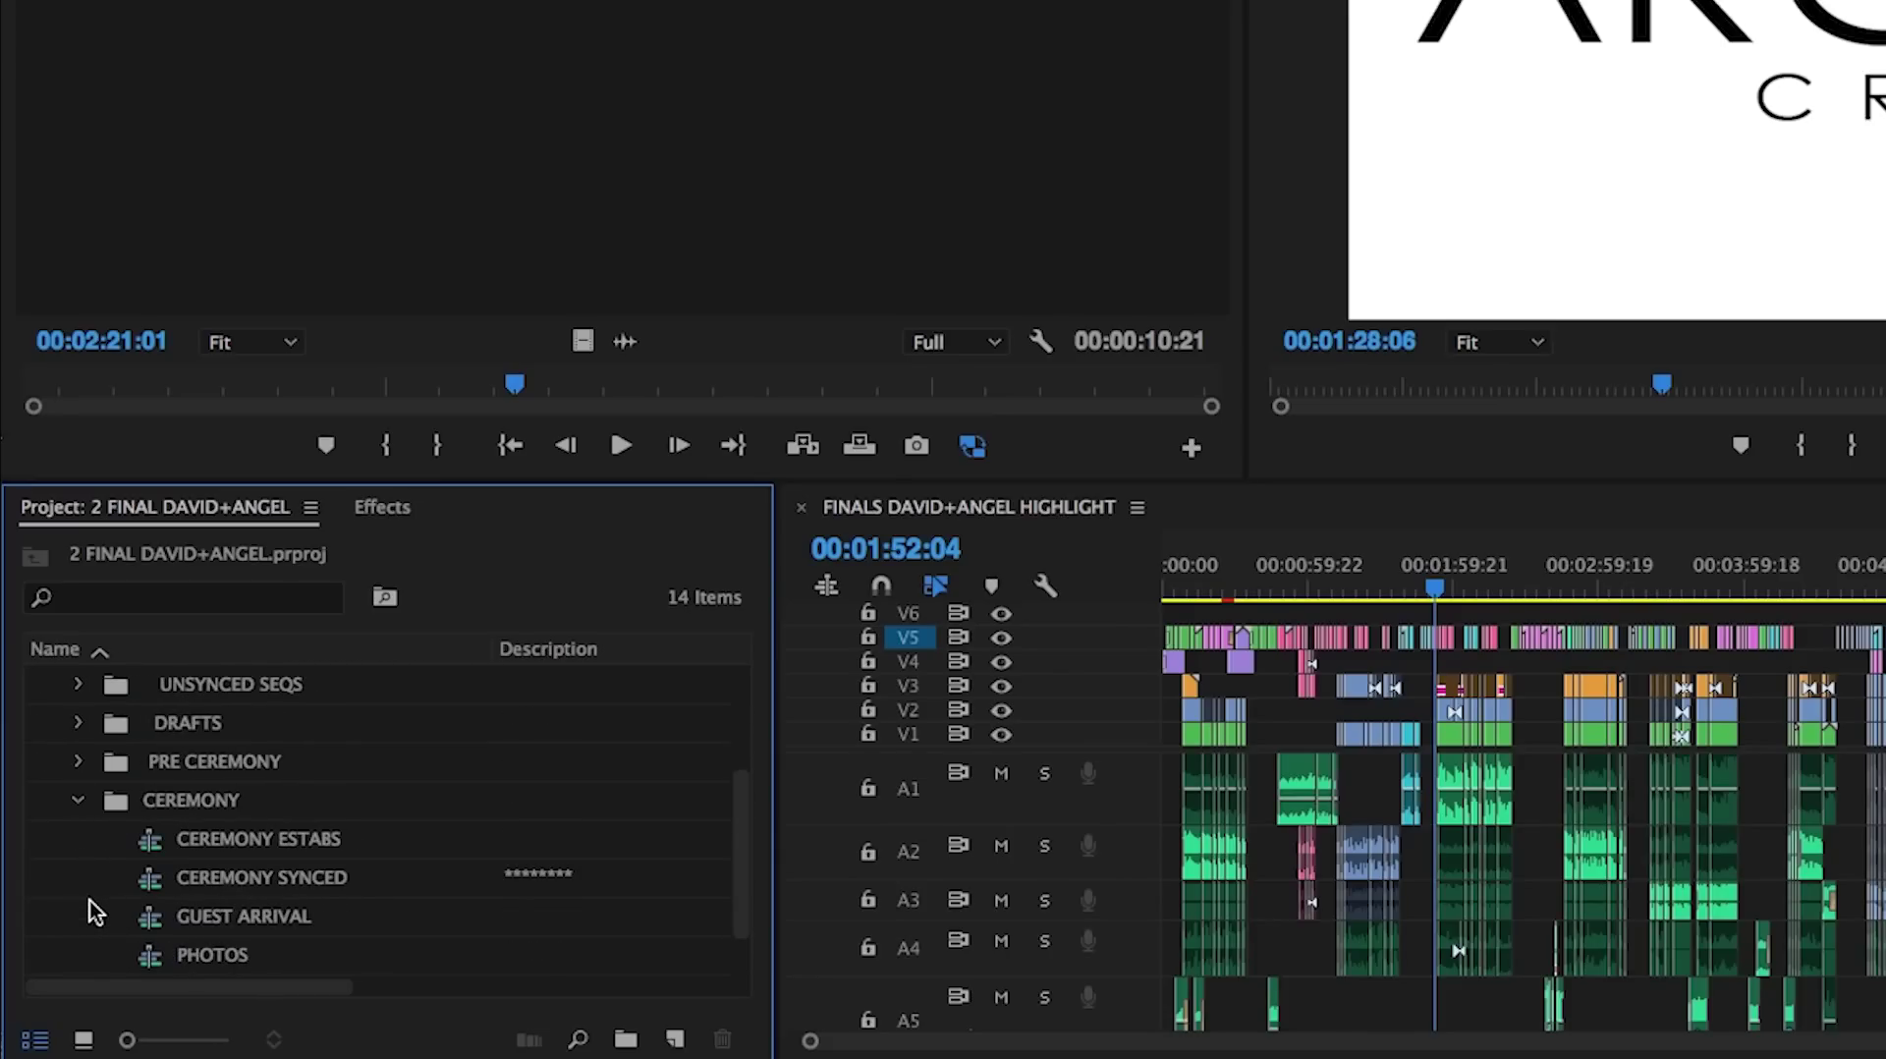
{"action": "left_click", "coordinate": [76, 805]}
{"action": "left_click", "coordinate": [79, 955]}
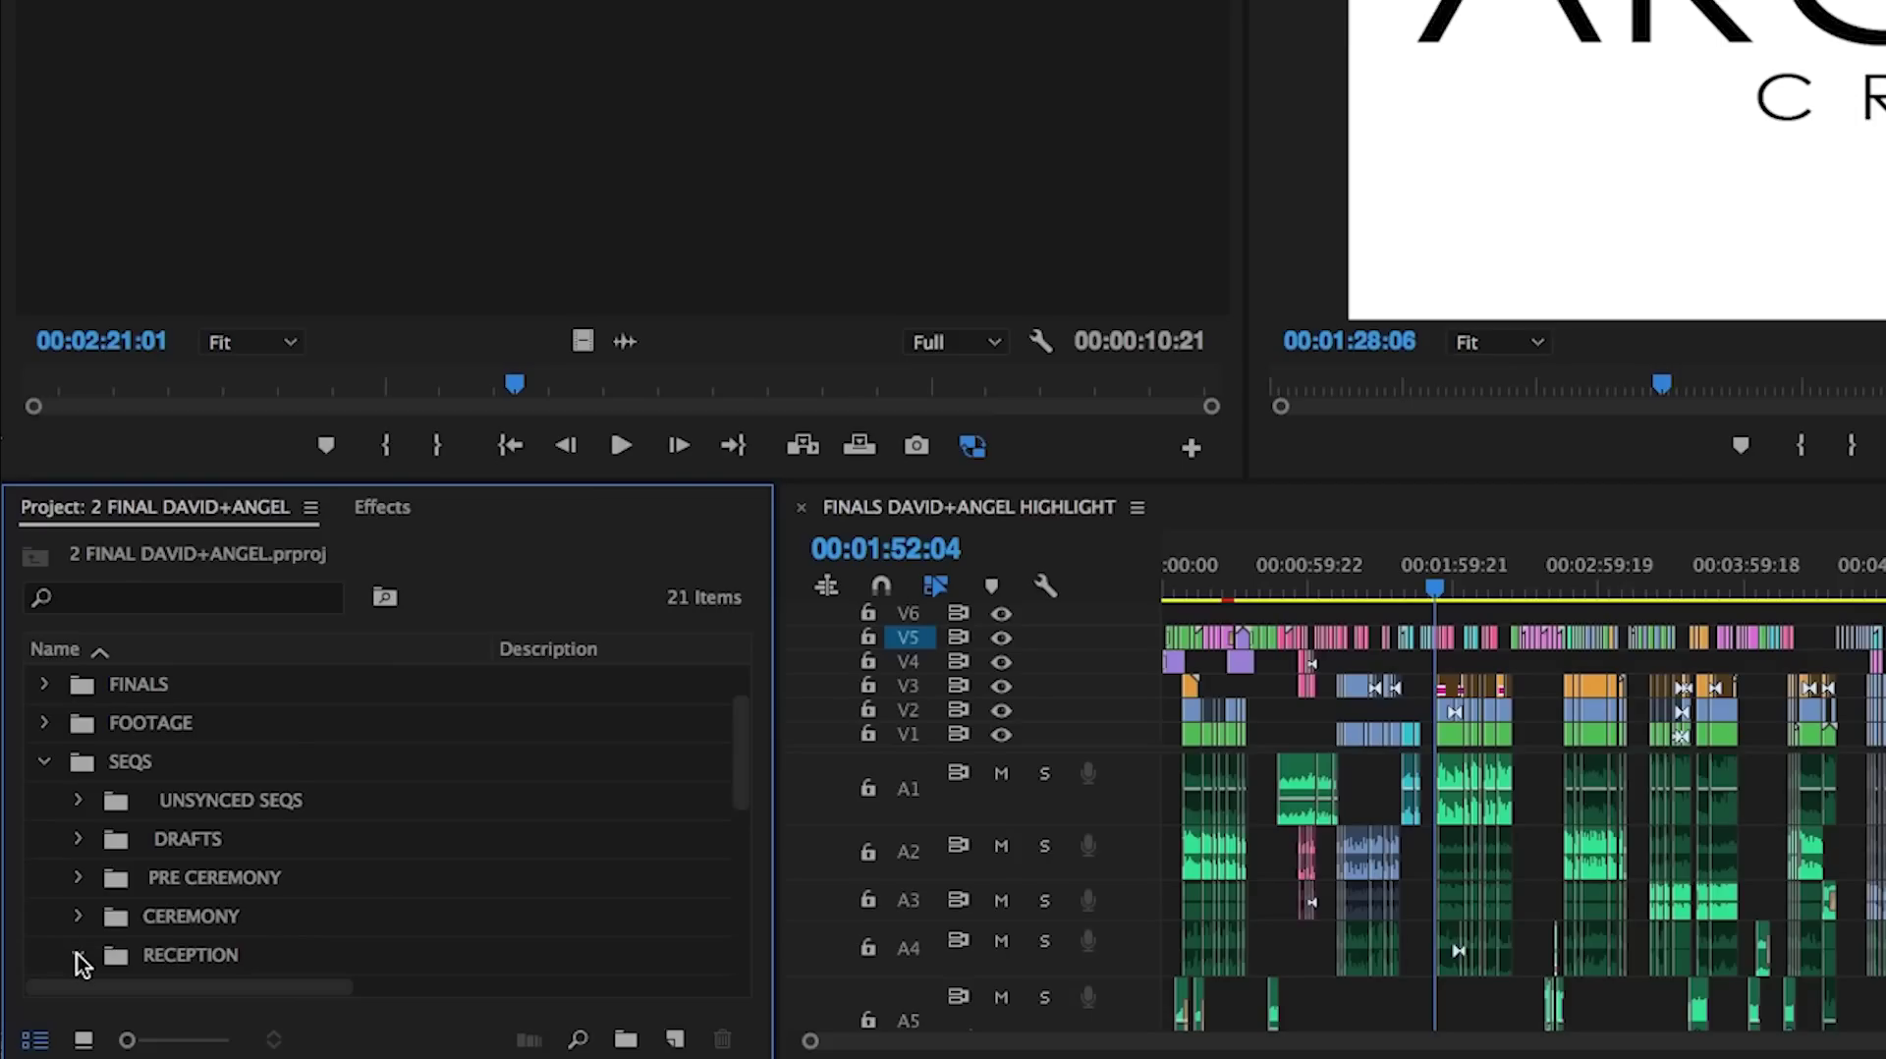
{"action": "scroll", "coordinate": [79, 957], "scroll_direction": "down", "scroll_amount": 11}
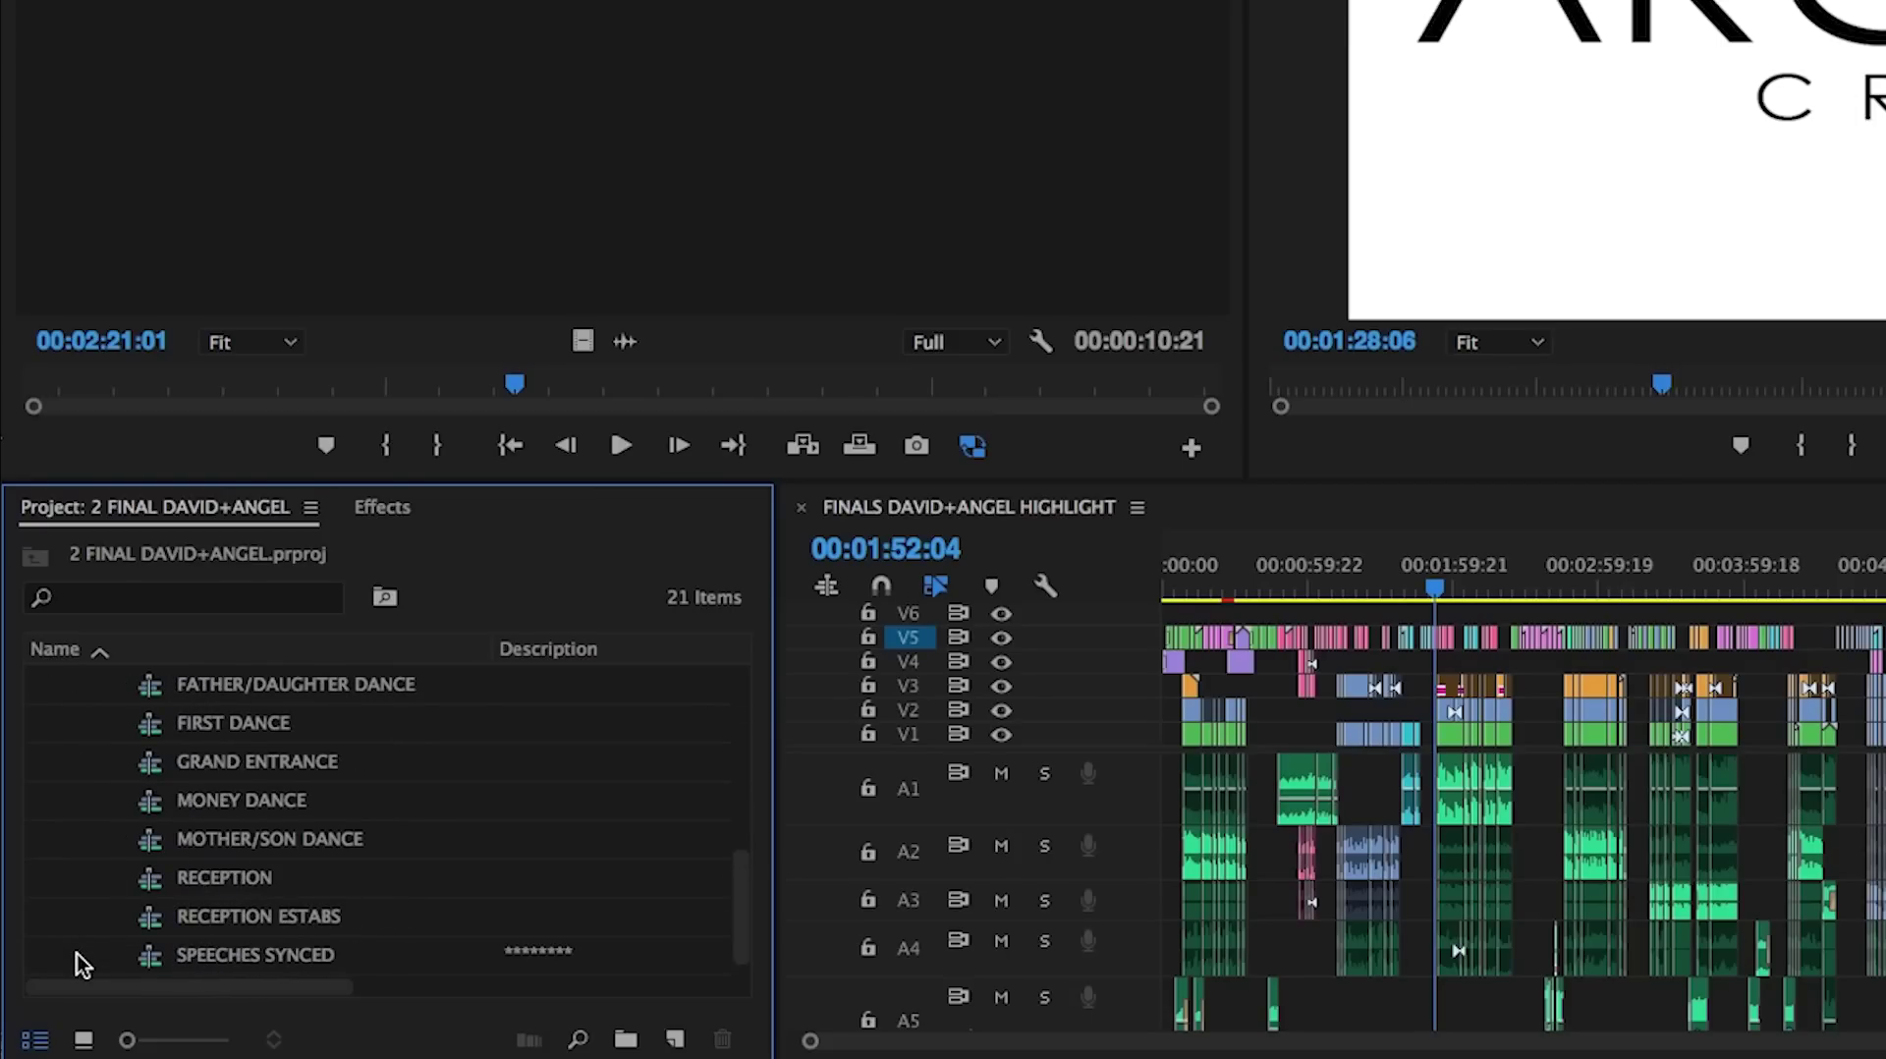
{"action": "scroll", "coordinate": [83, 963], "scroll_direction": "up", "scroll_amount": 10}
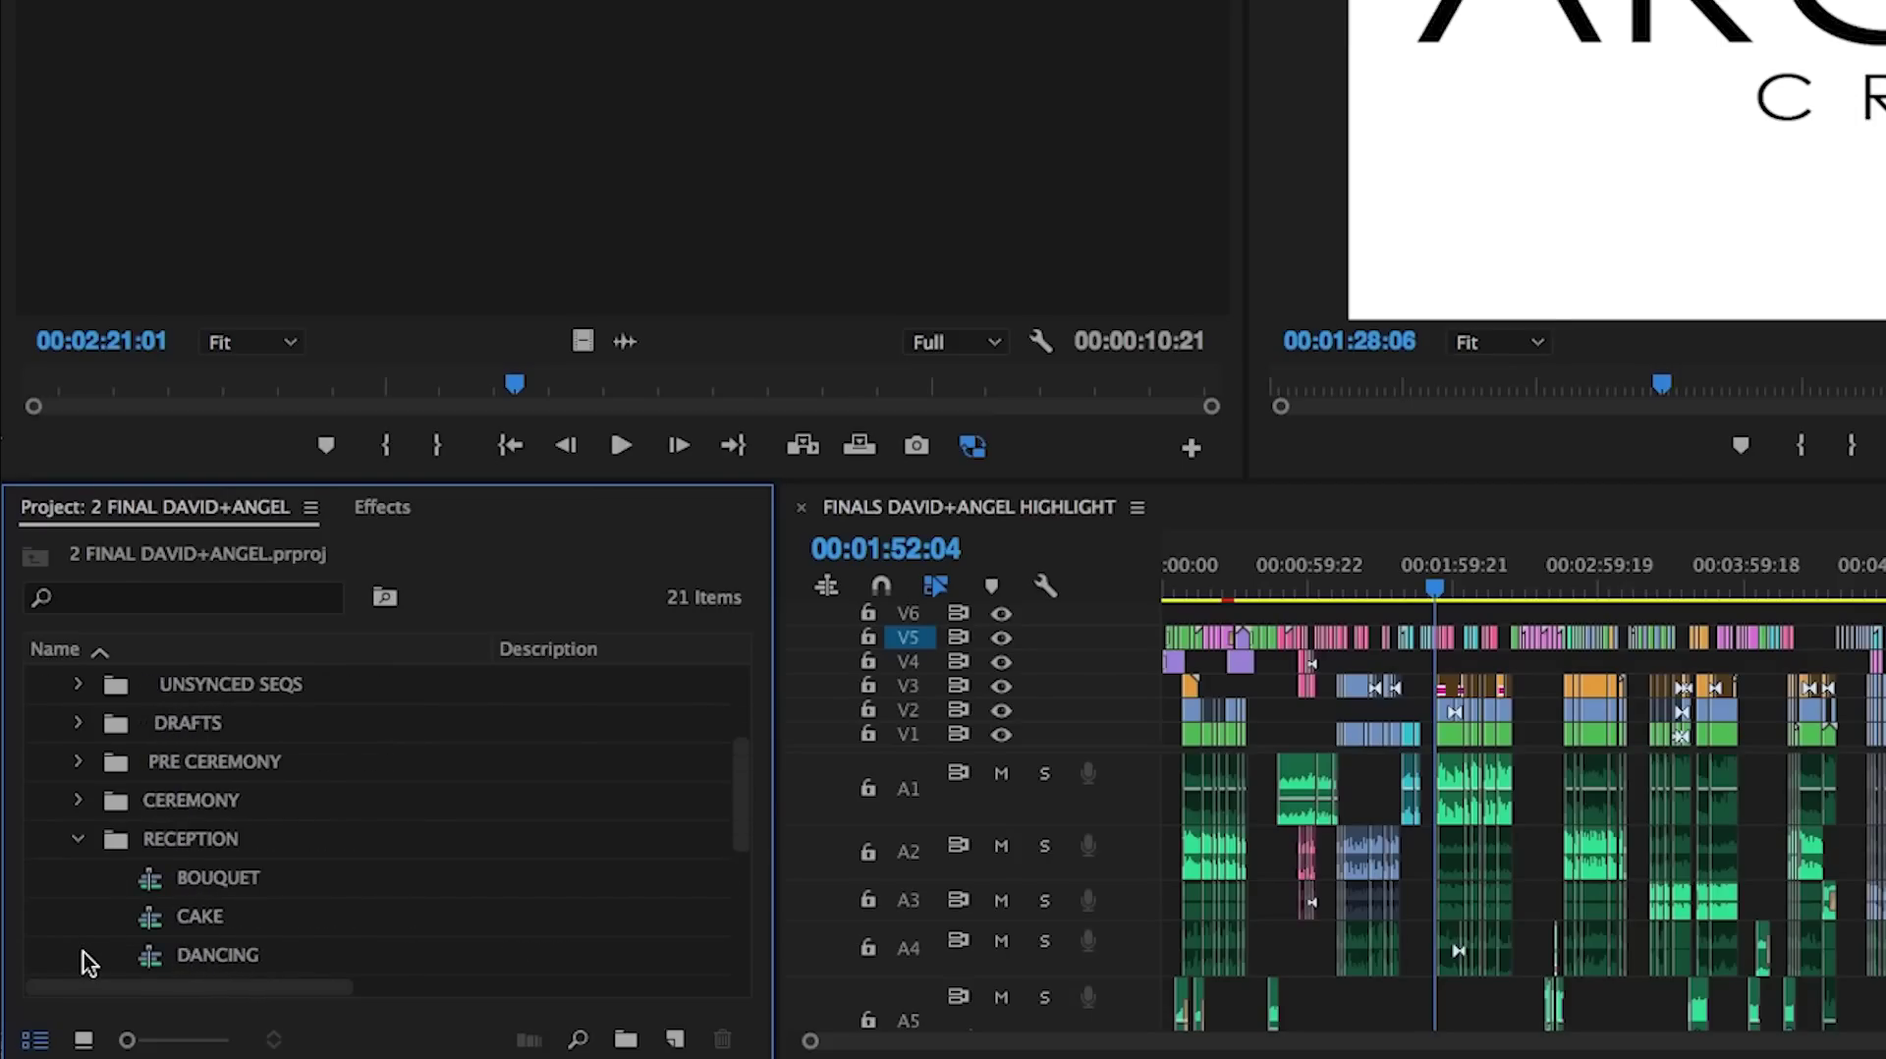
{"action": "left_click", "coordinate": [78, 916]}
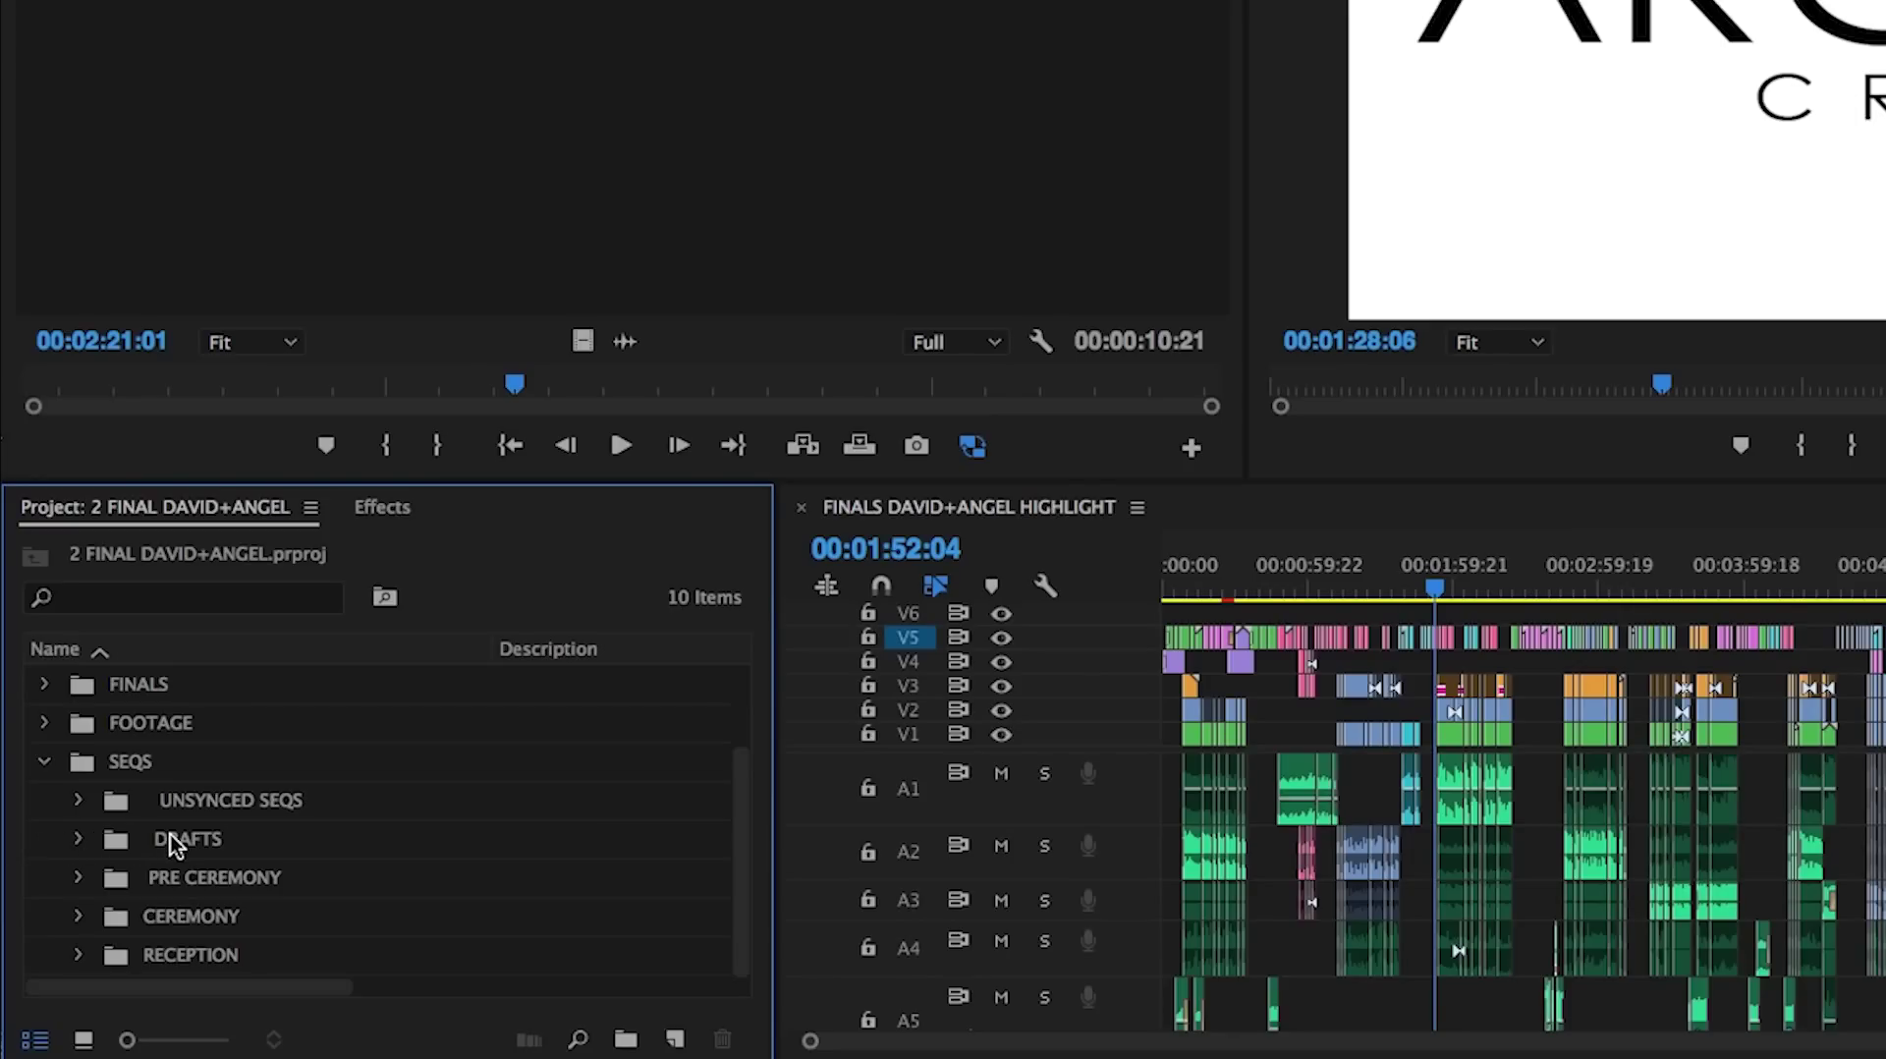
{"action": "left_click", "coordinate": [178, 806]}
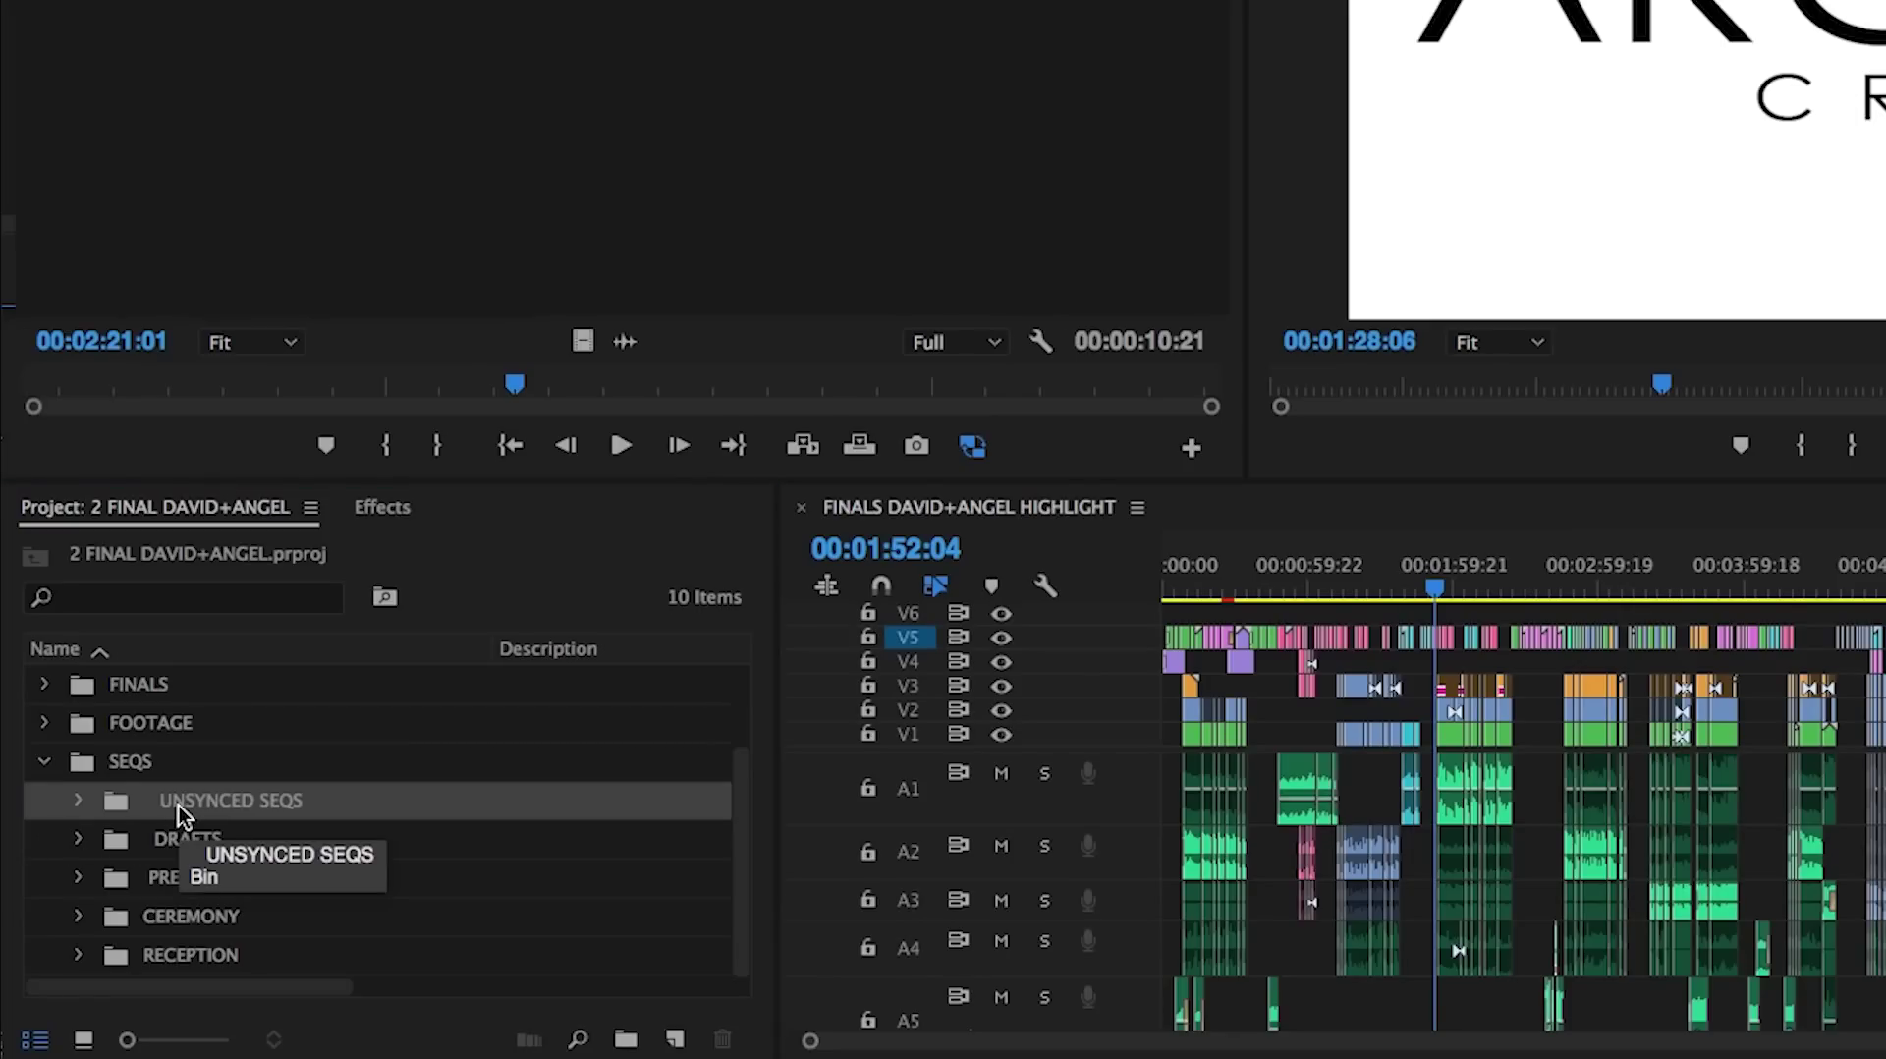
{"action": "left_click", "coordinate": [215, 802]}
{"action": "key", "text": "Left"}
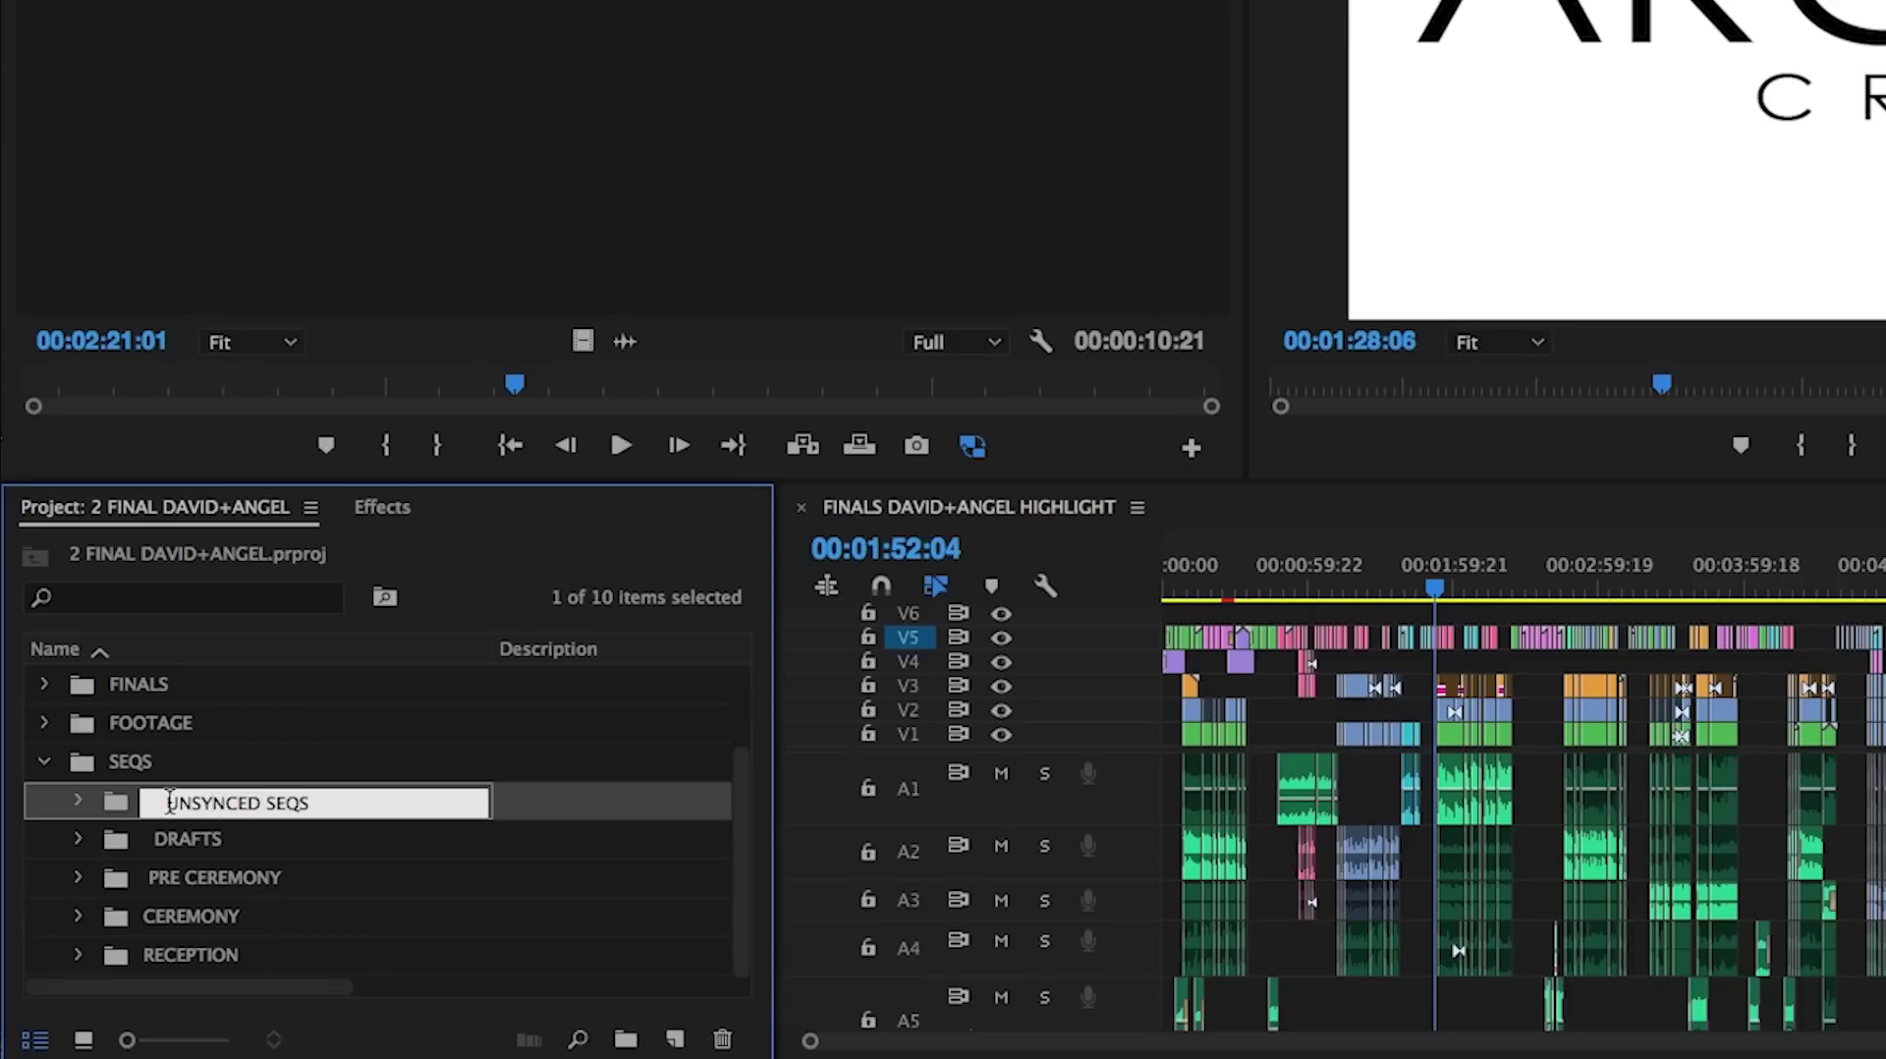
{"action": "left_click", "coordinate": [157, 803]}
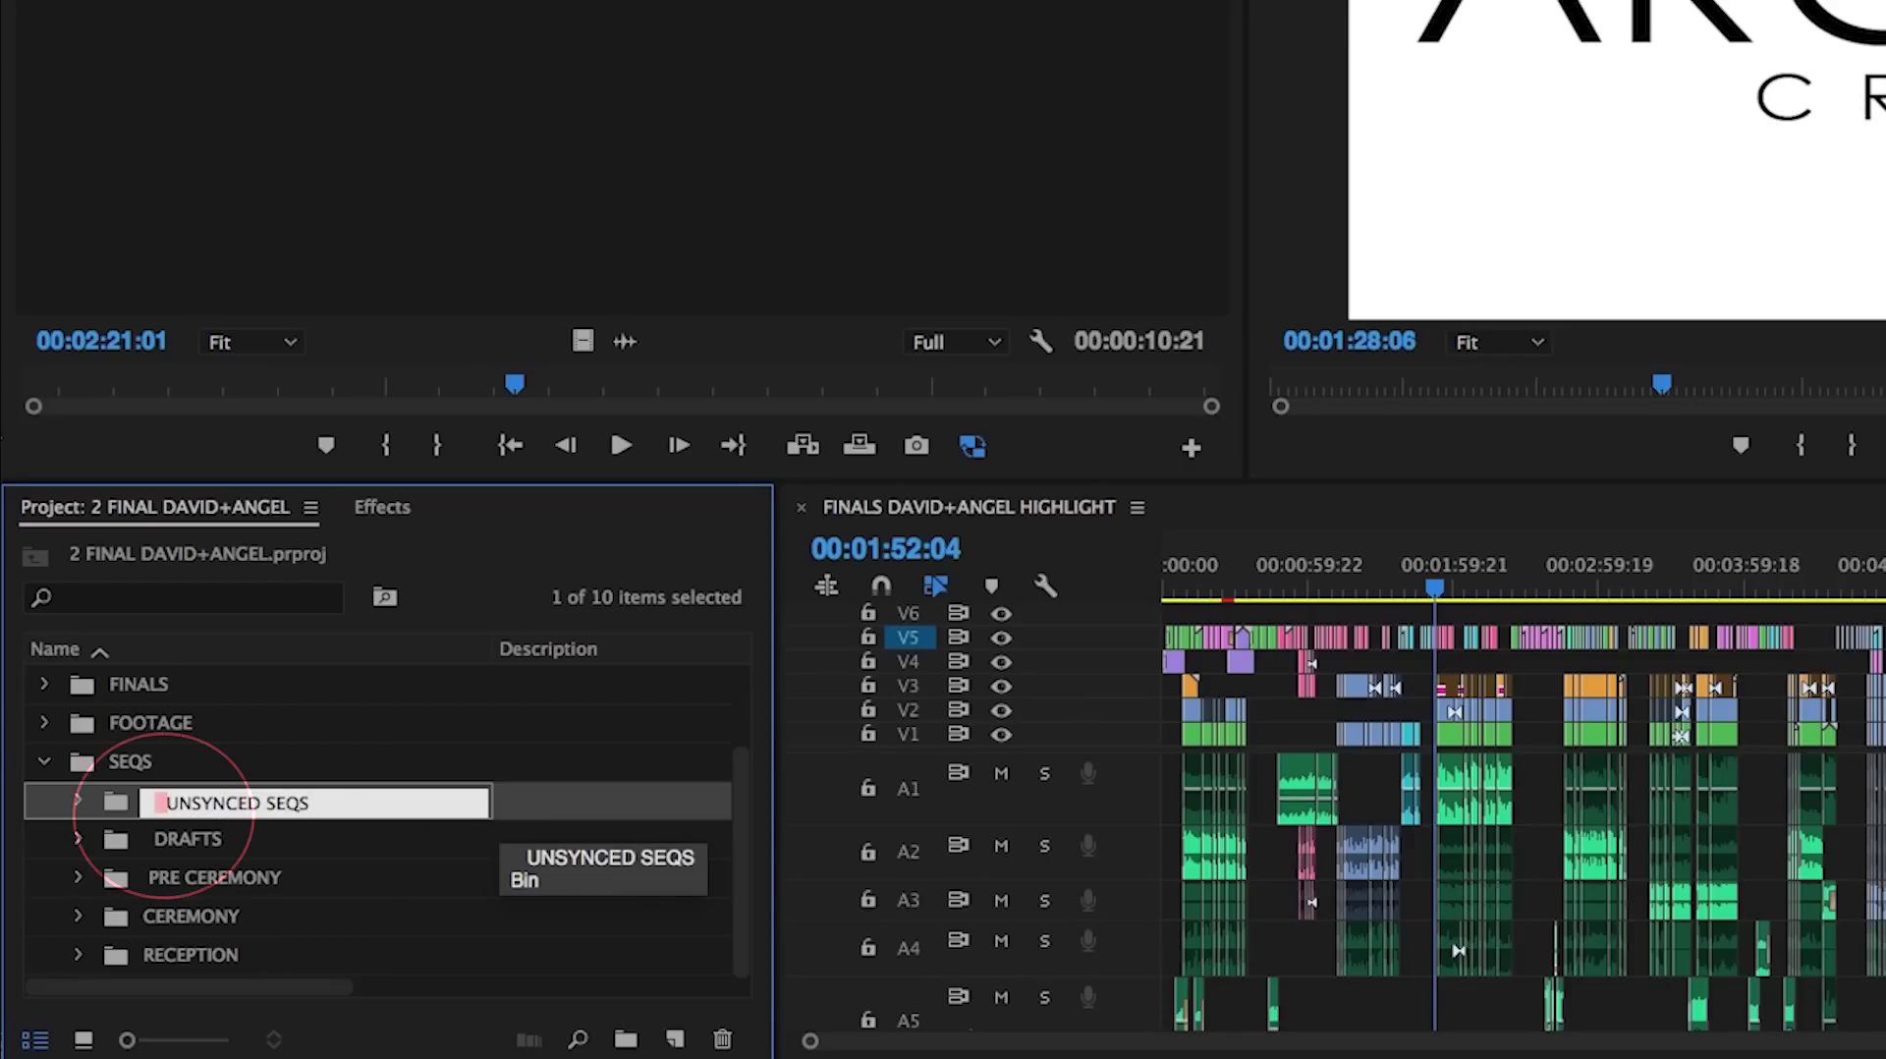
{"action": "left_click", "coordinate": [174, 845]}
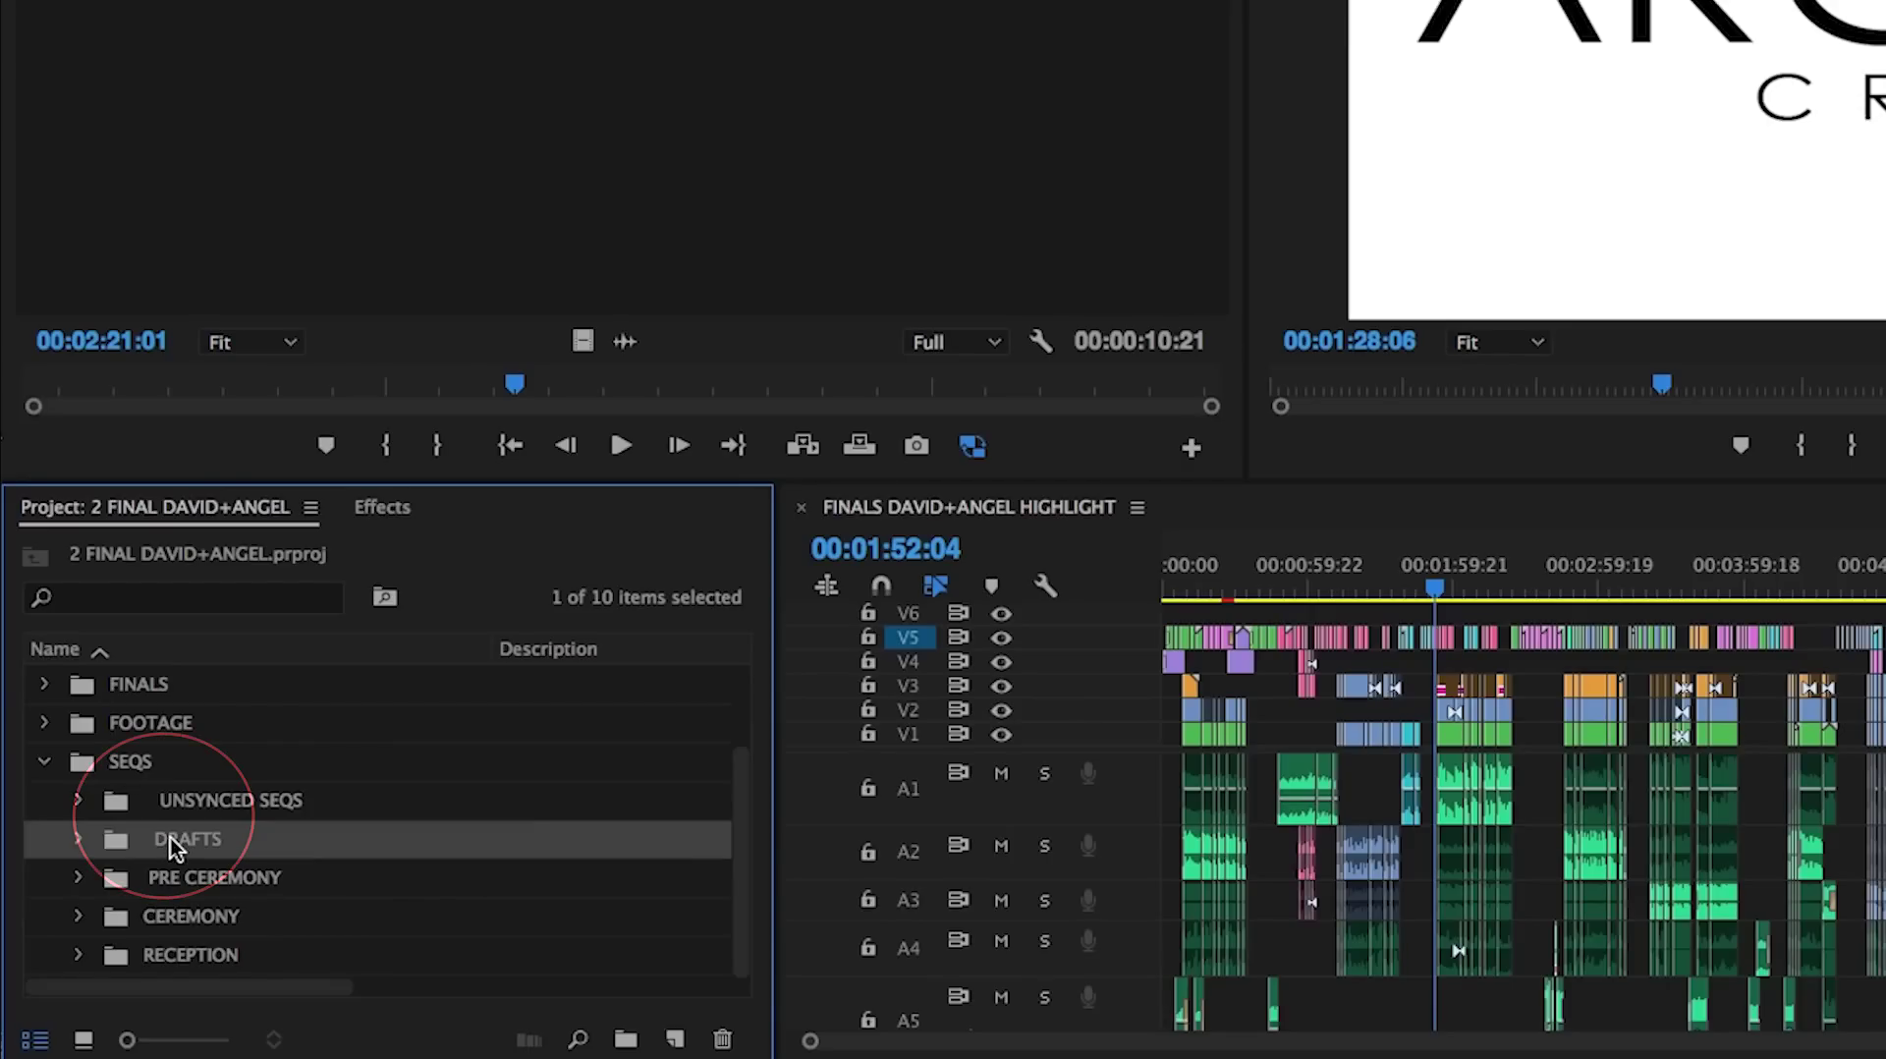
{"action": "key", "text": "Return"}
{"action": "key", "text": "Left"}
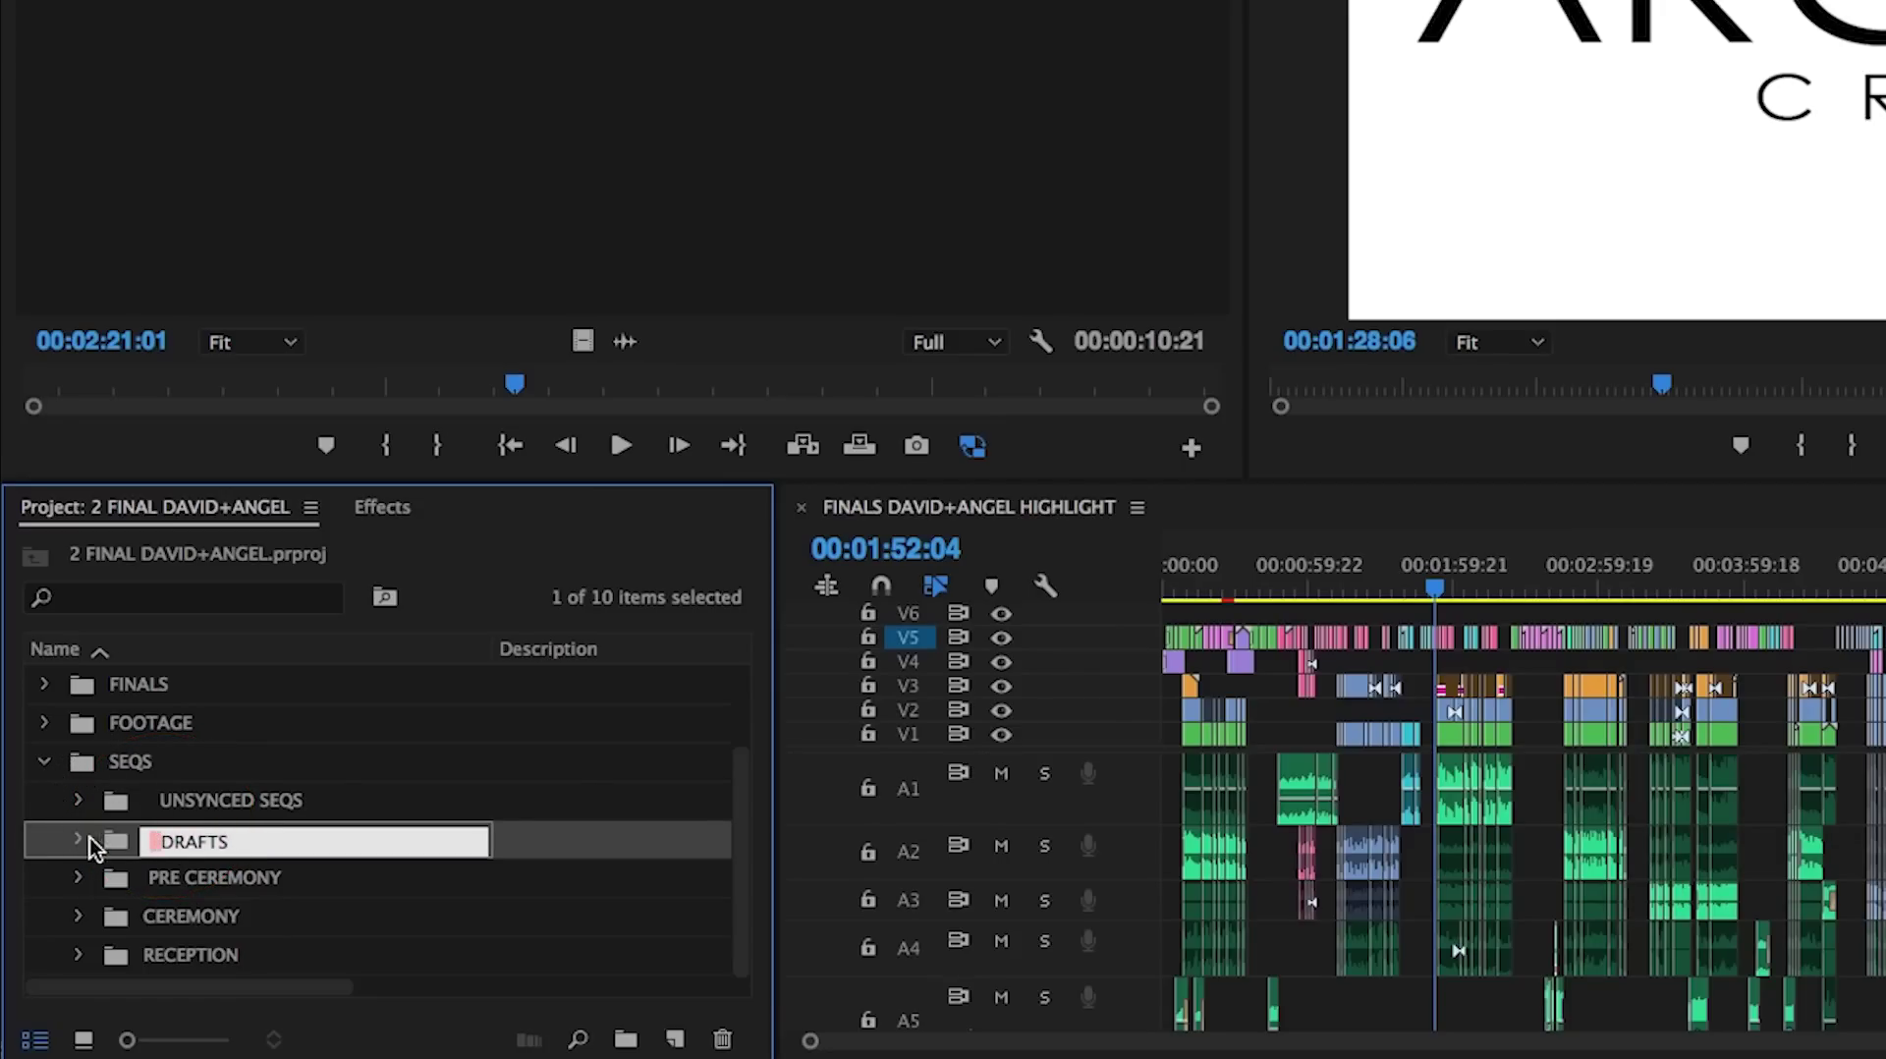
{"action": "key", "text": "Return"}
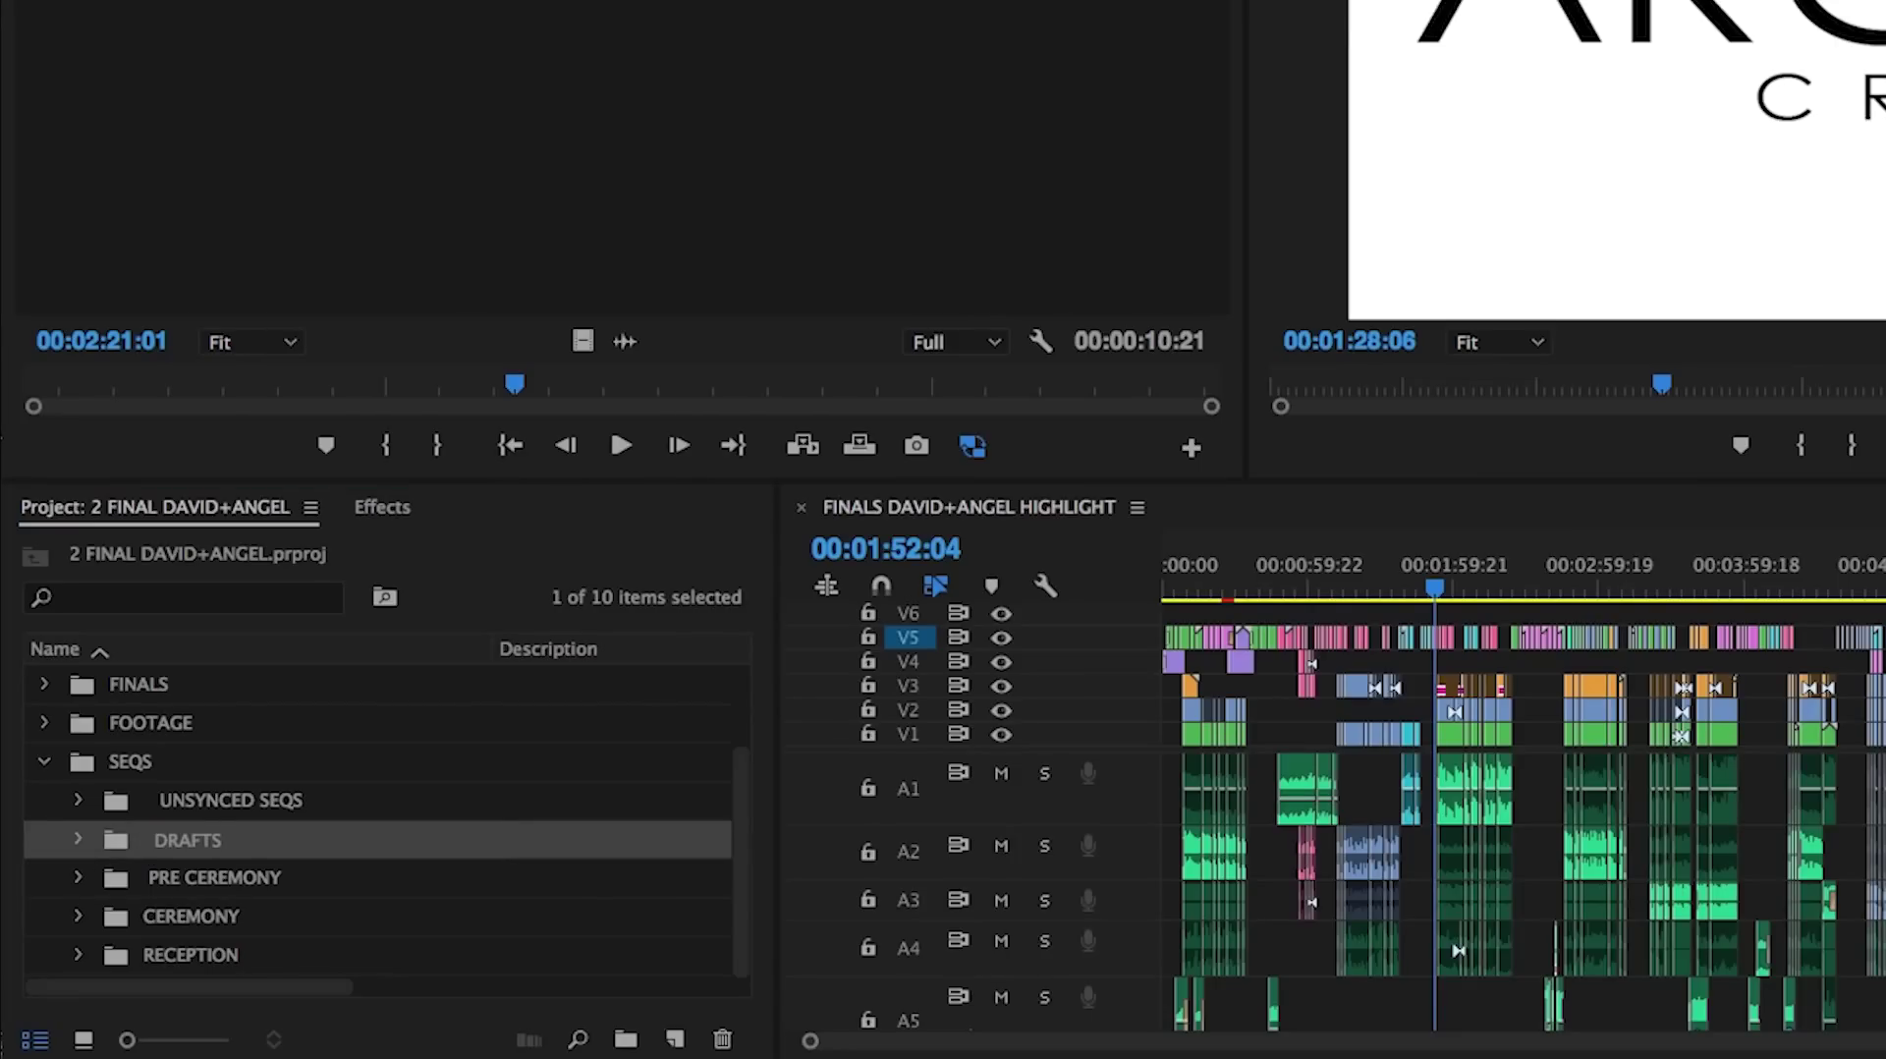
Step: Browse the B-ROLL sub-bins, then reopen SEQS to show 1.1 IMPORTING MEDIA through 3.2 KEEPING IT FRESH
{"action": "left_click", "coordinate": [44, 761]}
{"action": "left_click", "coordinate": [44, 840]}
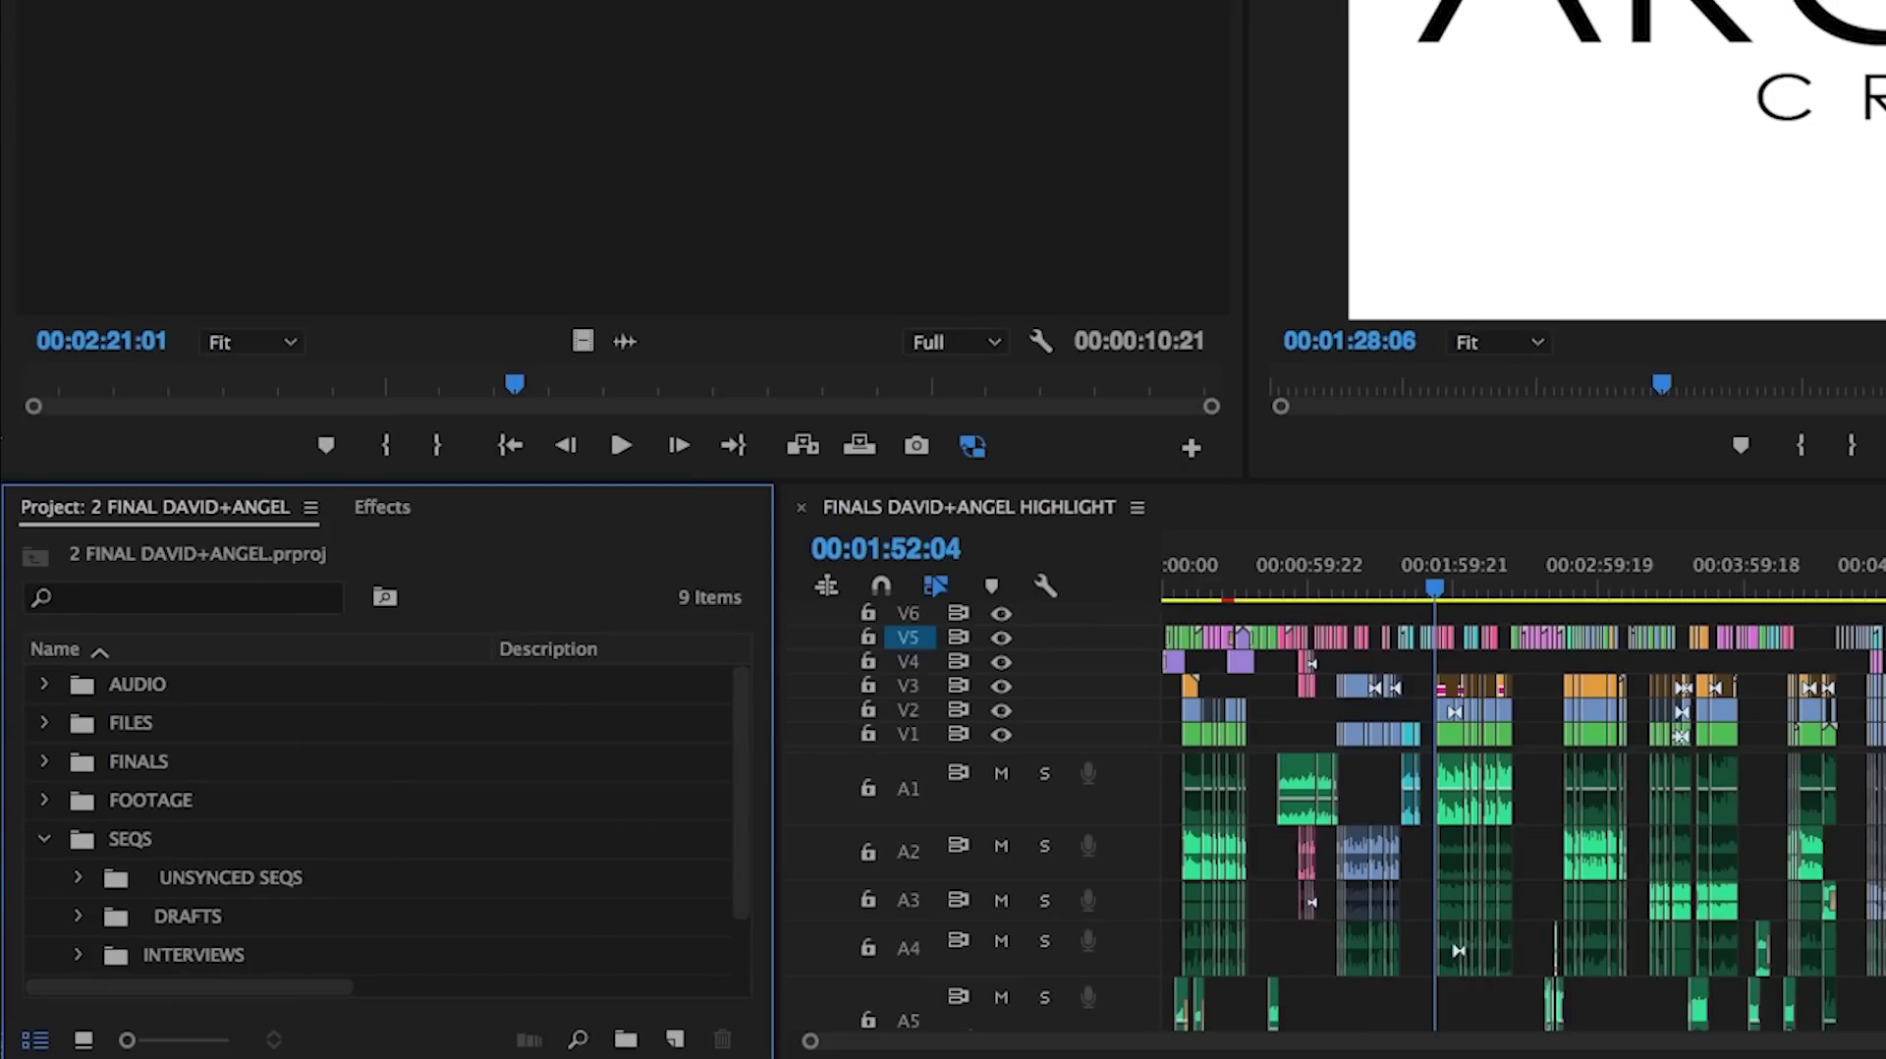
{"action": "scroll", "coordinate": [34, 889], "scroll_direction": "down", "scroll_amount": 1}
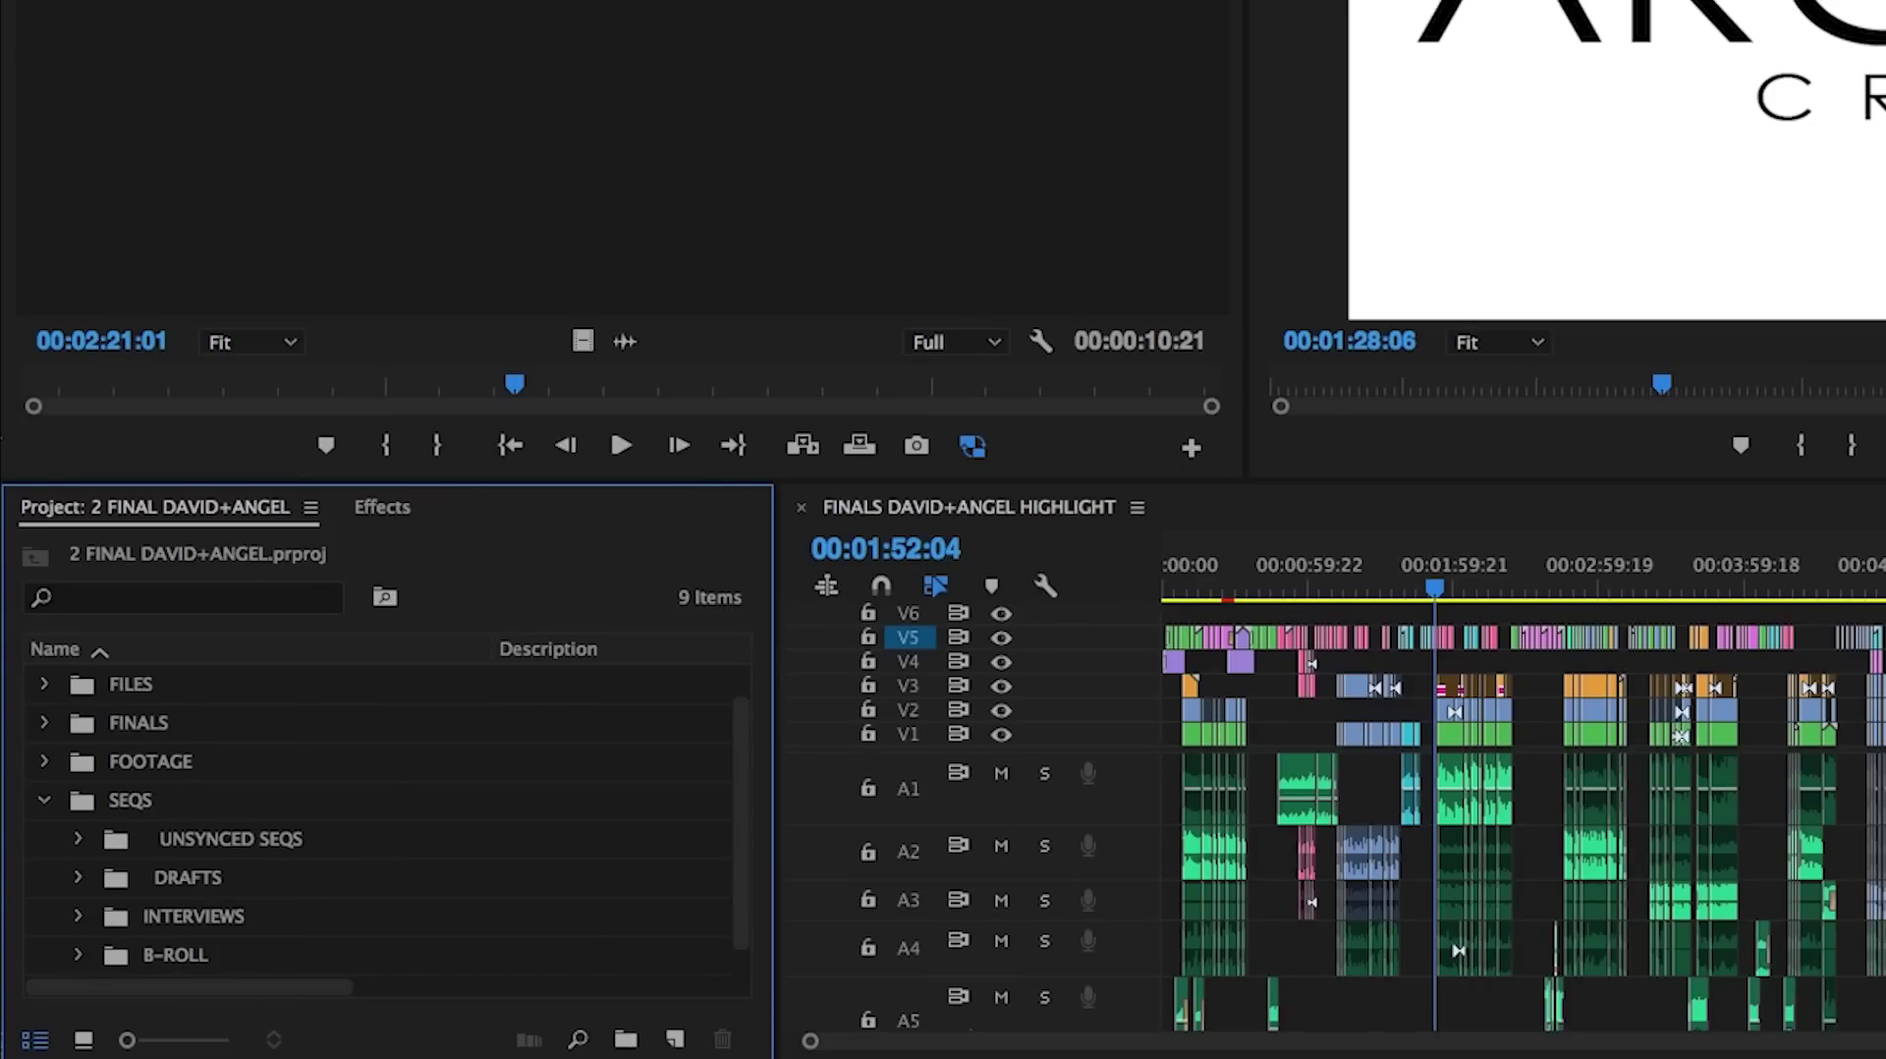
{"action": "left_click", "coordinate": [79, 954]}
{"action": "scroll", "coordinate": [80, 958], "scroll_direction": "down", "scroll_amount": 2}
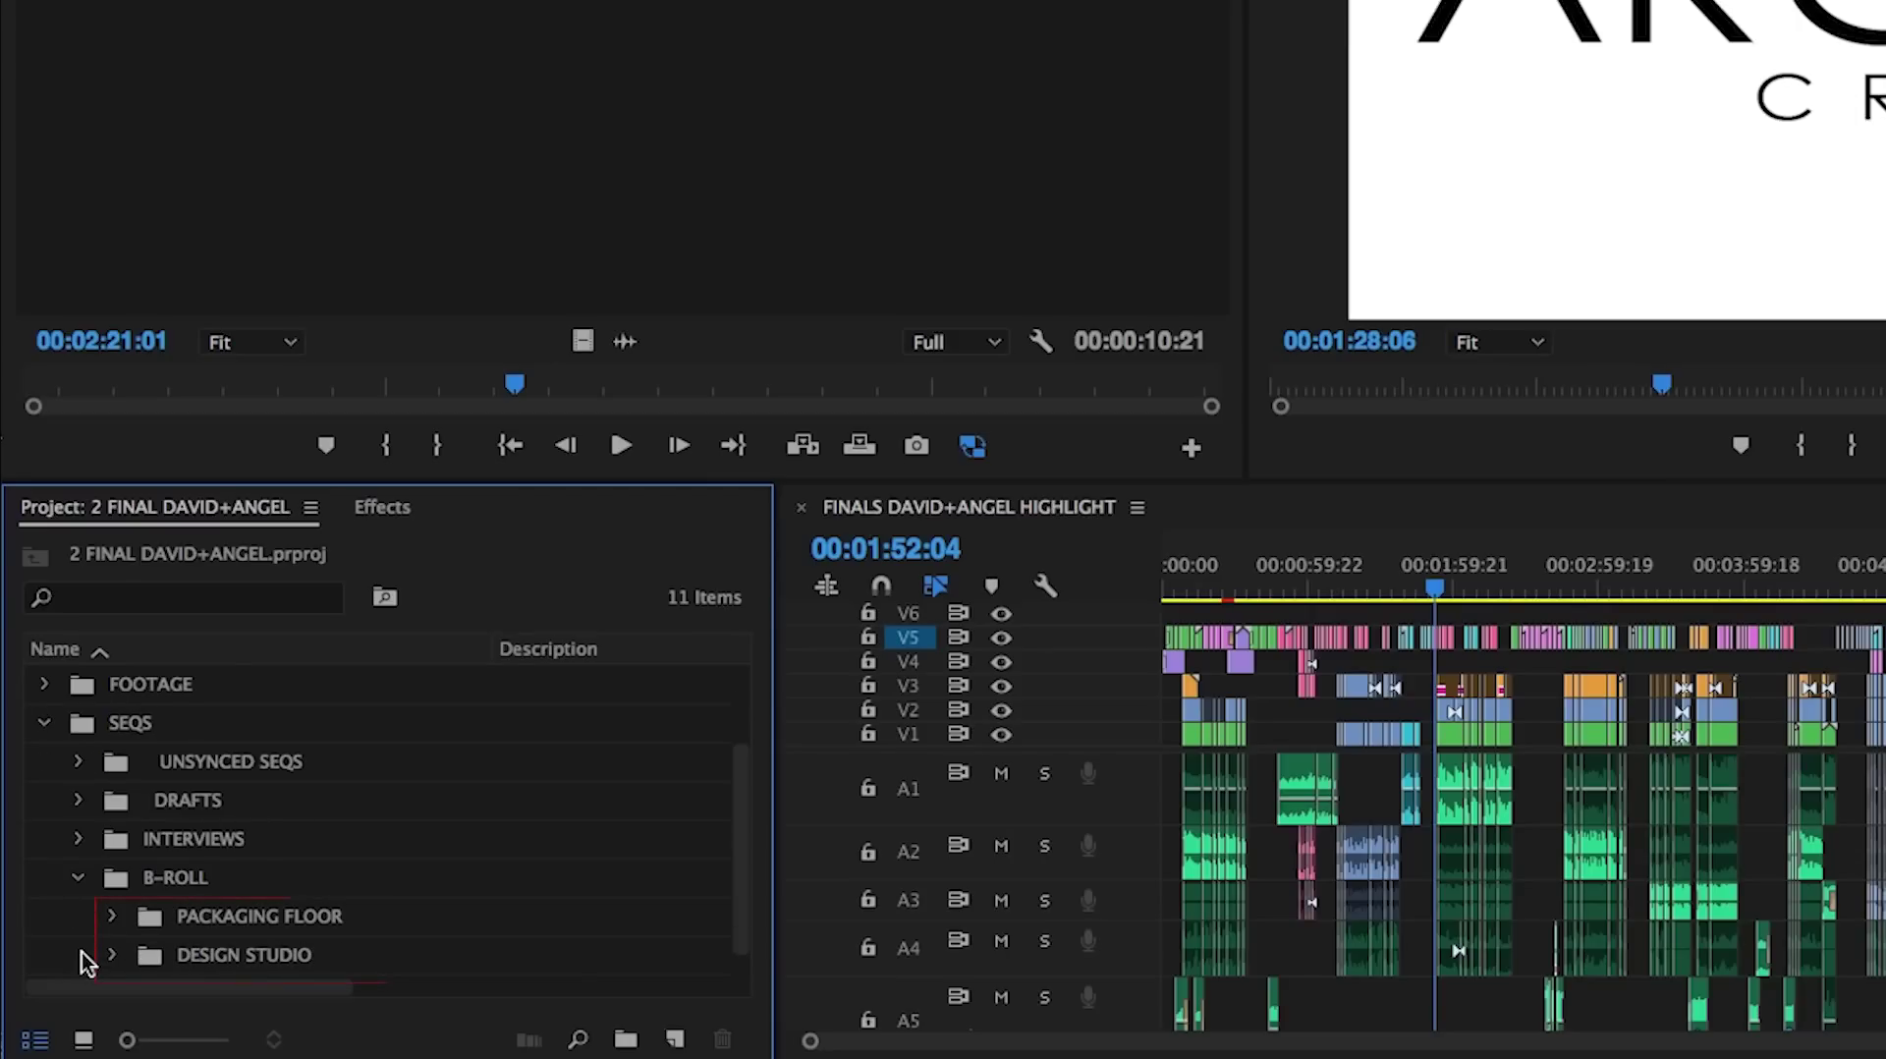
{"action": "left_click", "coordinate": [78, 881]}
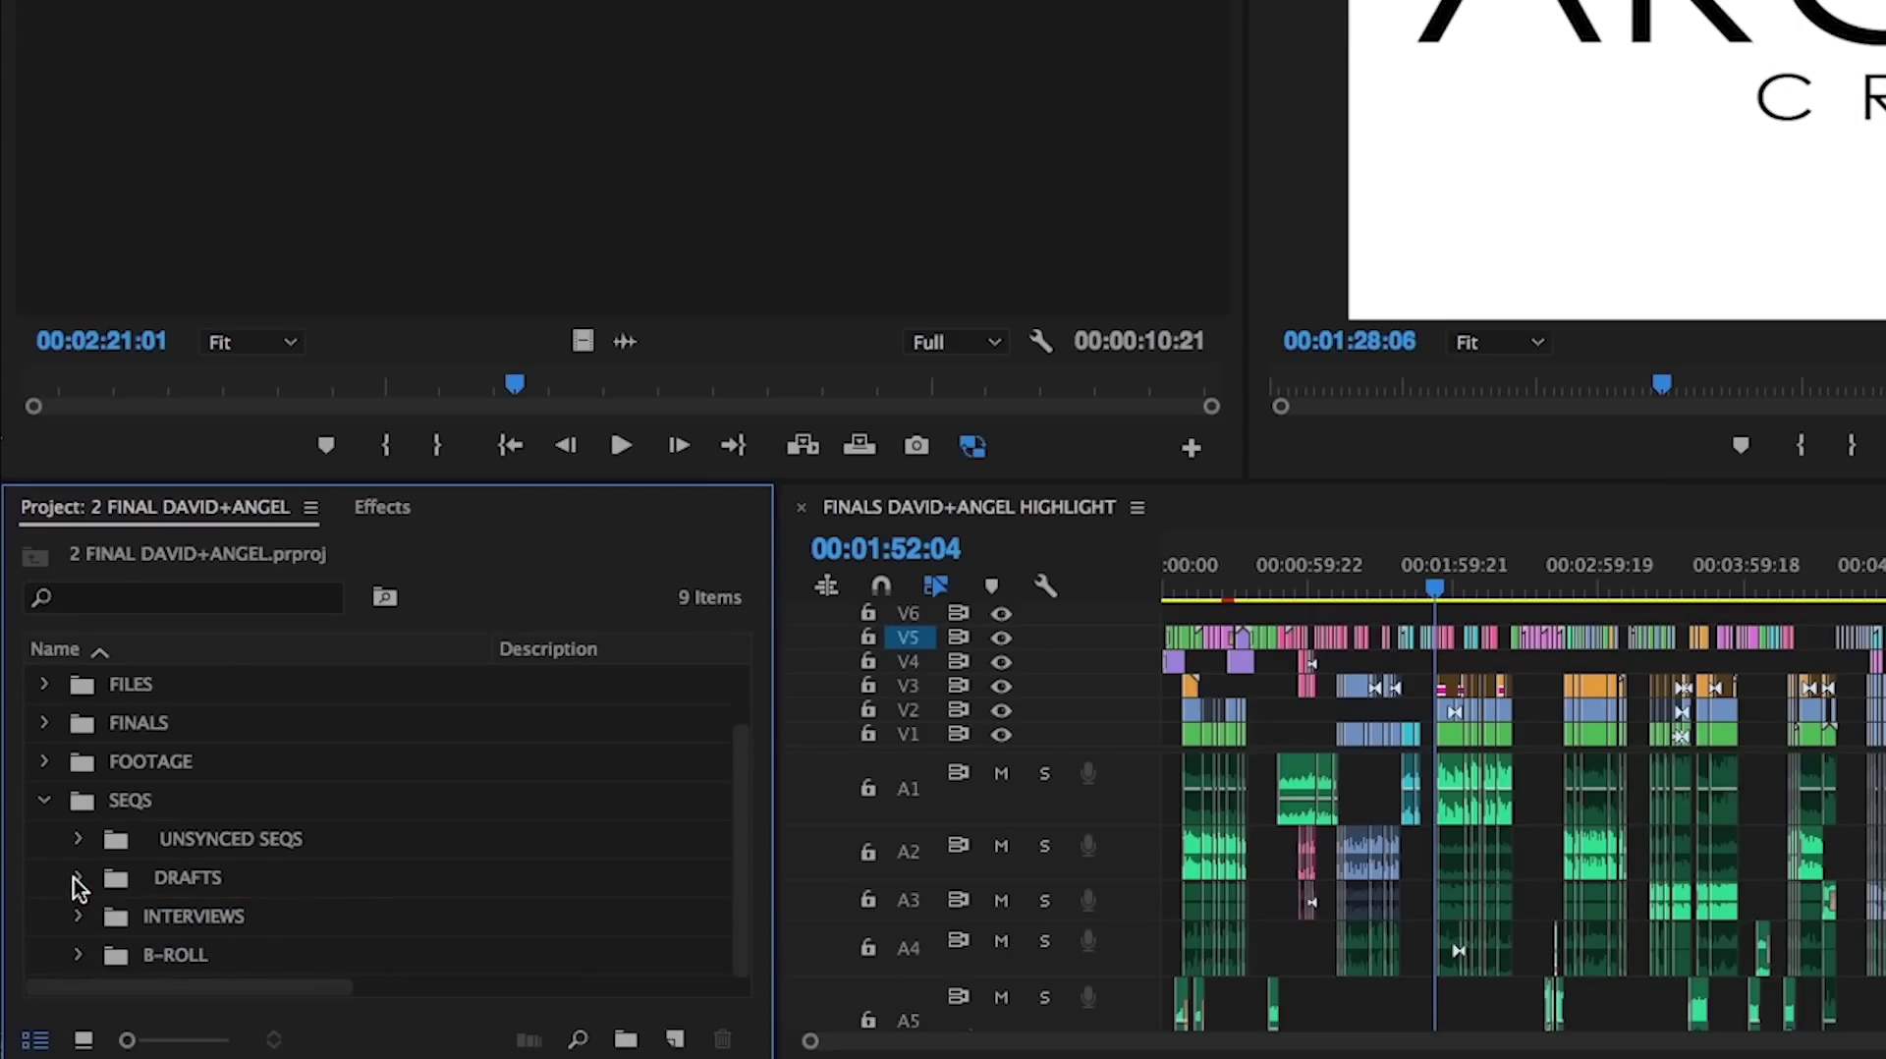
{"action": "left_click", "coordinate": [44, 802]}
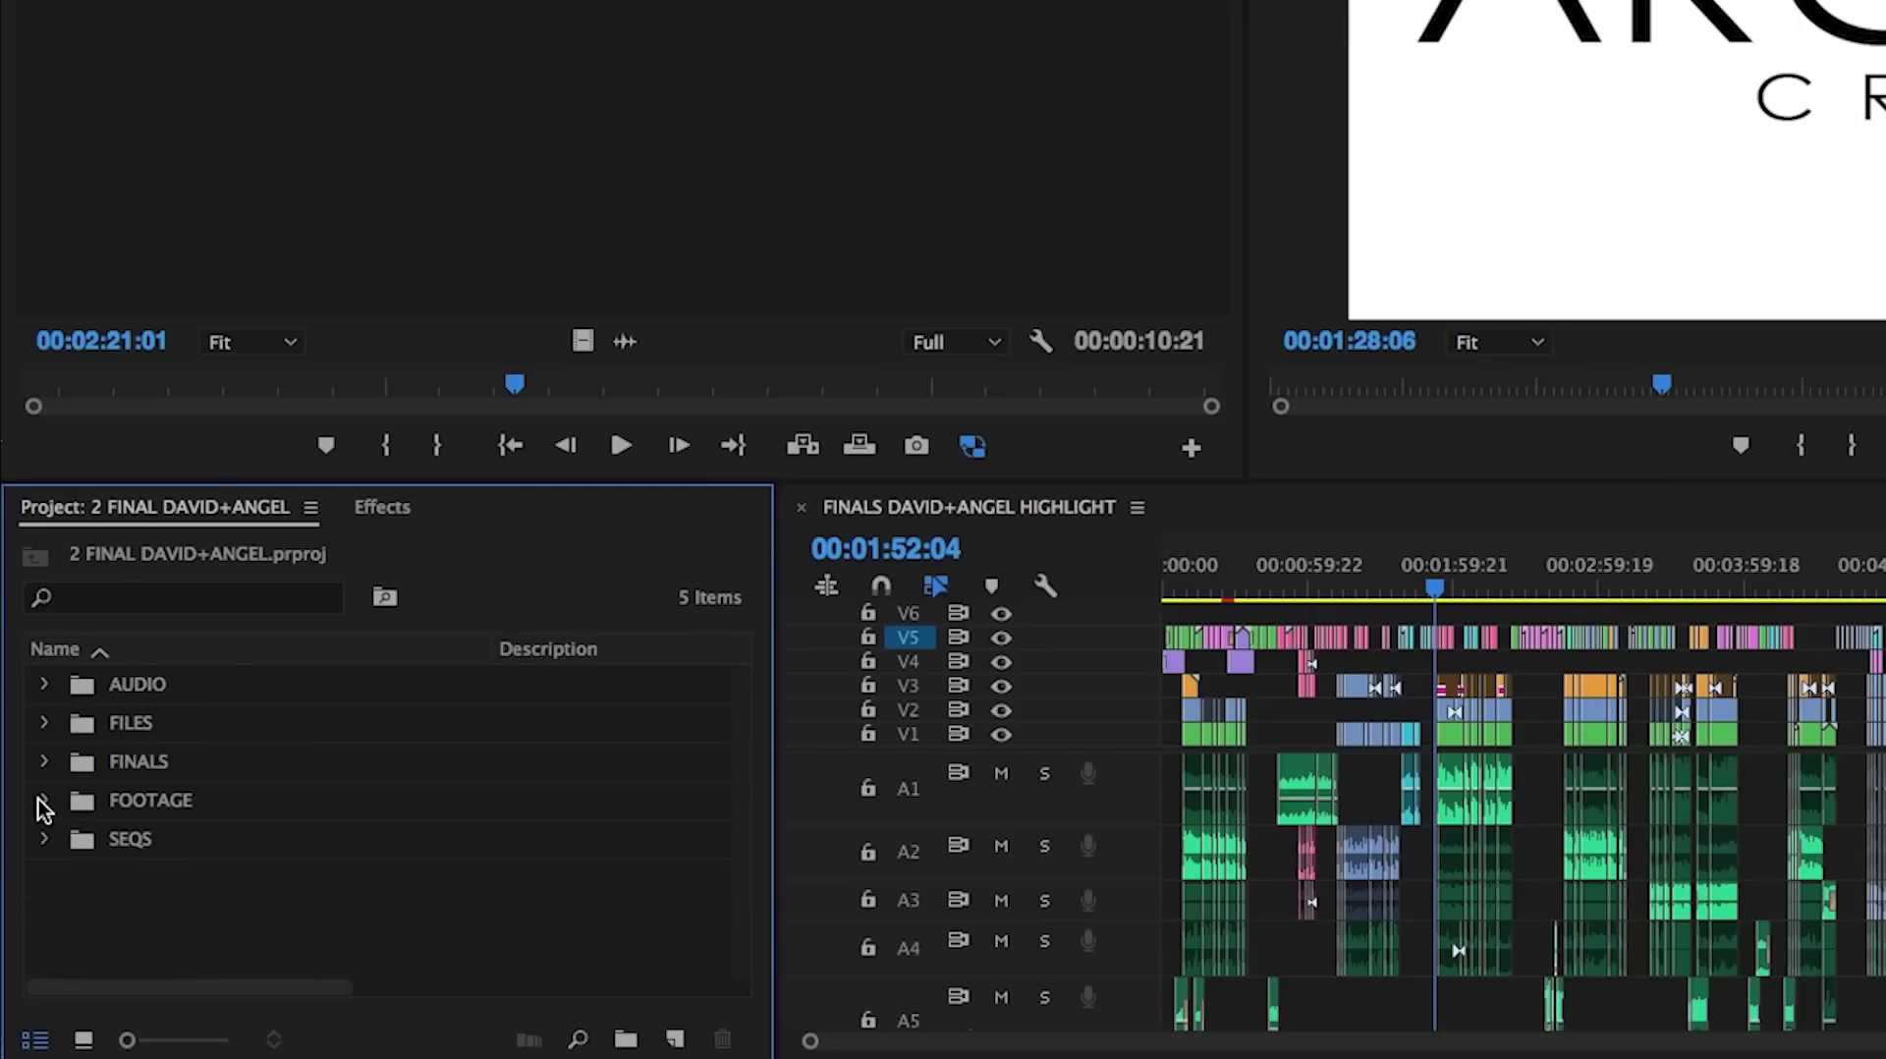
{"action": "left_click", "coordinate": [44, 839]}
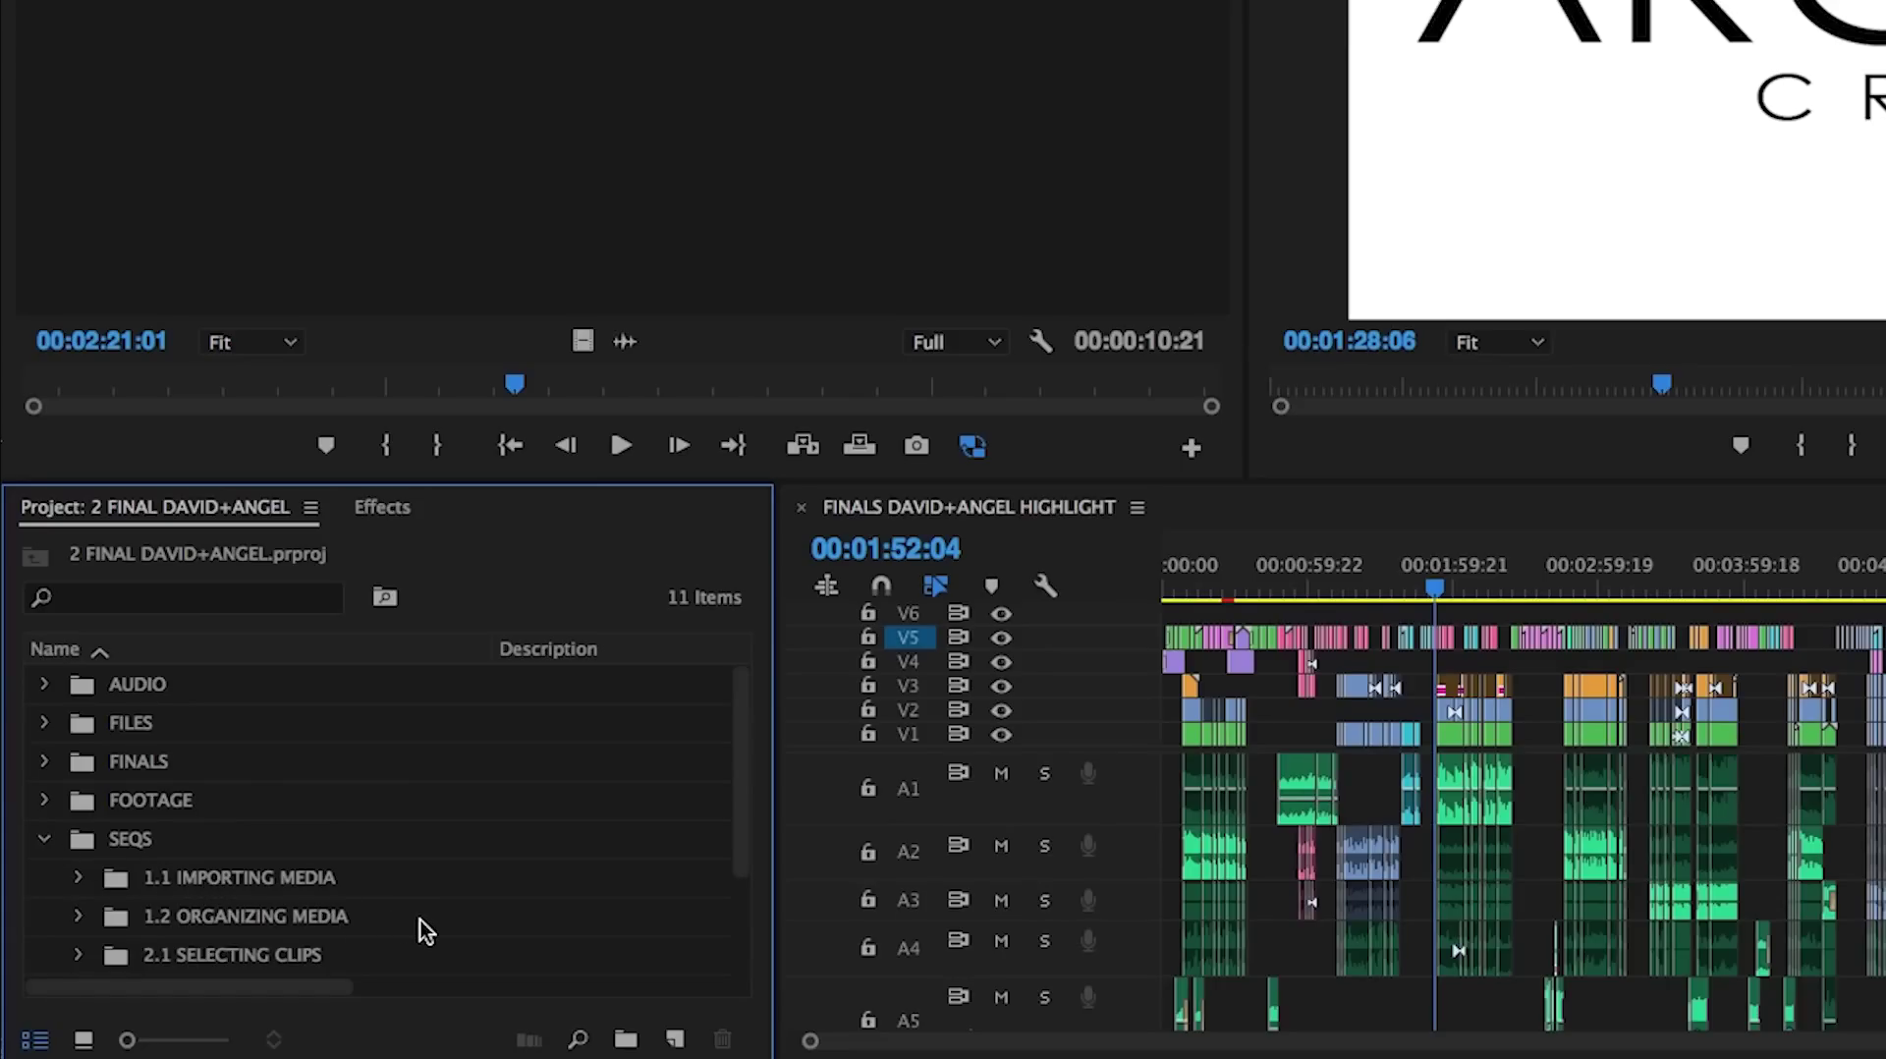
{"action": "scroll", "coordinate": [425, 931], "scroll_direction": "down", "scroll_amount": 3}
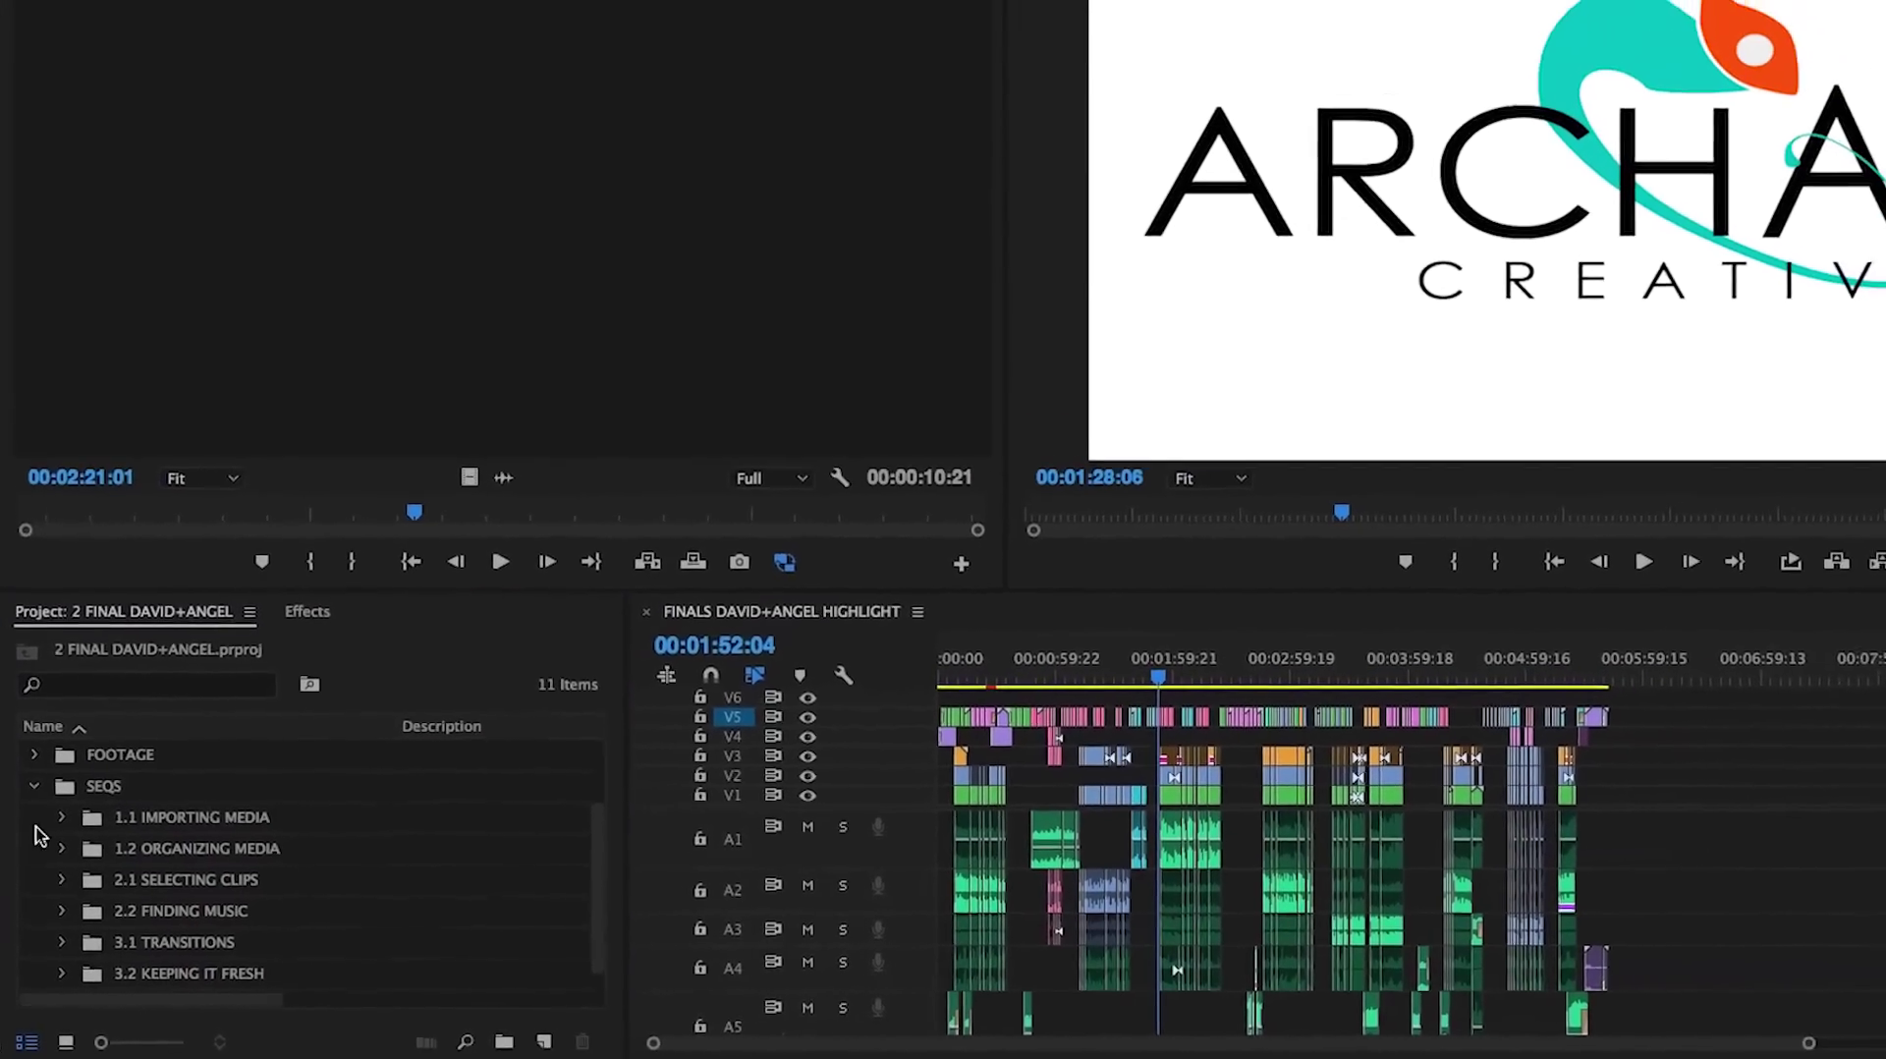
Step: Collapse the SEQS bin so its numbered lesson sub-bins are hidden
{"action": "left_click", "coordinate": [33, 786]}
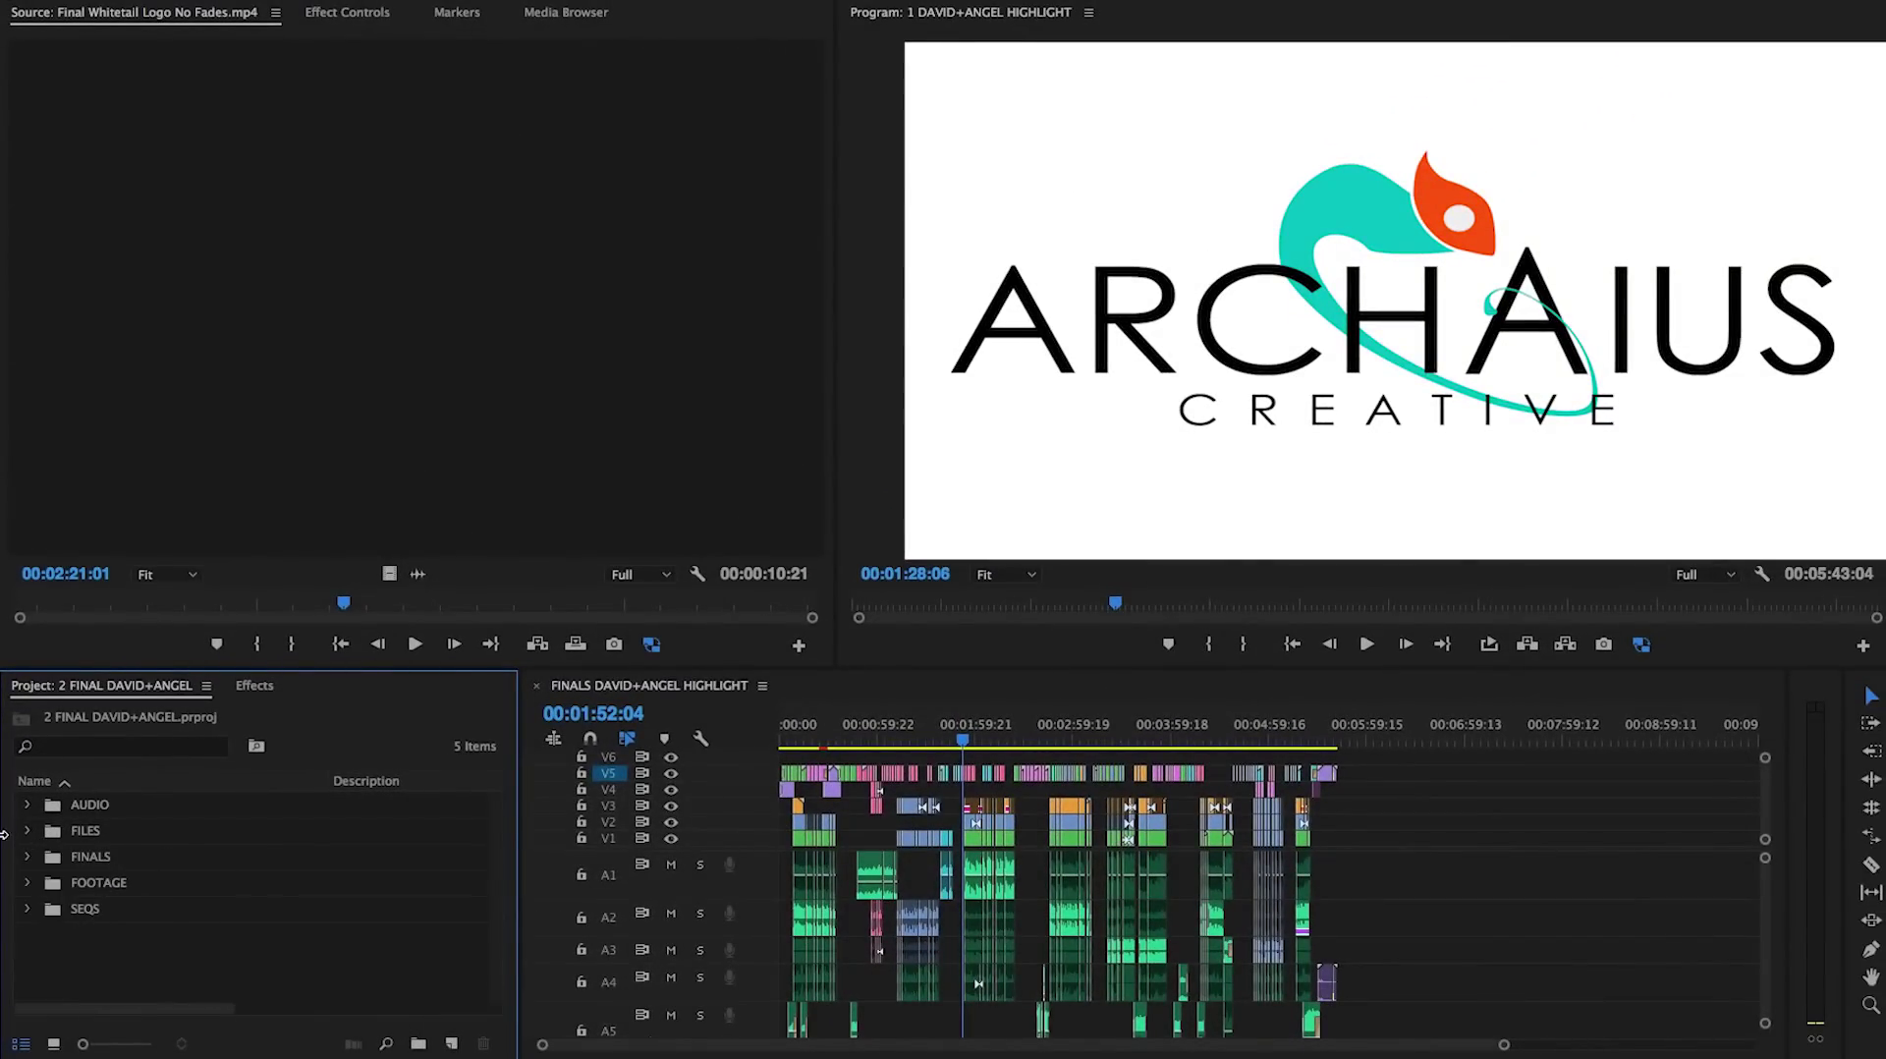